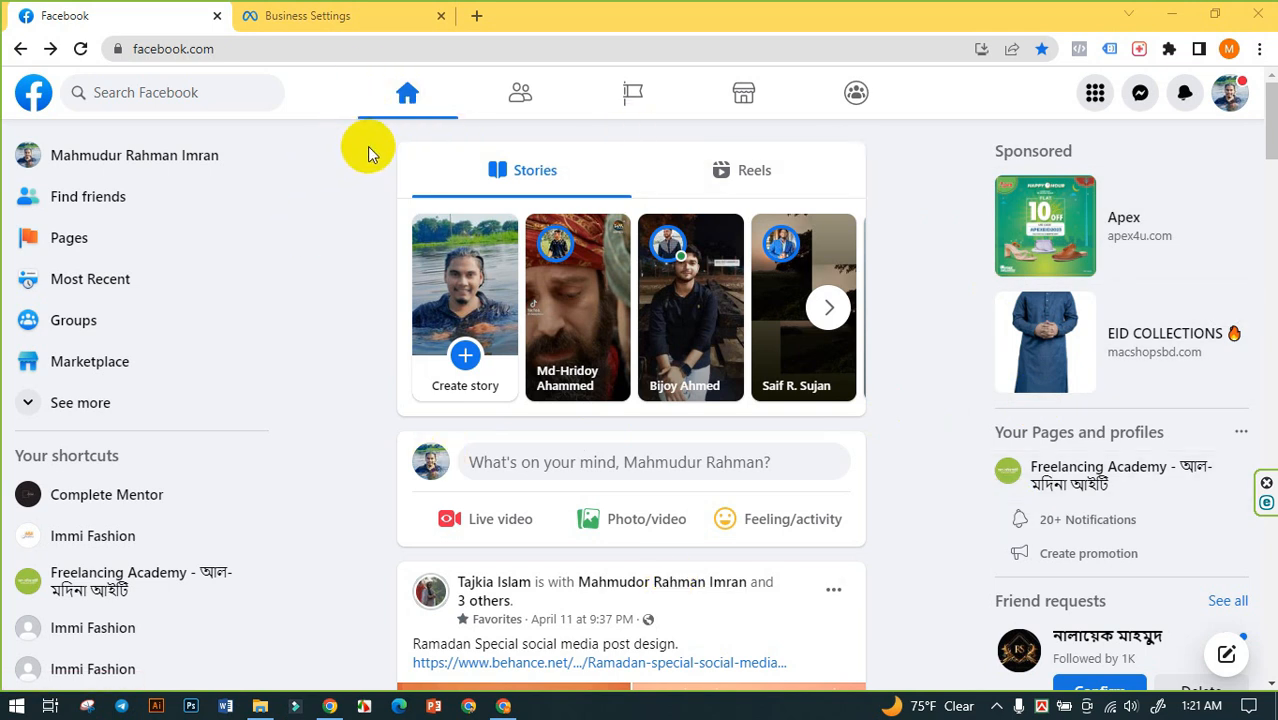
- Switch to the Business Settings page, reload it, and open the Pages section for Immi Fashion
click(326, 10)
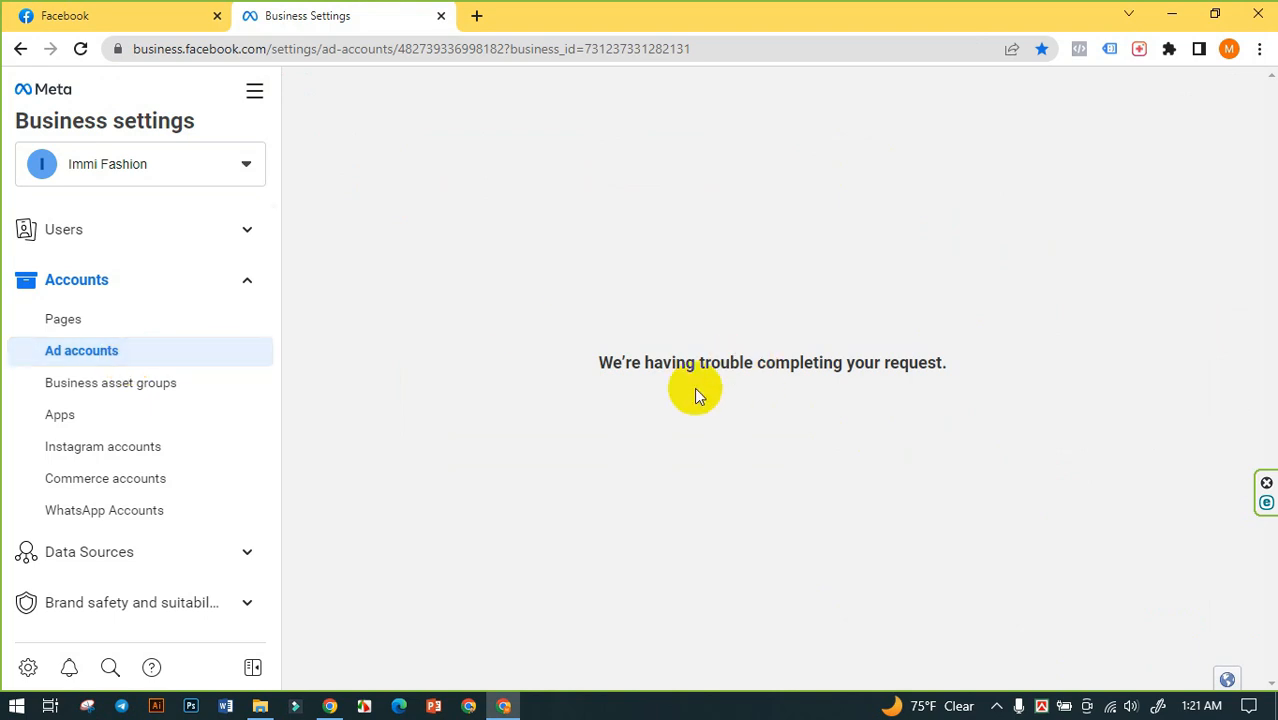
drag(559, 362, 980, 385)
click(746, 408)
click(81, 48)
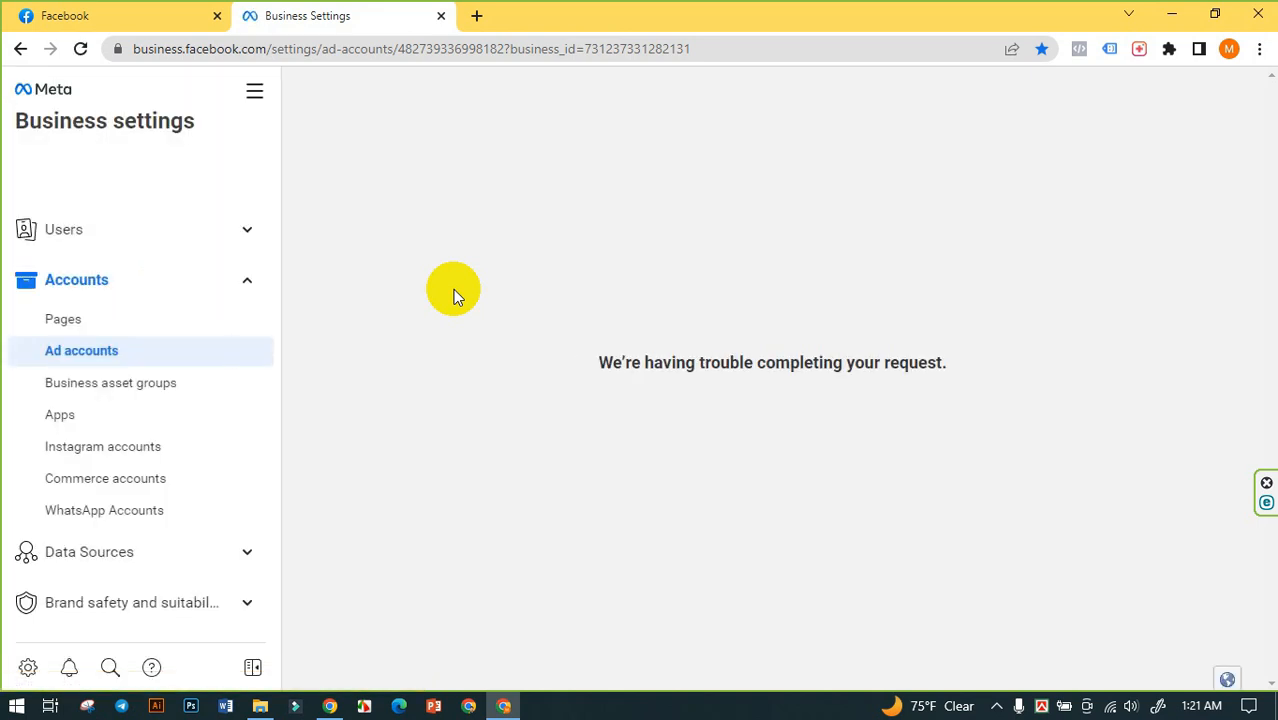
click(118, 326)
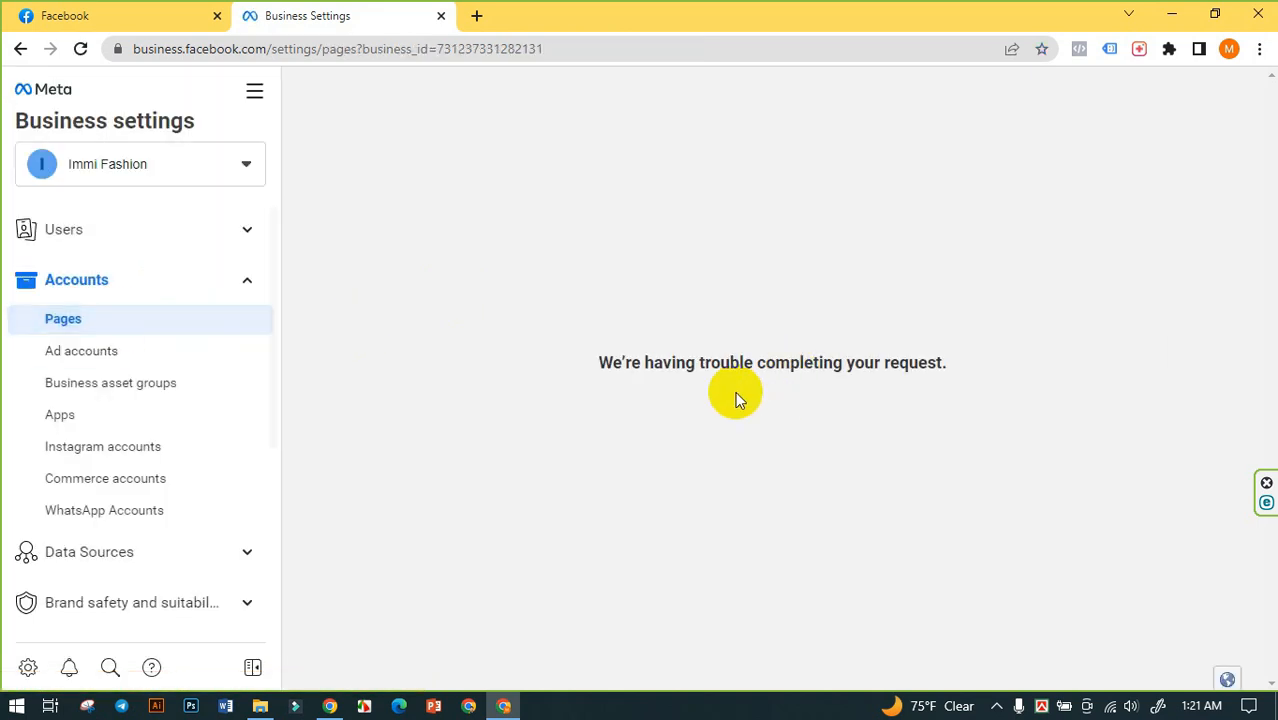
- Switch the business account to Complete Mentor and check its Pages section
click(210, 166)
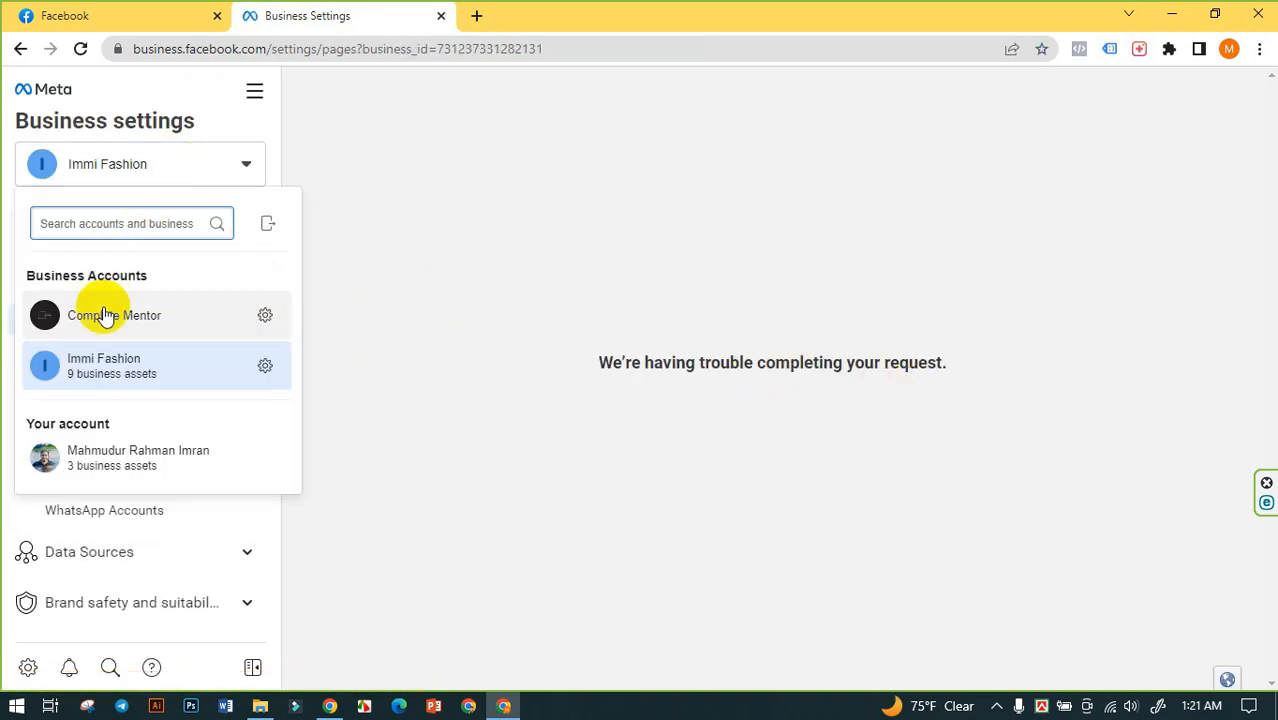
click(100, 318)
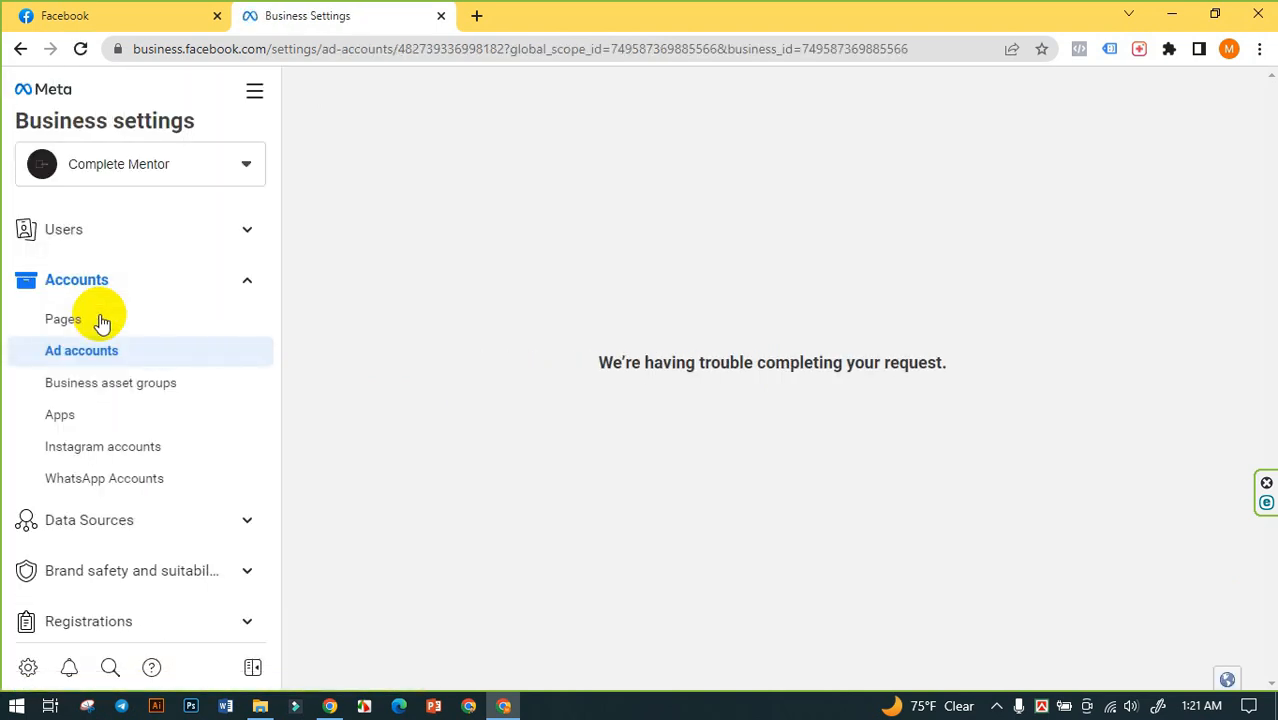
click(88, 336)
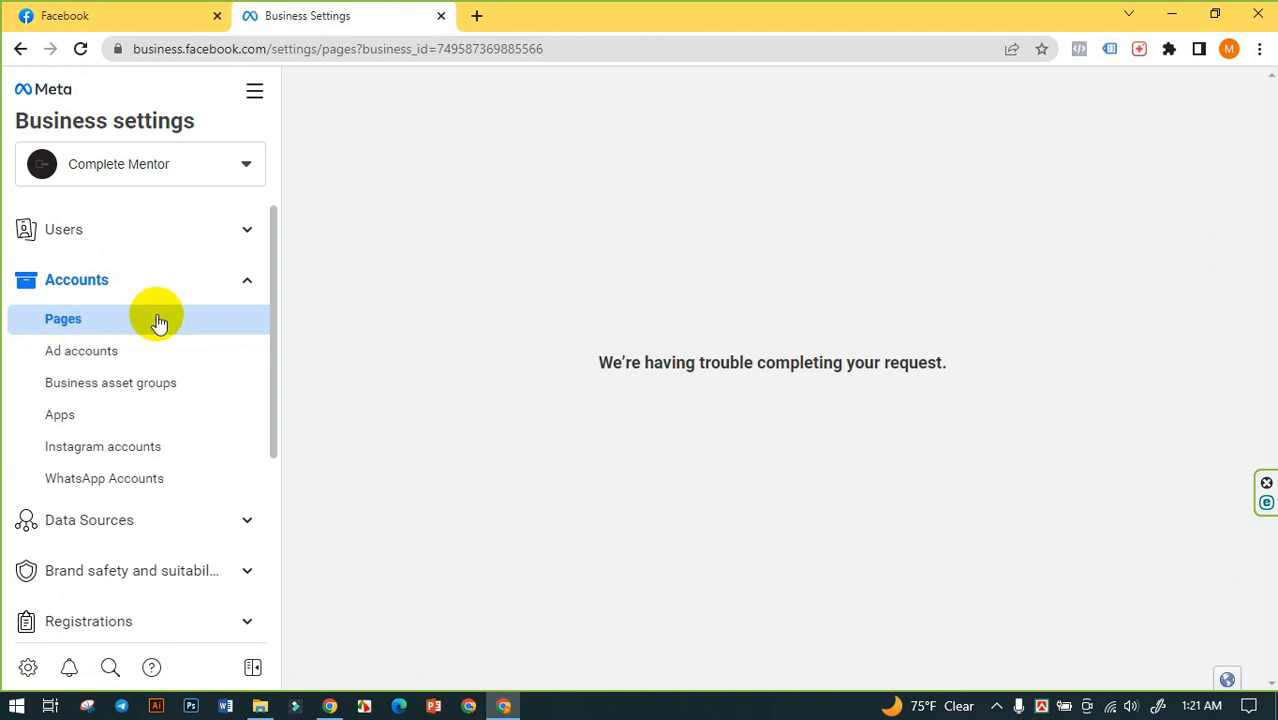
drag(585, 366, 1170, 420)
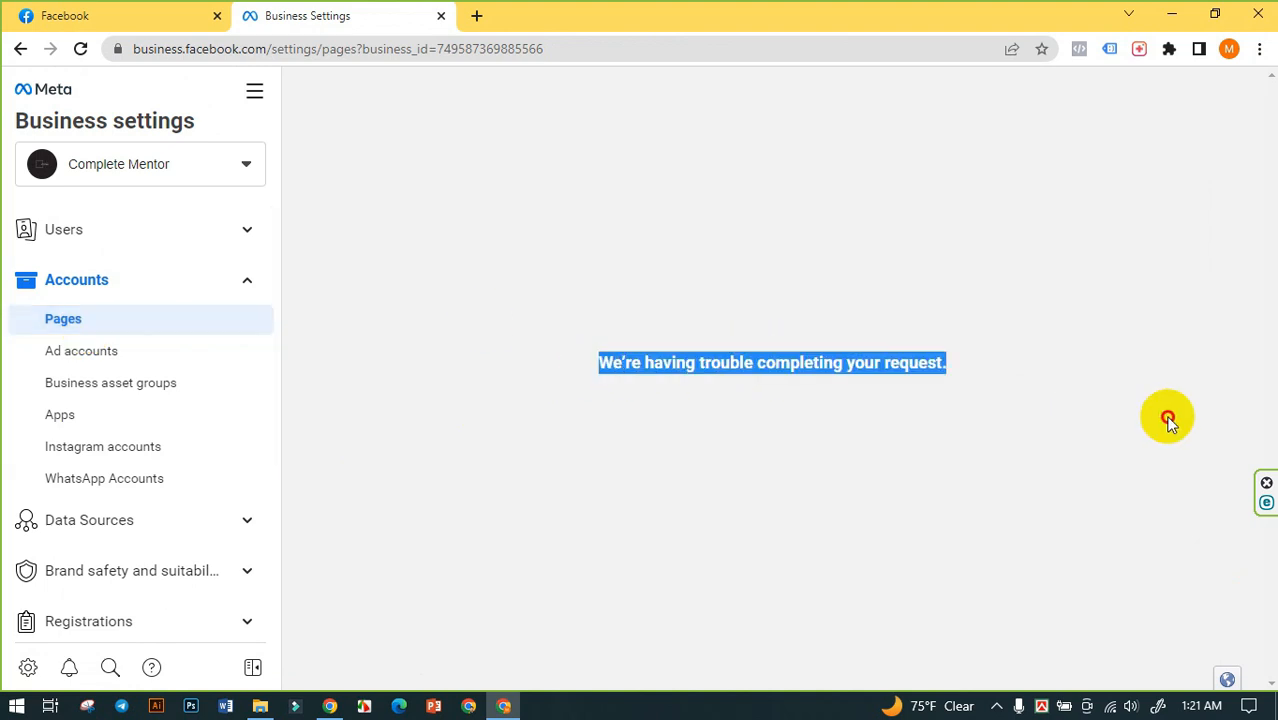
click(772, 456)
- Expand the Users settings of Complete Mentor and view its People and Partners sections
click(241, 240)
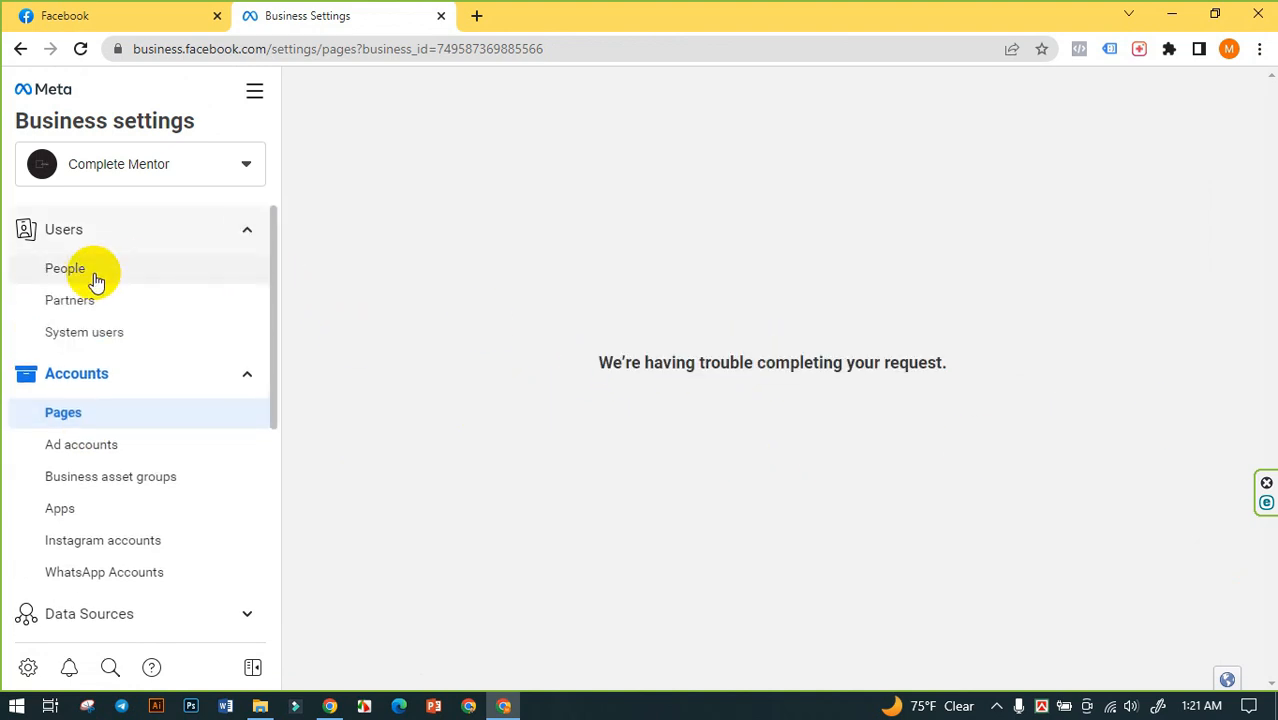
click(84, 272)
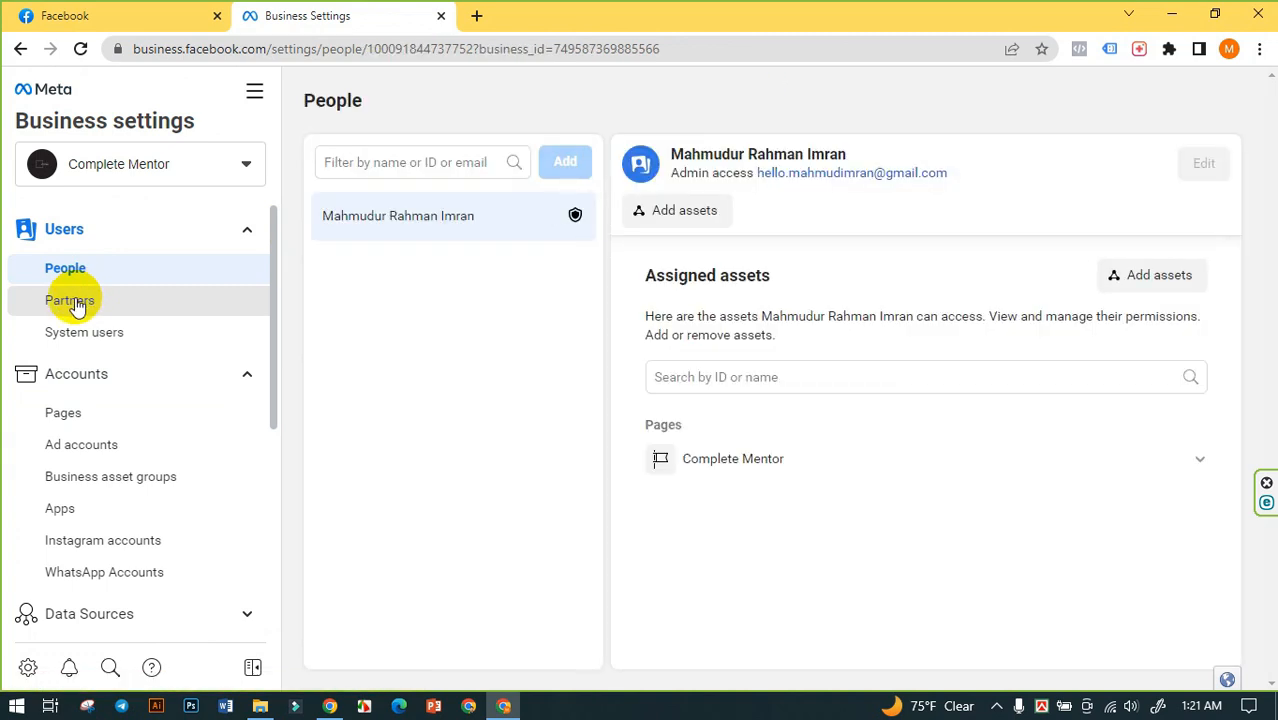
click(76, 304)
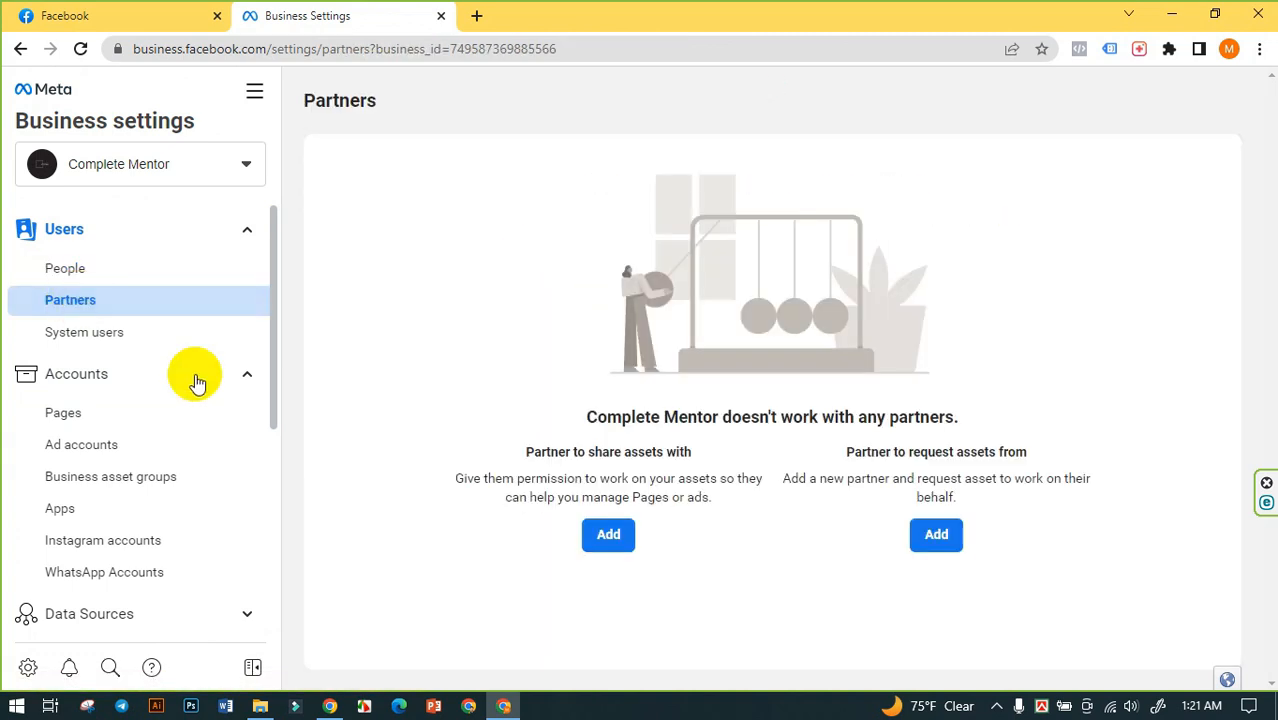
- Look through the Data Sources entries and review the Business info details of Complete Mentor
scroll(108, 460, down, 3)
click(95, 336)
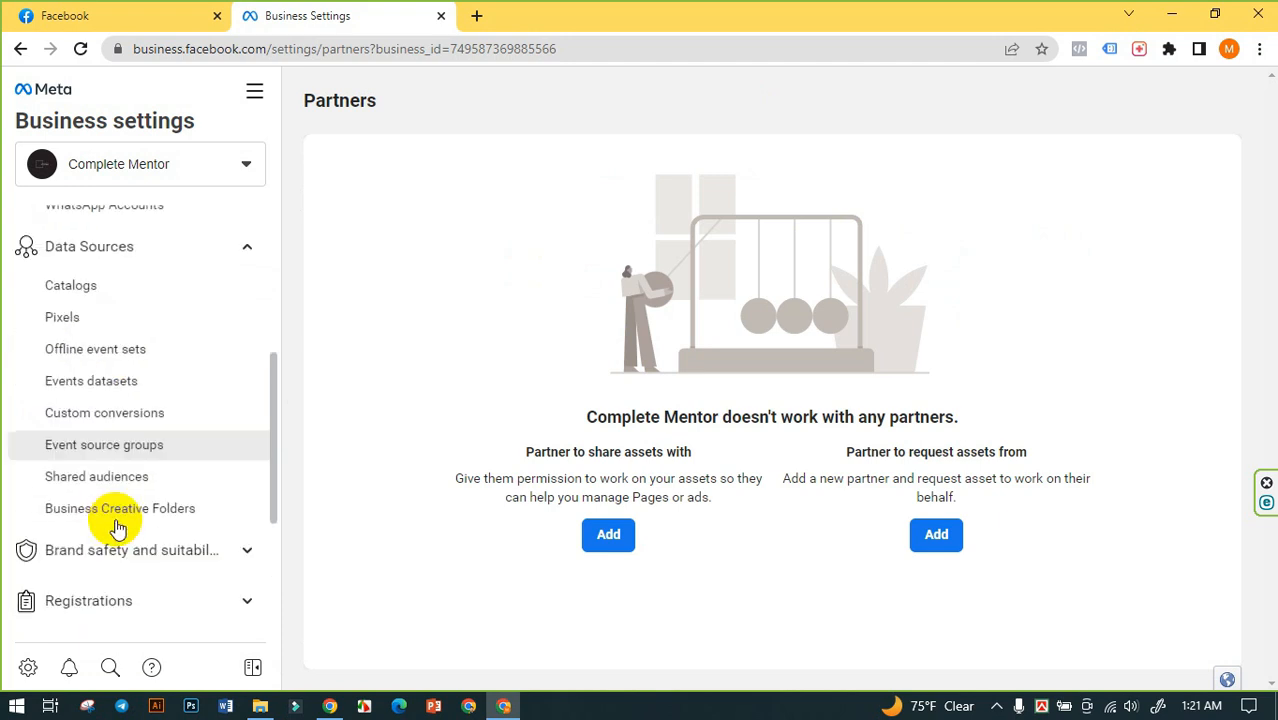
scroll(108, 560, down, 4)
click(110, 585)
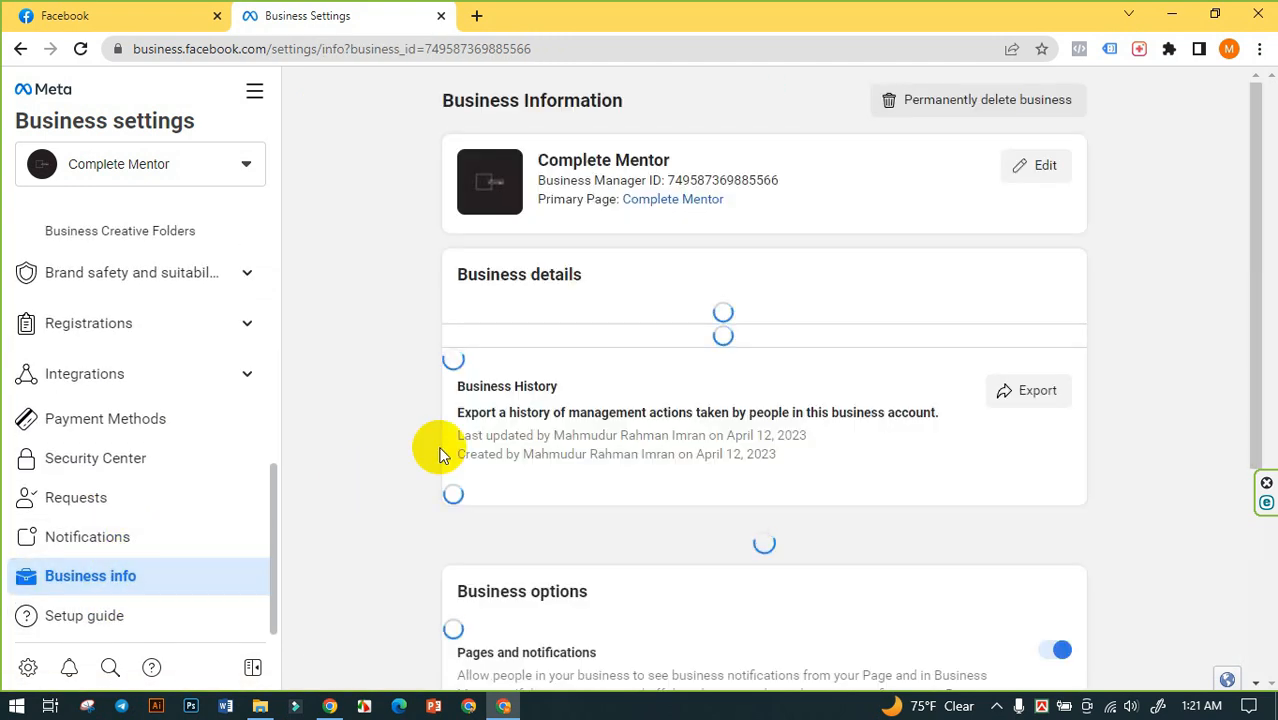
scroll(960, 320, down, 3)
scroll(600, 415, up, 3)
- Open Complete Mentor's Ad accounts section and view the details of the access restriction
scroll(100, 300, up, 1)
scroll(80, 335, up, 5)
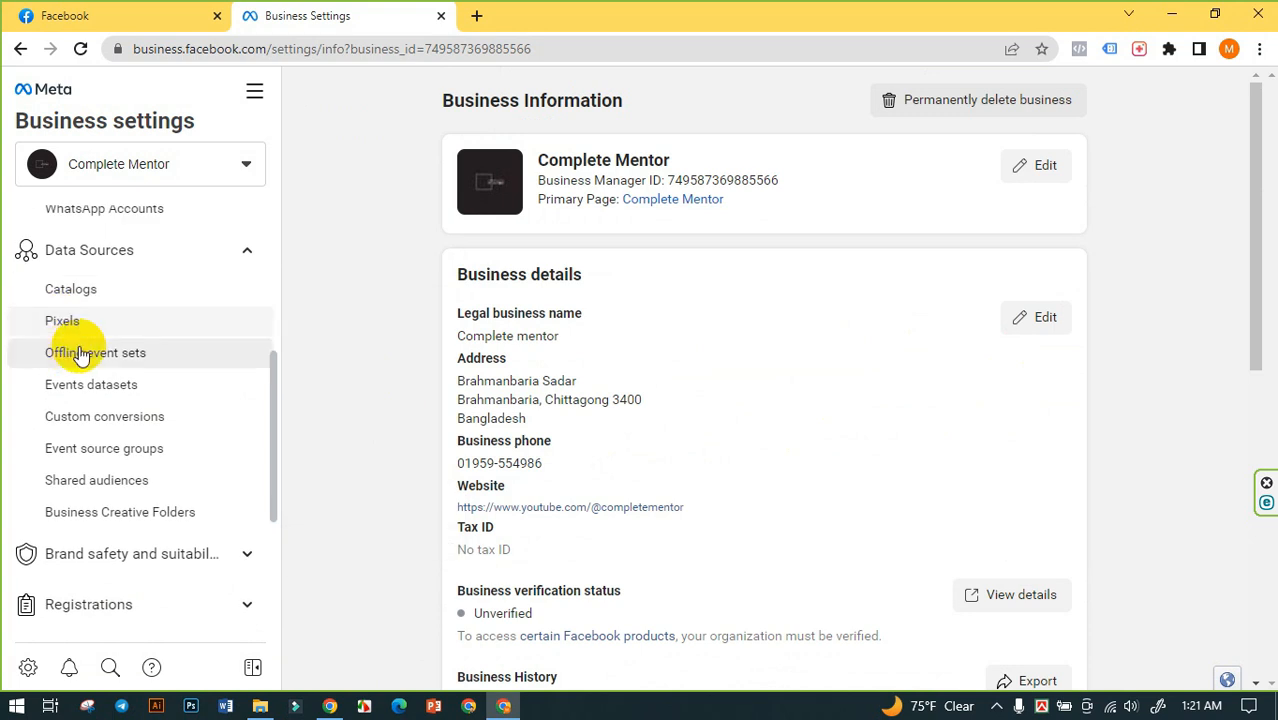
click(90, 274)
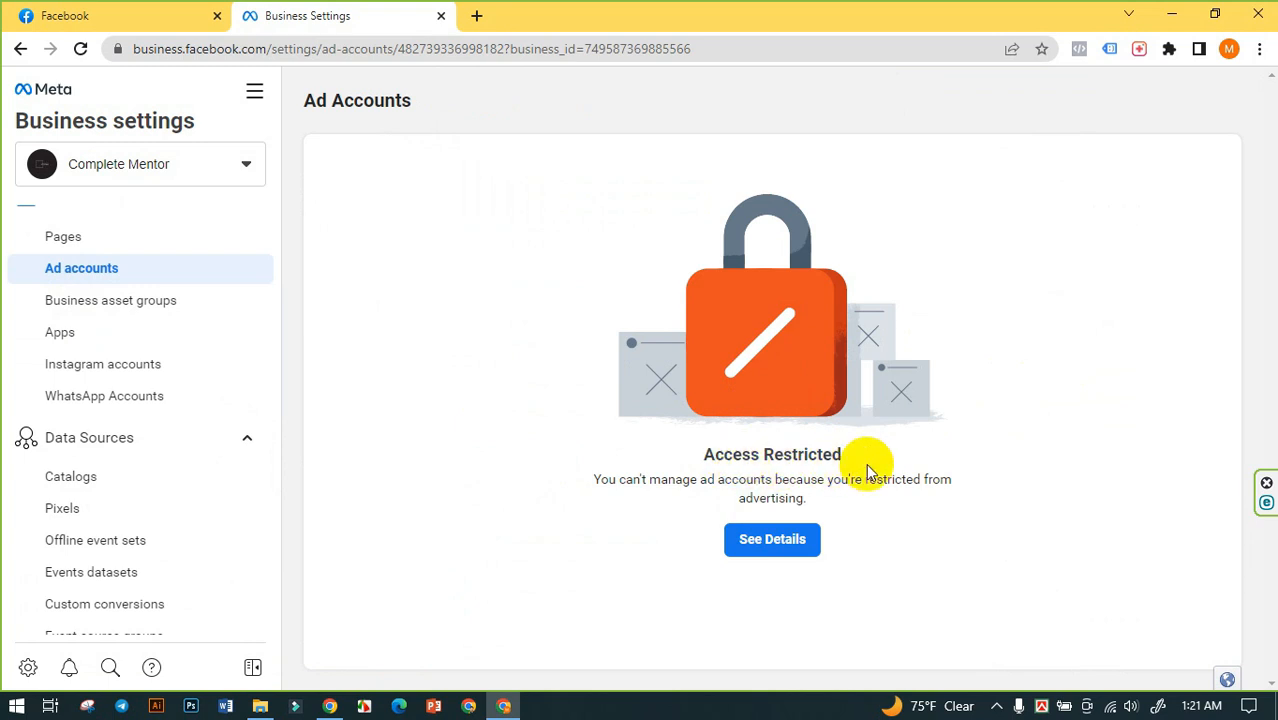
click(765, 549)
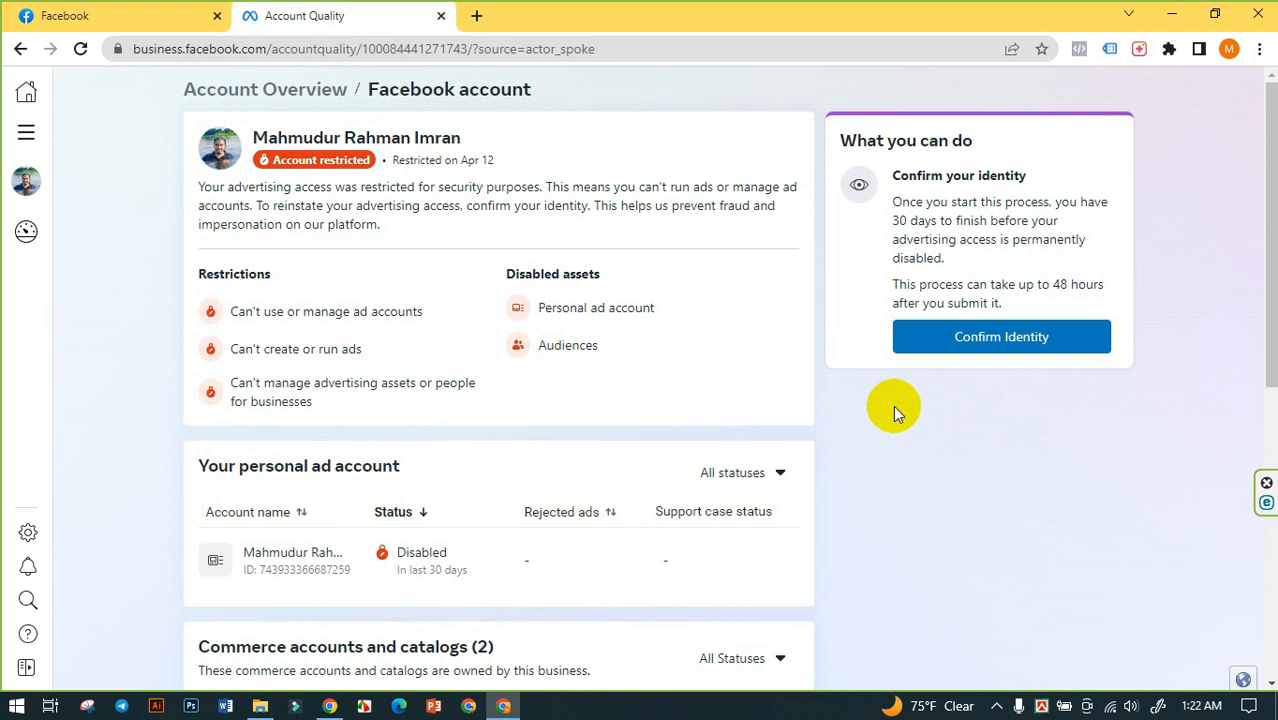
- Return to Facebook, open the personal profile, and check the profile name
click(140, 14)
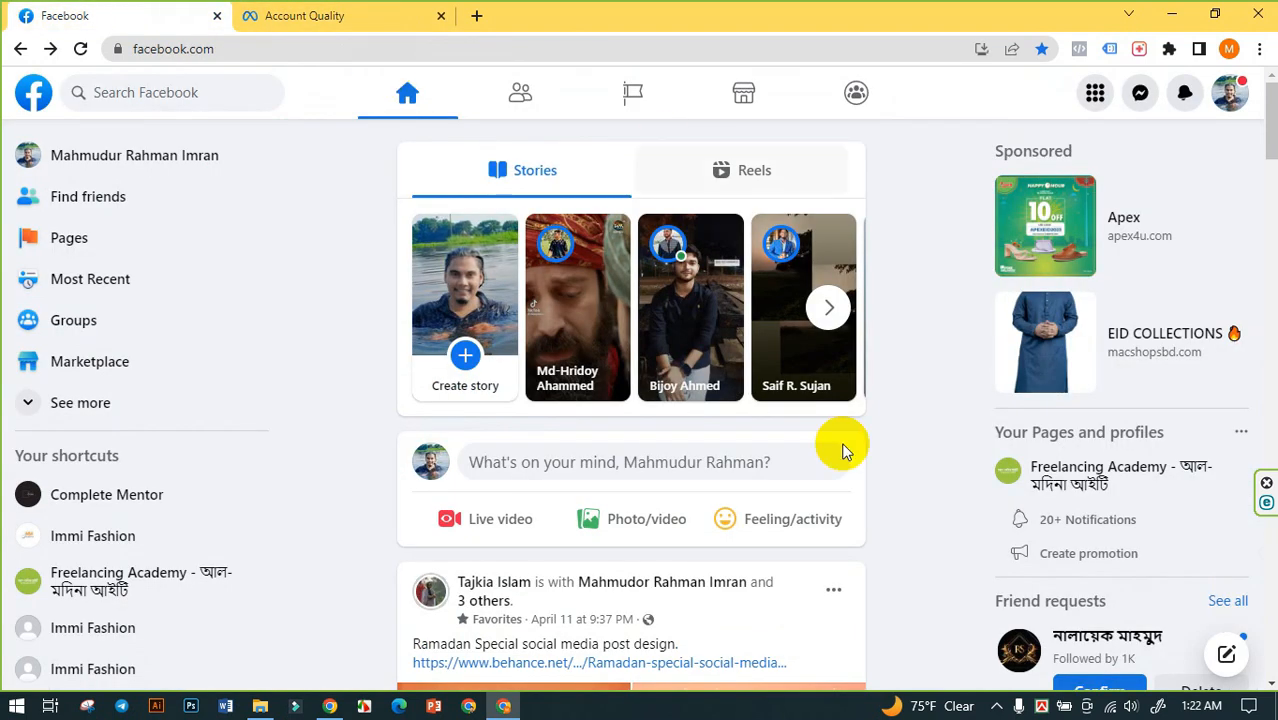
click(1230, 92)
click(1068, 174)
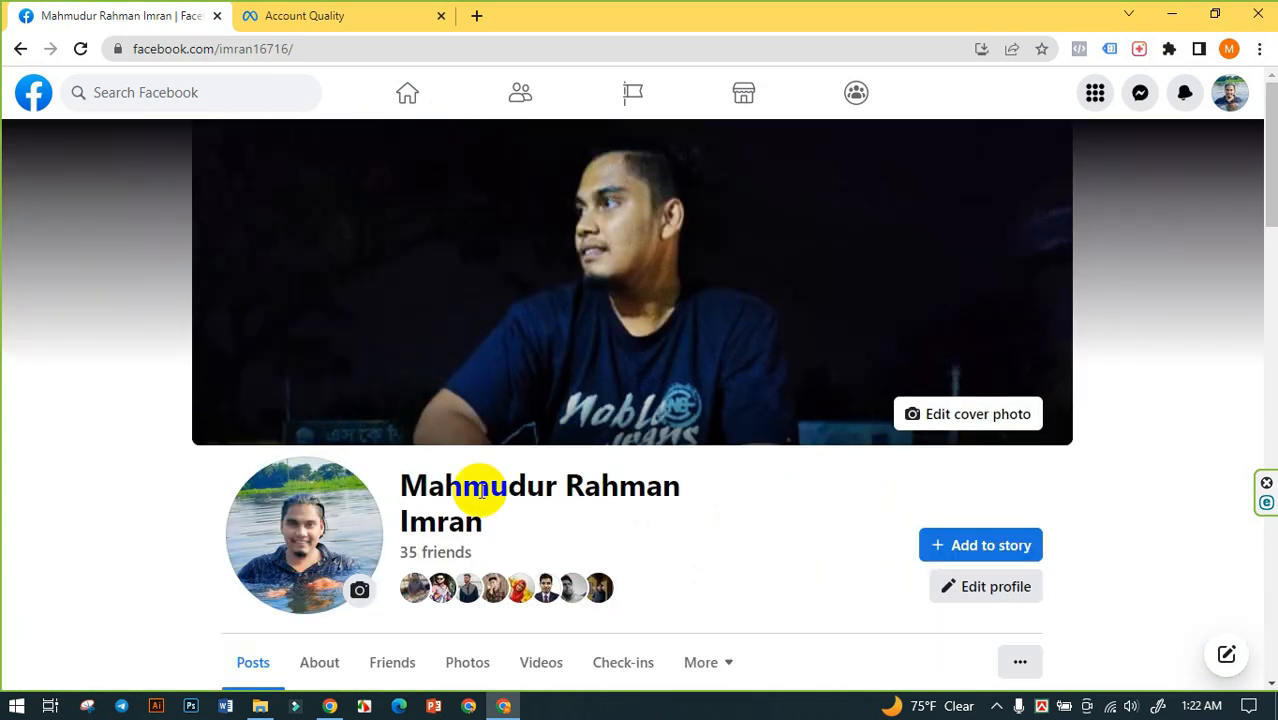
drag(522, 516, 379, 485)
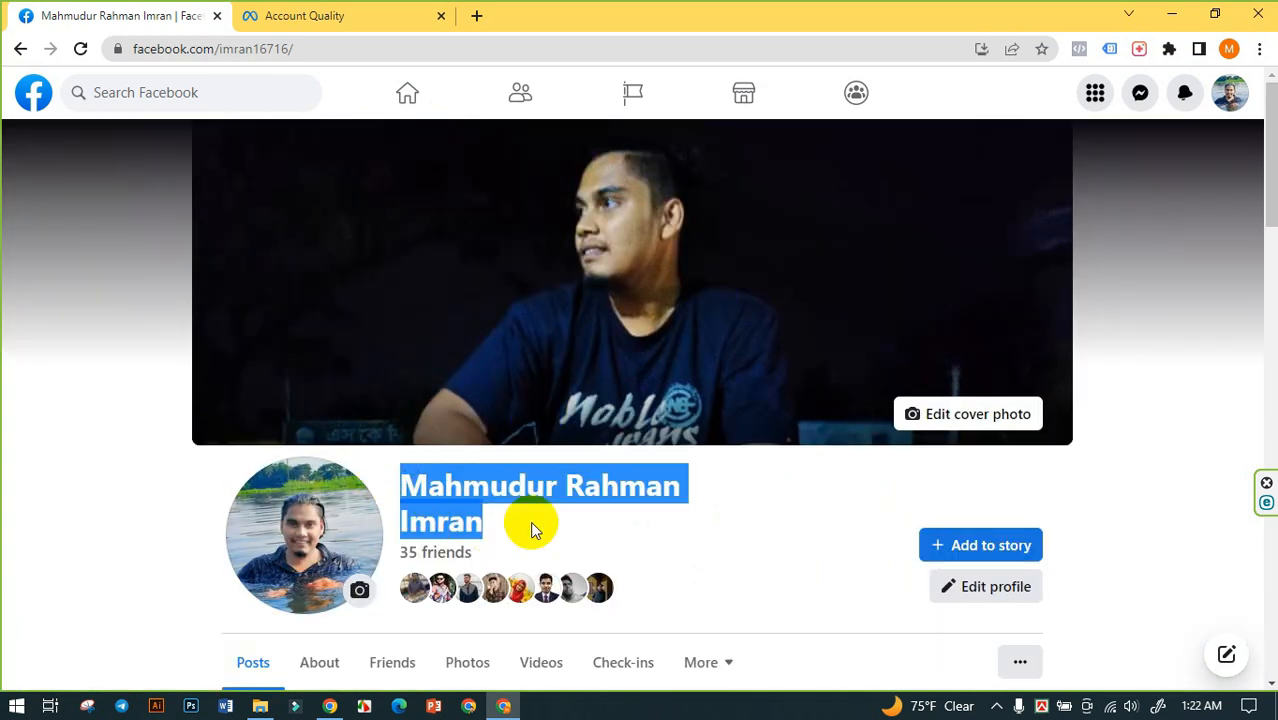
click(638, 533)
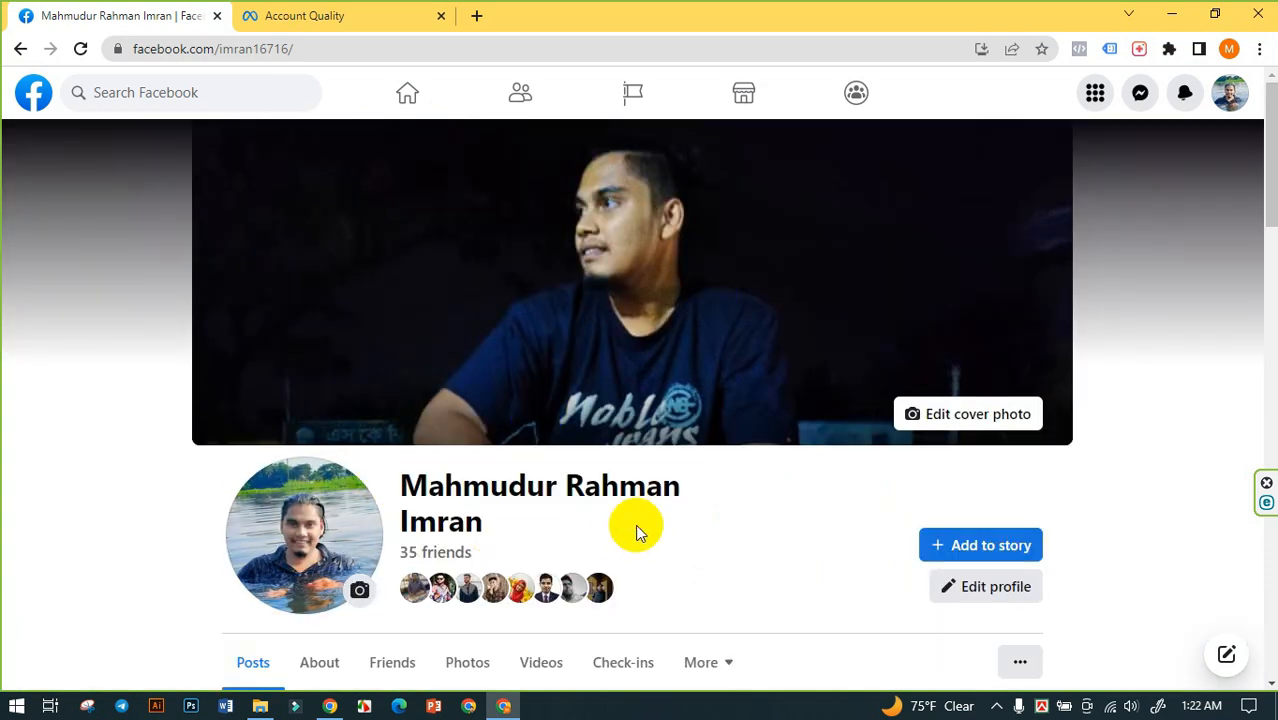
- Review the profile's About information, including Work and education and the Contact and basic info down to the birth date
scroll(422, 528, down, 2)
click(322, 487)
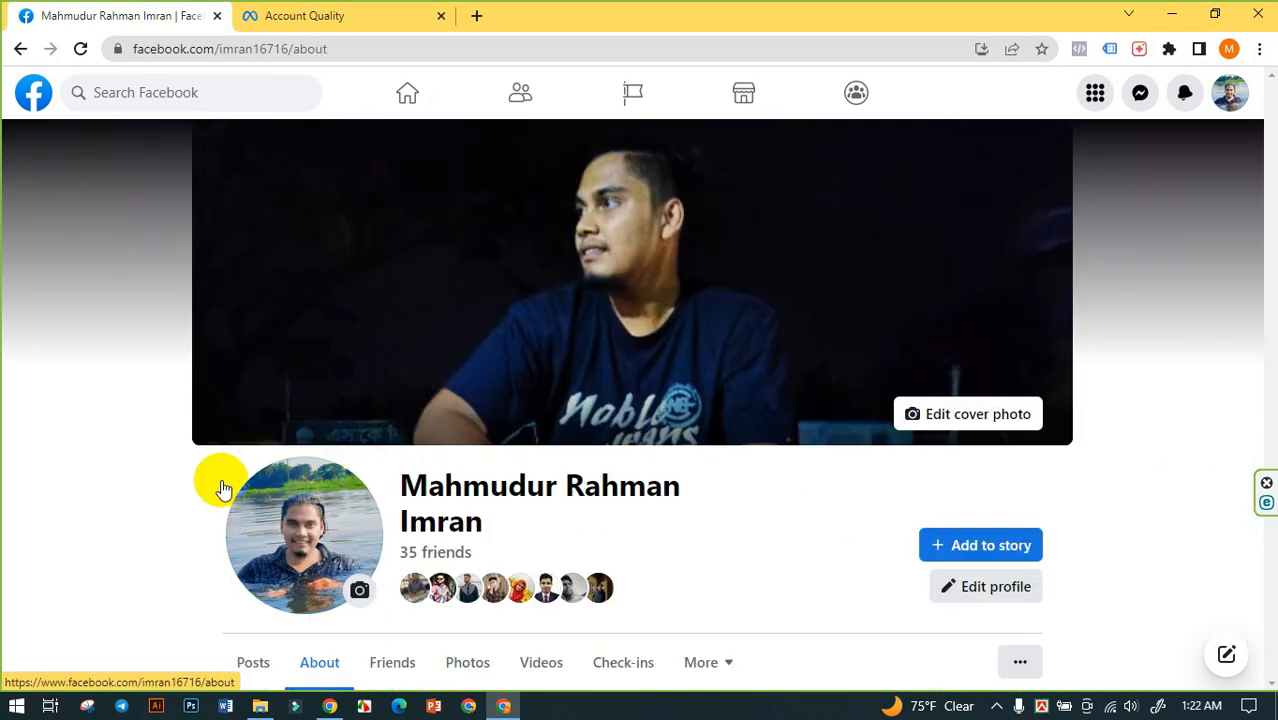
scroll(215, 485, down, 6)
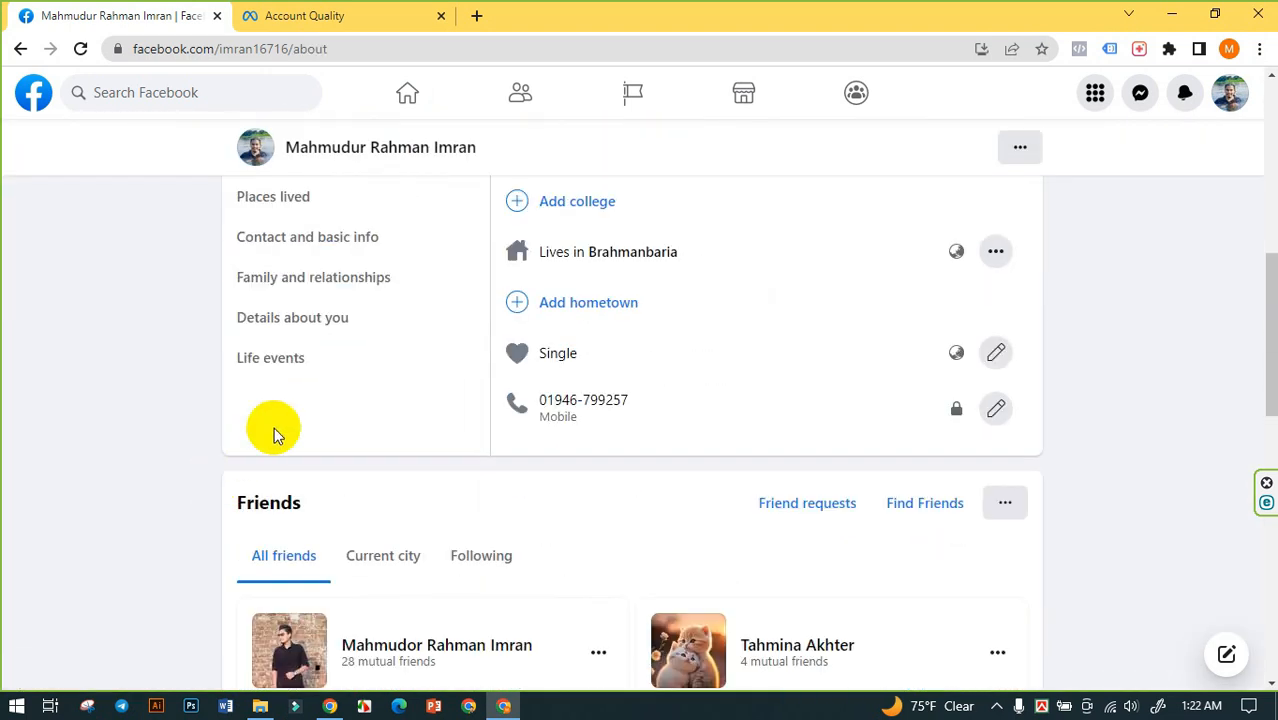
scroll(270, 418, up, 2)
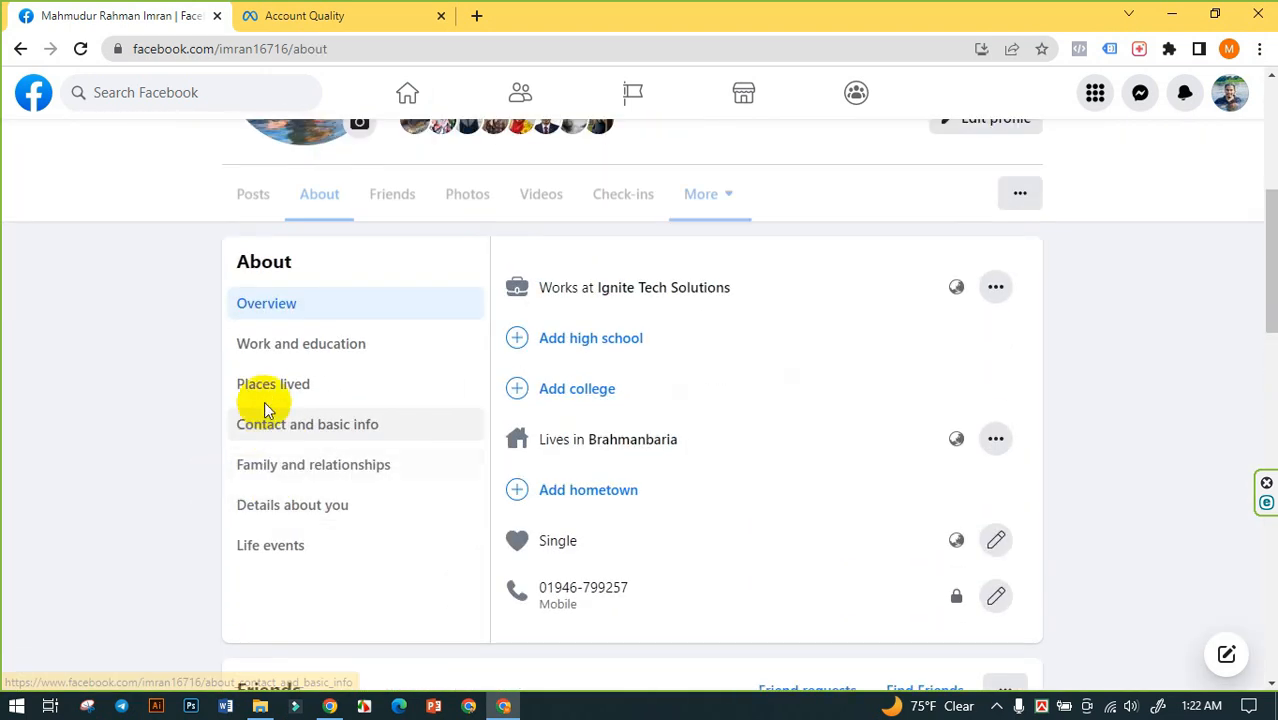
click(306, 350)
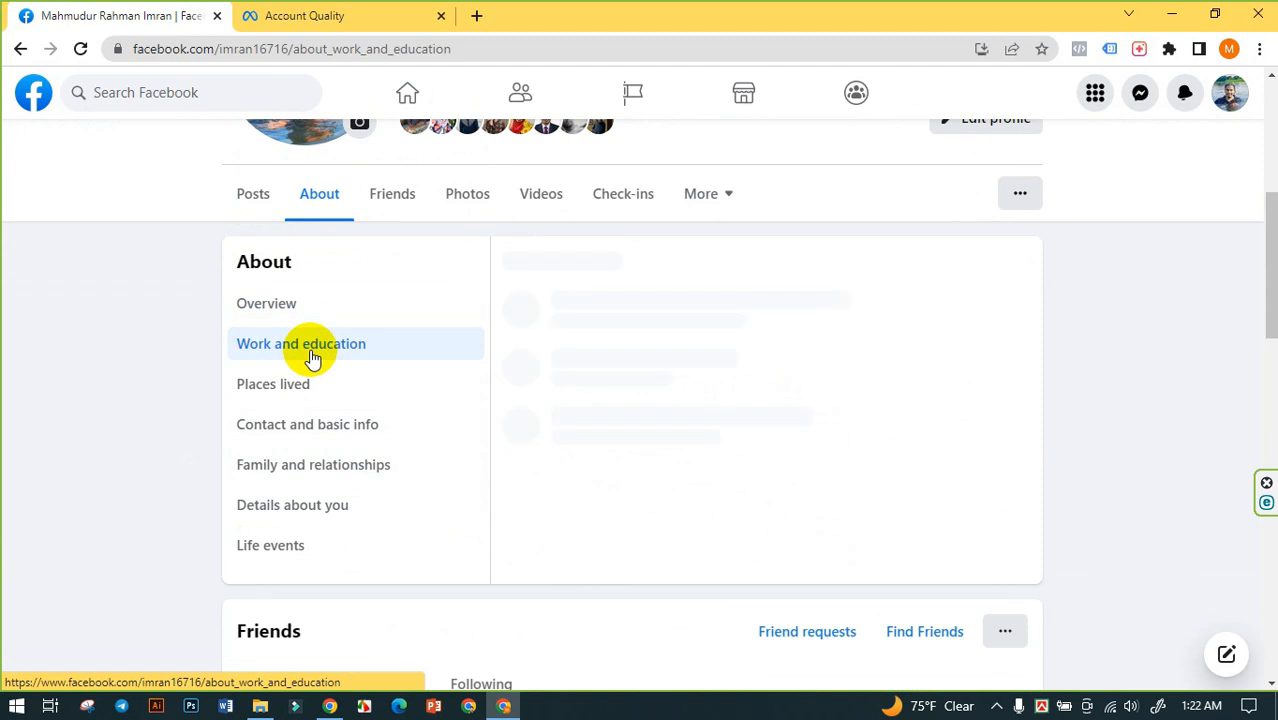
click(295, 431)
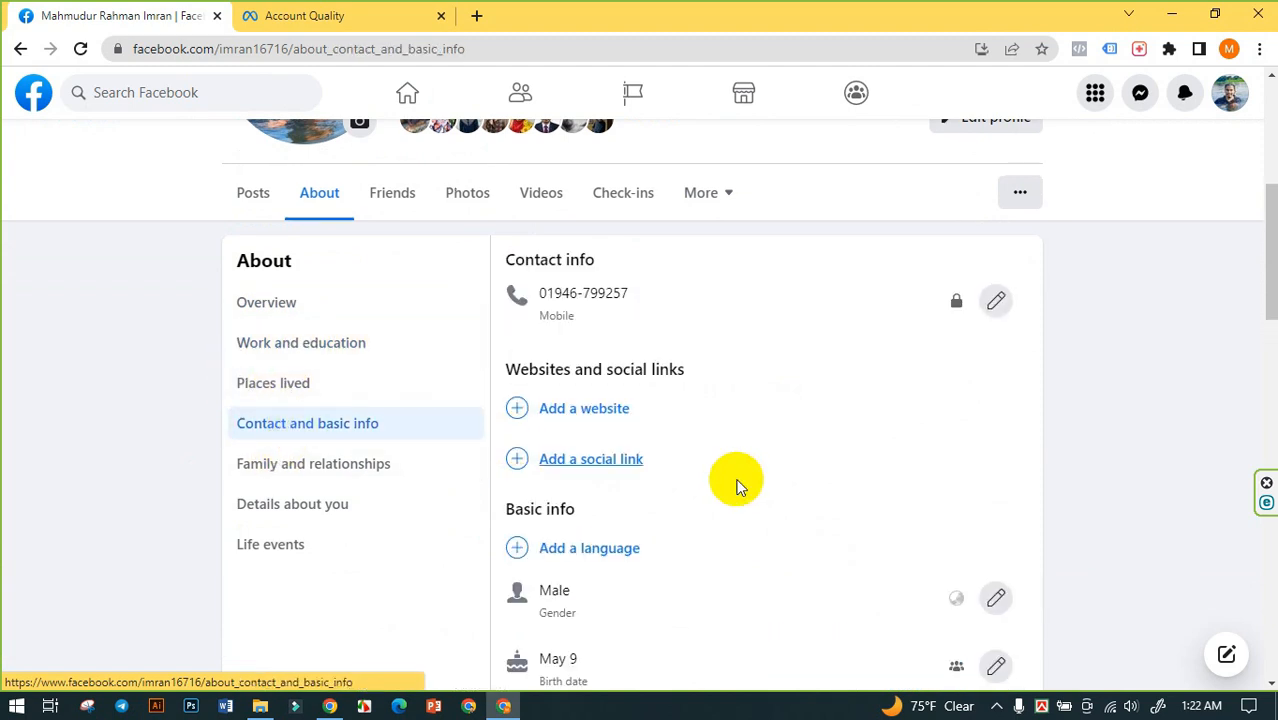
scroll(700, 460, down, 3)
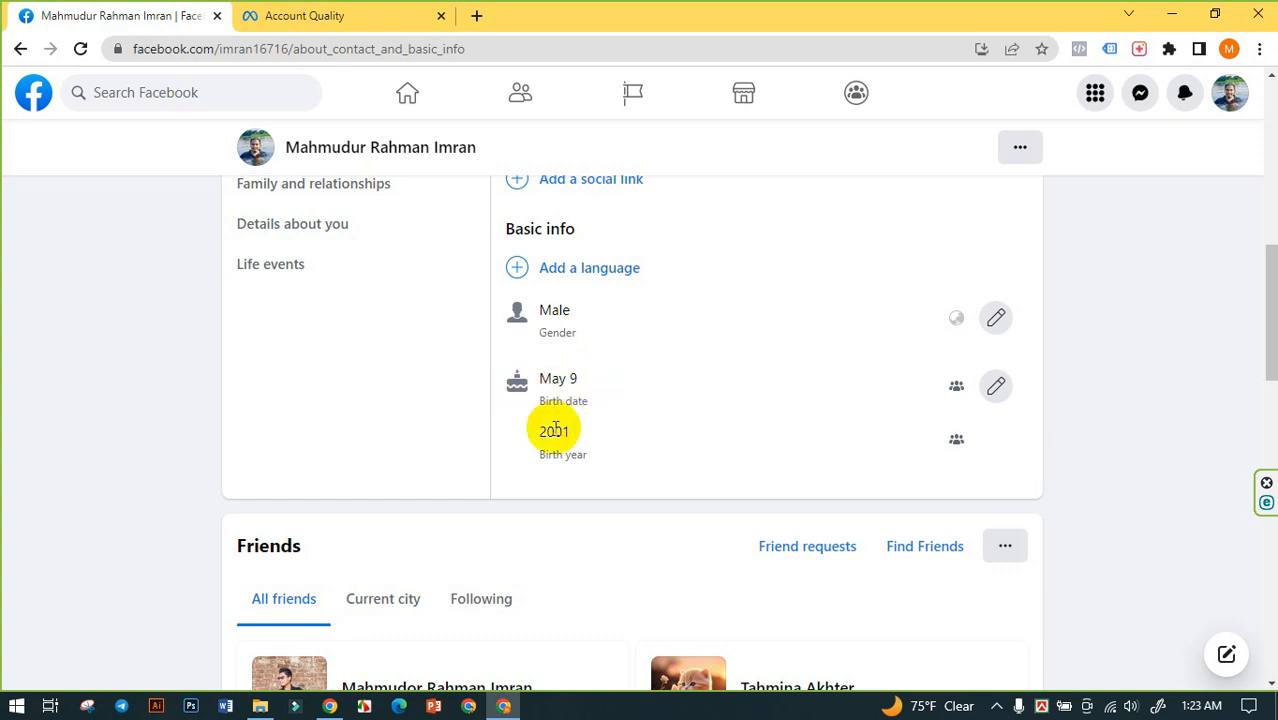
- Recheck the profile name at the head of the profile and return to the Facebook home feed
scroll(557, 437, up, 5)
scroll(557, 437, up, 1)
drag(485, 340, 391, 305)
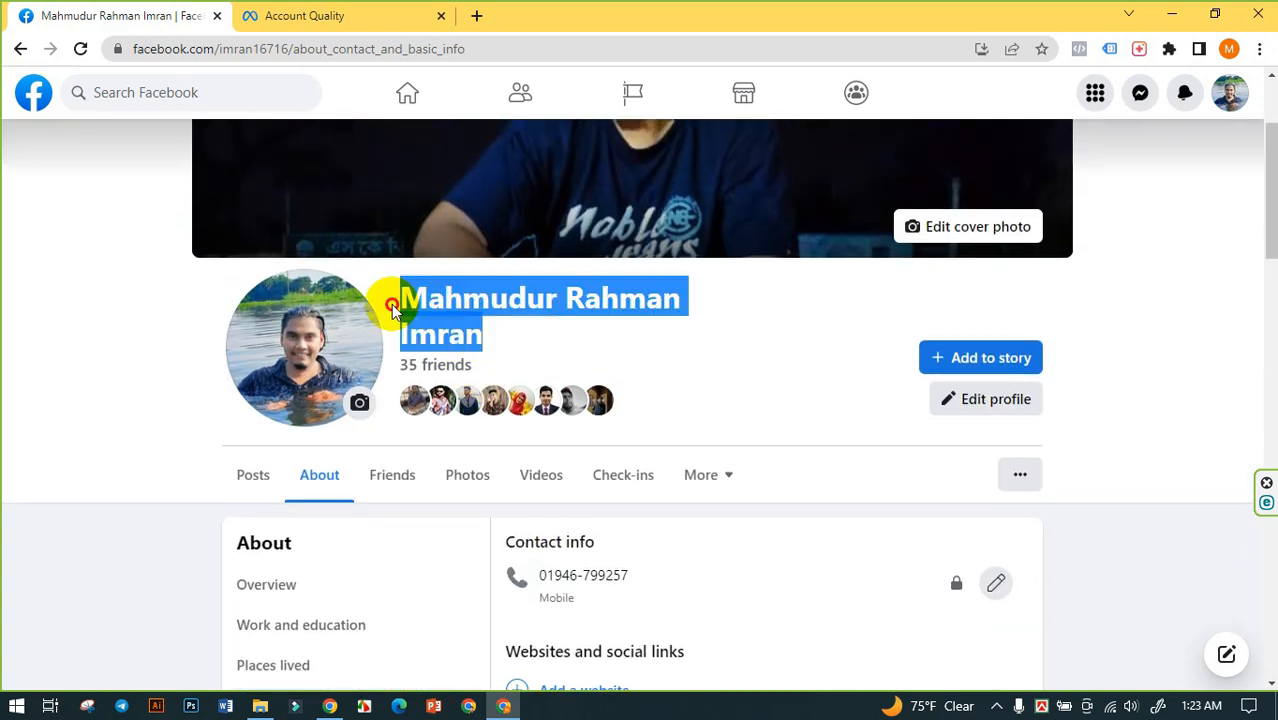
click(513, 337)
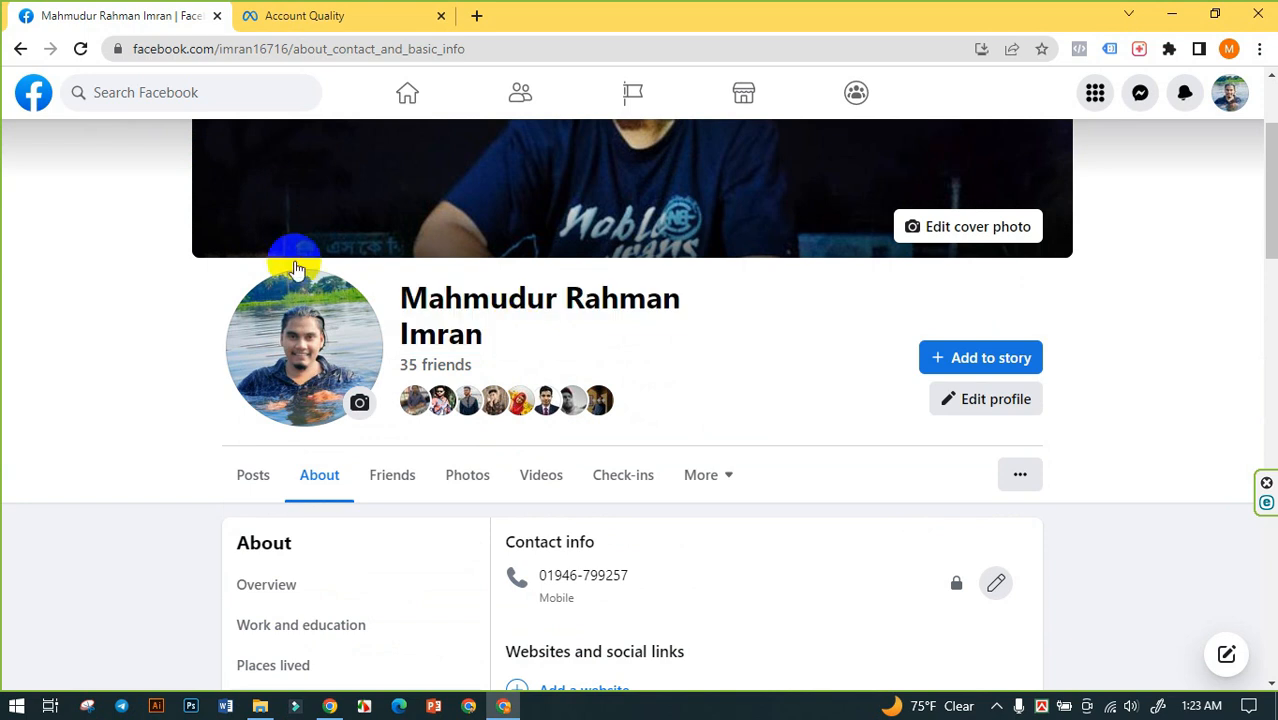
click(22, 106)
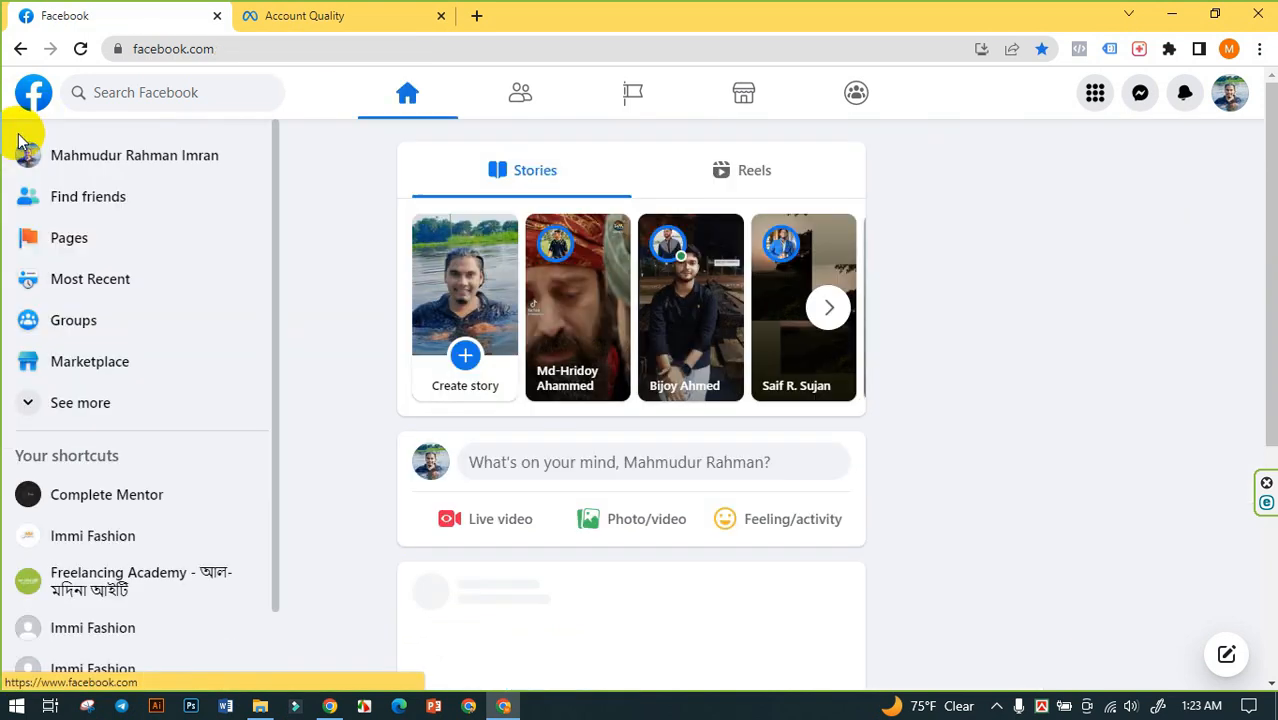
- Switch to Account Quality and review the account's restrictions, personal ad account status, and commerce accounts and catalogs
click(305, 15)
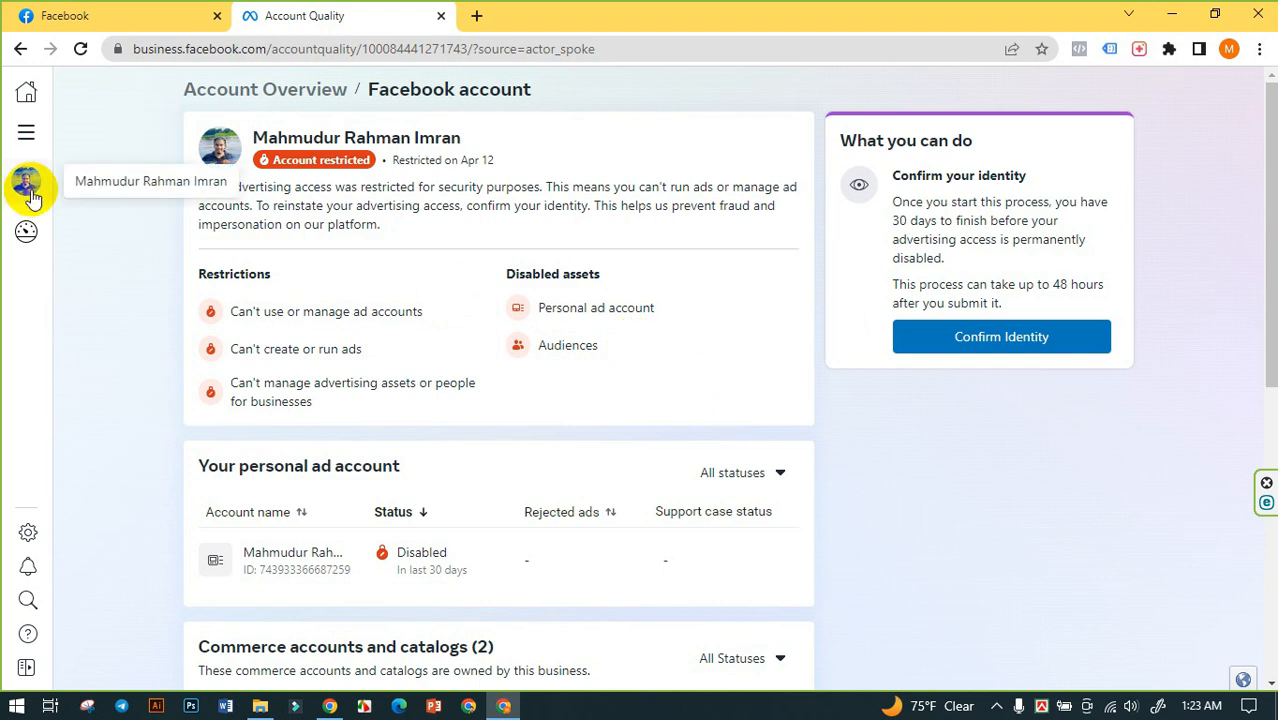
mouse_move(33, 240)
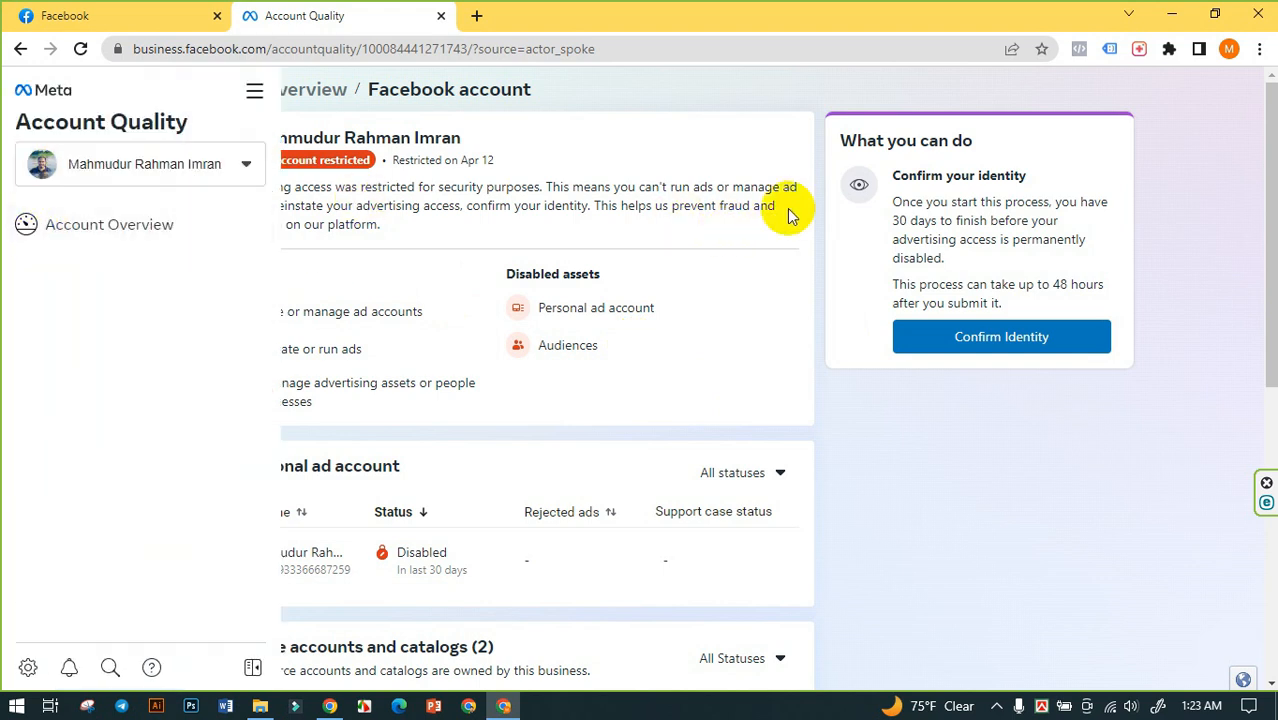
scroll(740, 250, down, 3)
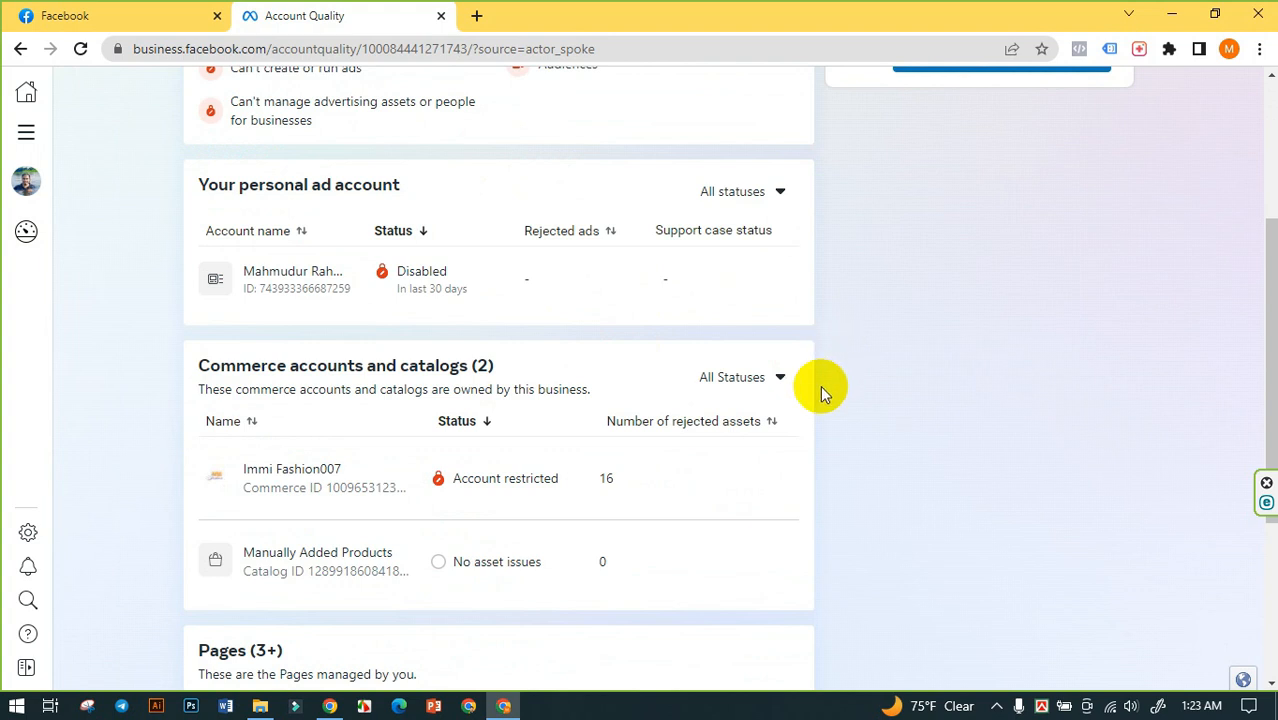
scroll(820, 385, up, 1)
scroll(820, 385, up, 2)
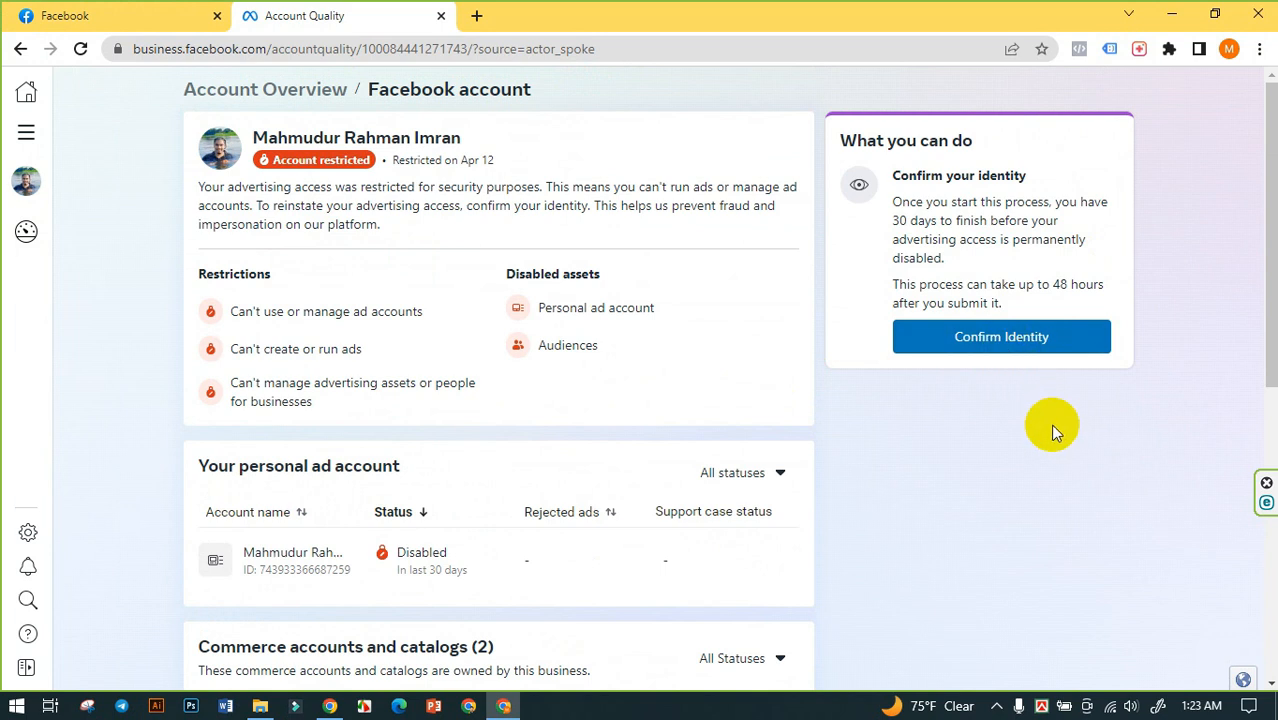
- Go back to Business settings and switch the business account to Immi Fashion
click(21, 50)
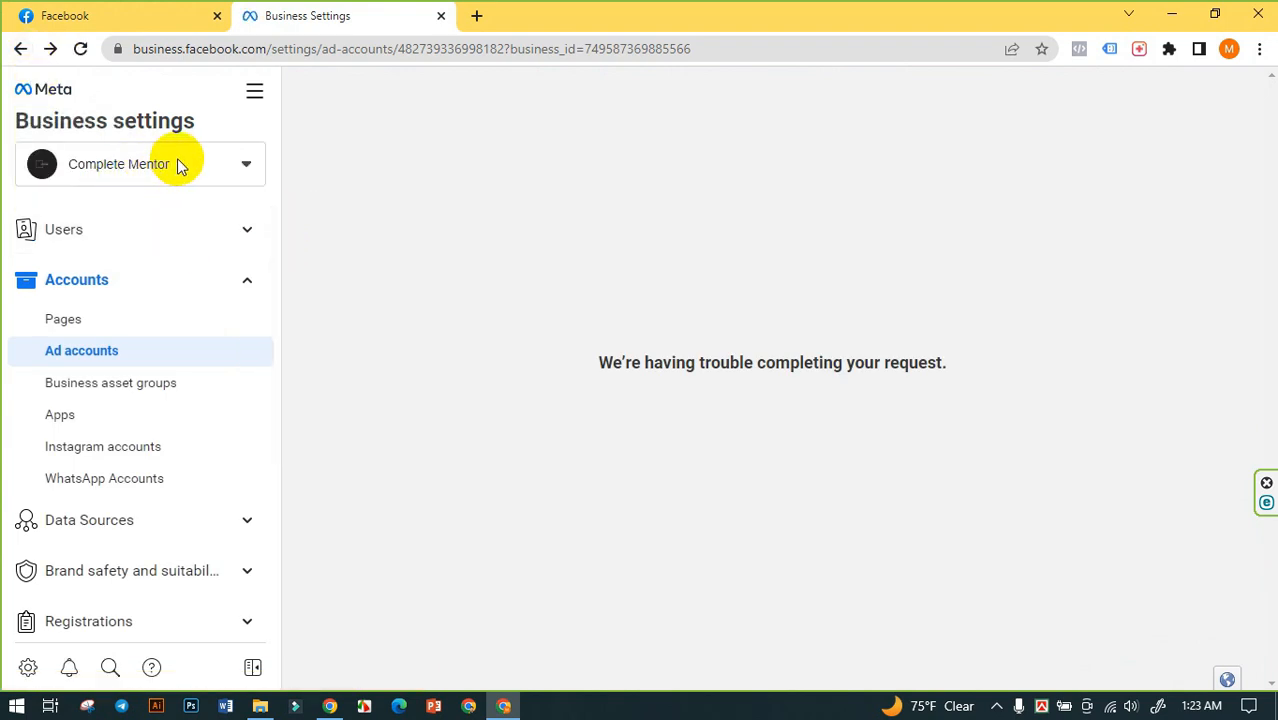
click(178, 164)
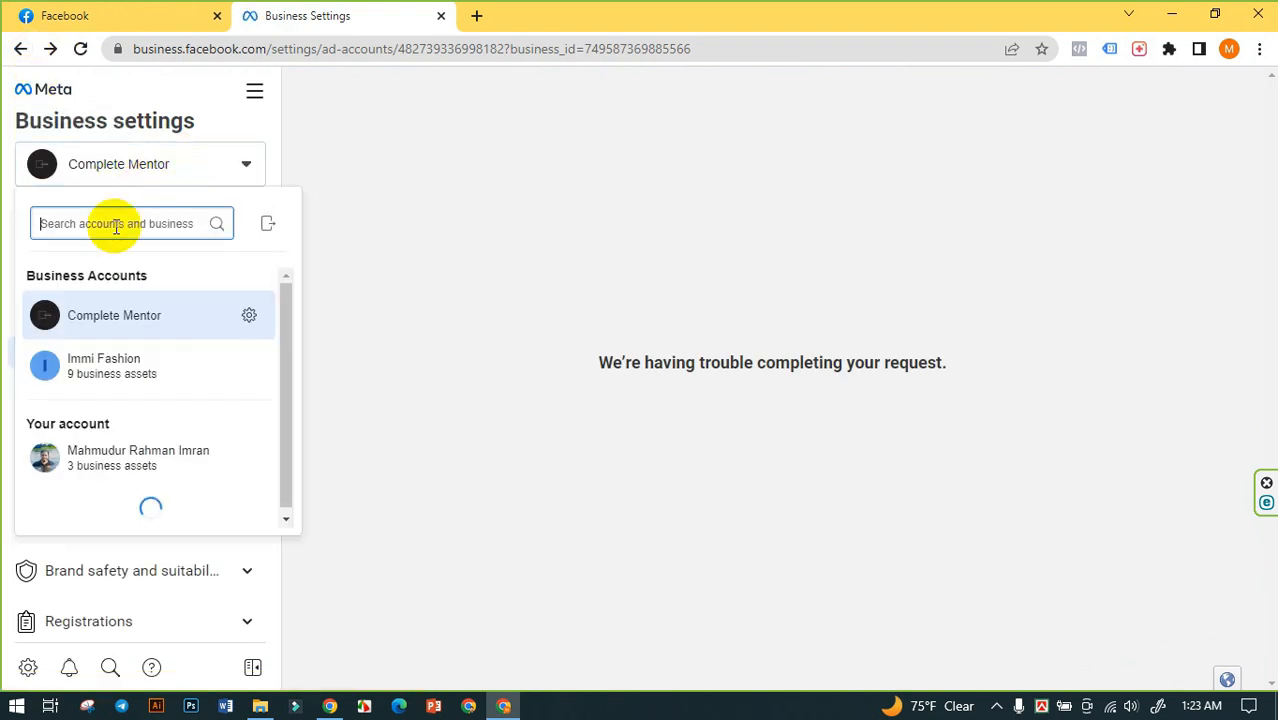
click(110, 366)
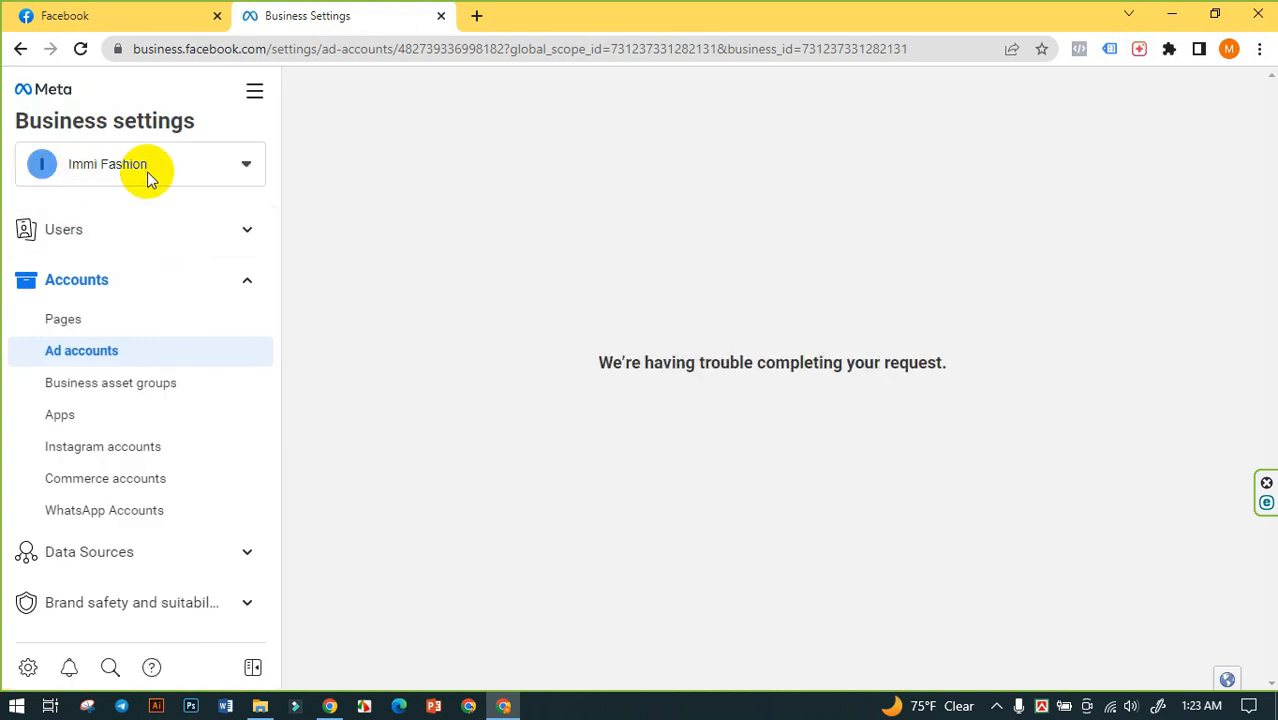
- Open the Business info of Immi Fashion and review its business details, business options and My info sections
scroll(194, 386, down, 4)
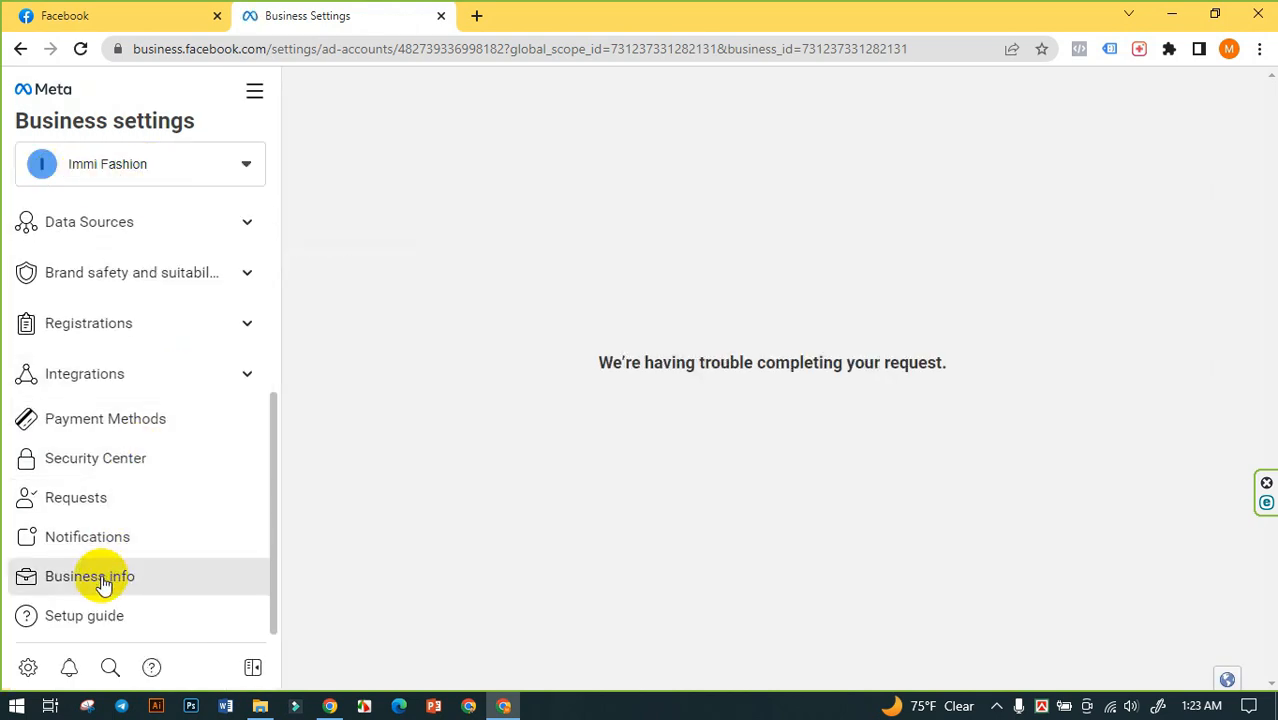
click(102, 584)
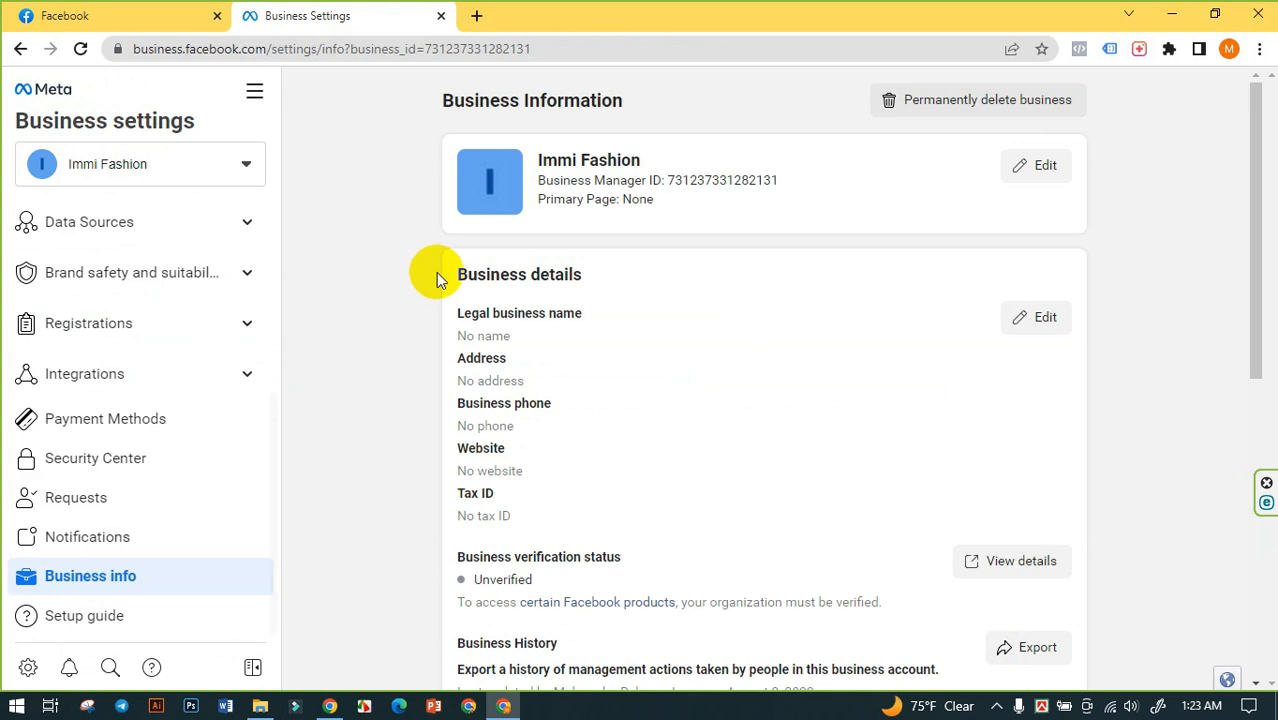
scroll(404, 262, down, 7)
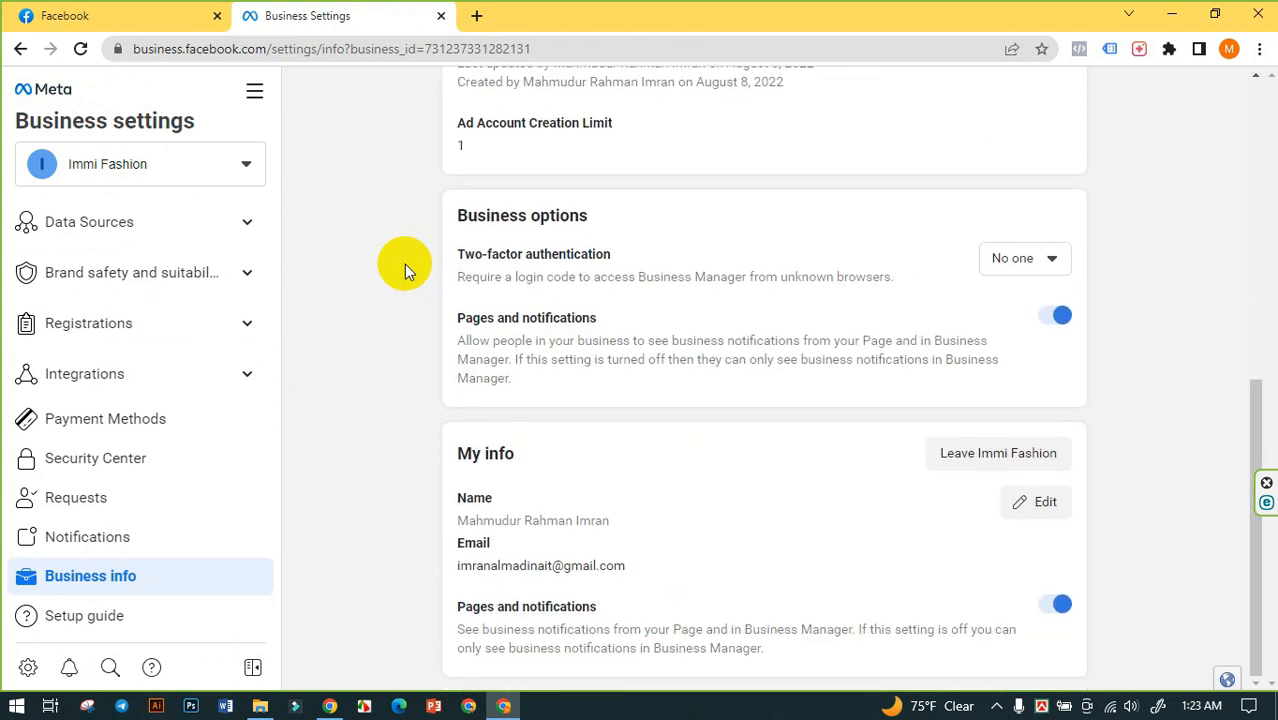
scroll(401, 358, up, 8)
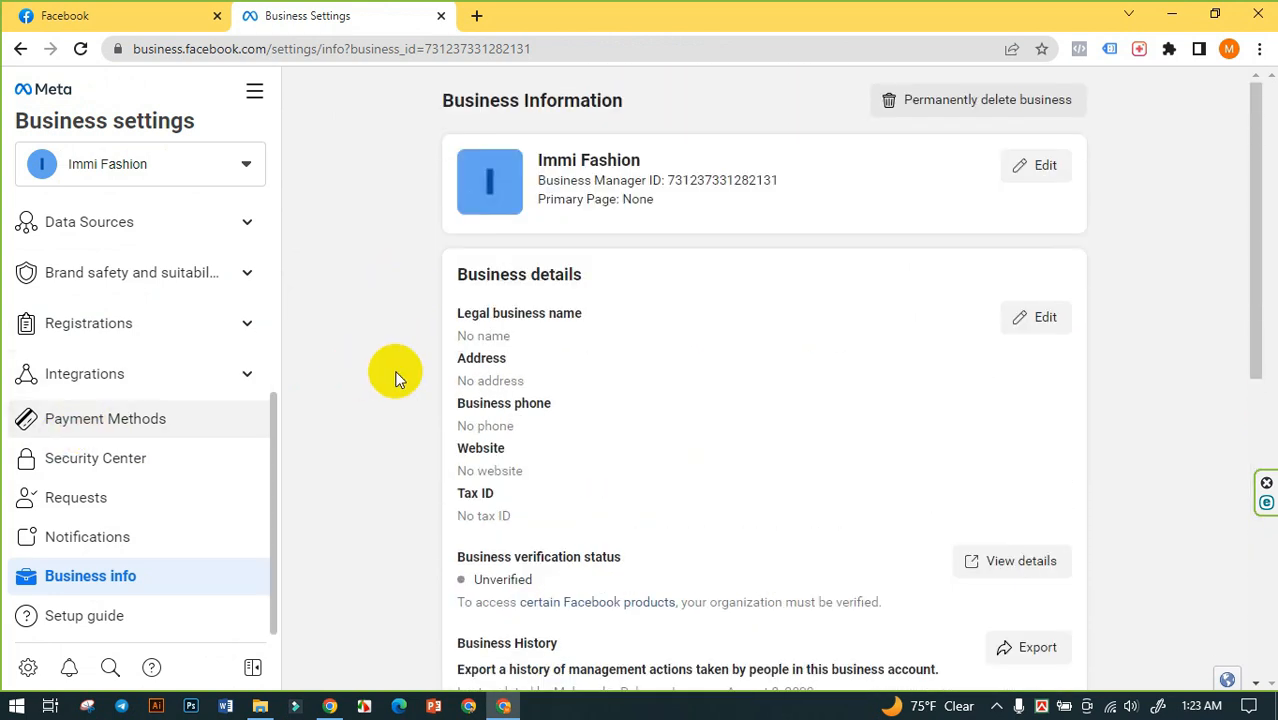
- Look through the People, Pages and Ad accounts sections of Immi Fashion, ending on Ad accounts
scroll(30, 370, up, 3)
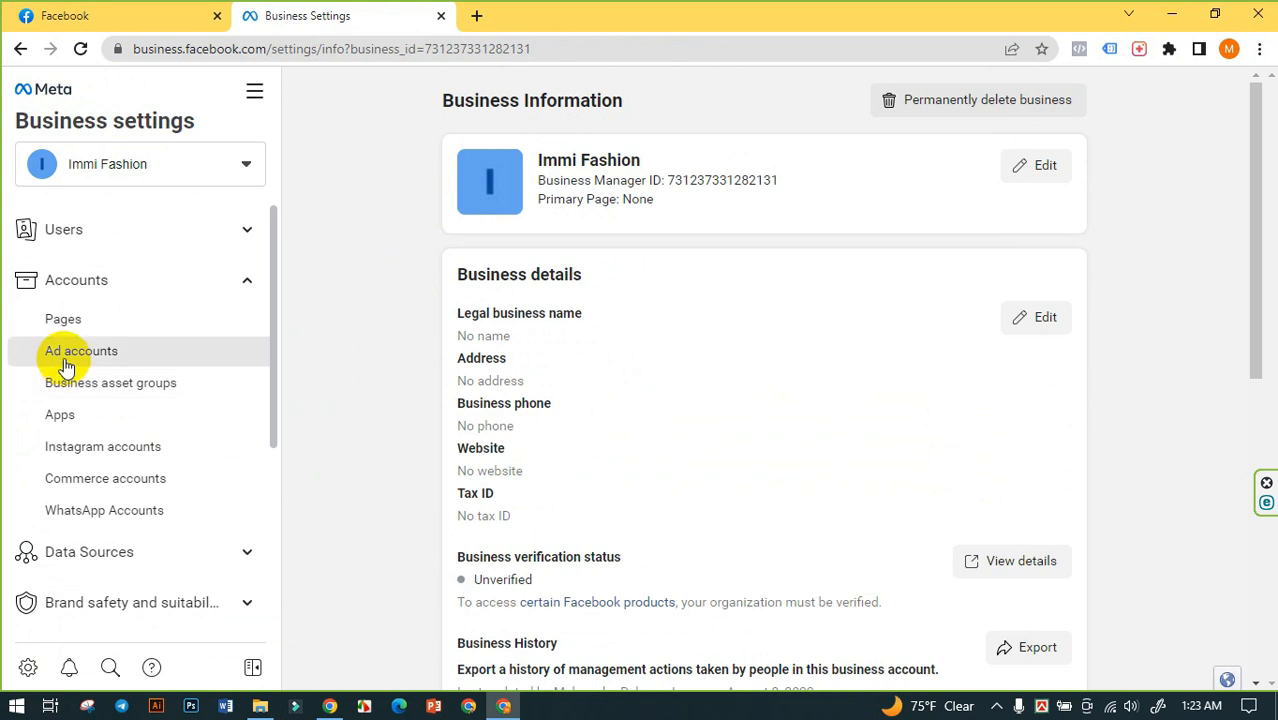
click(62, 247)
click(65, 270)
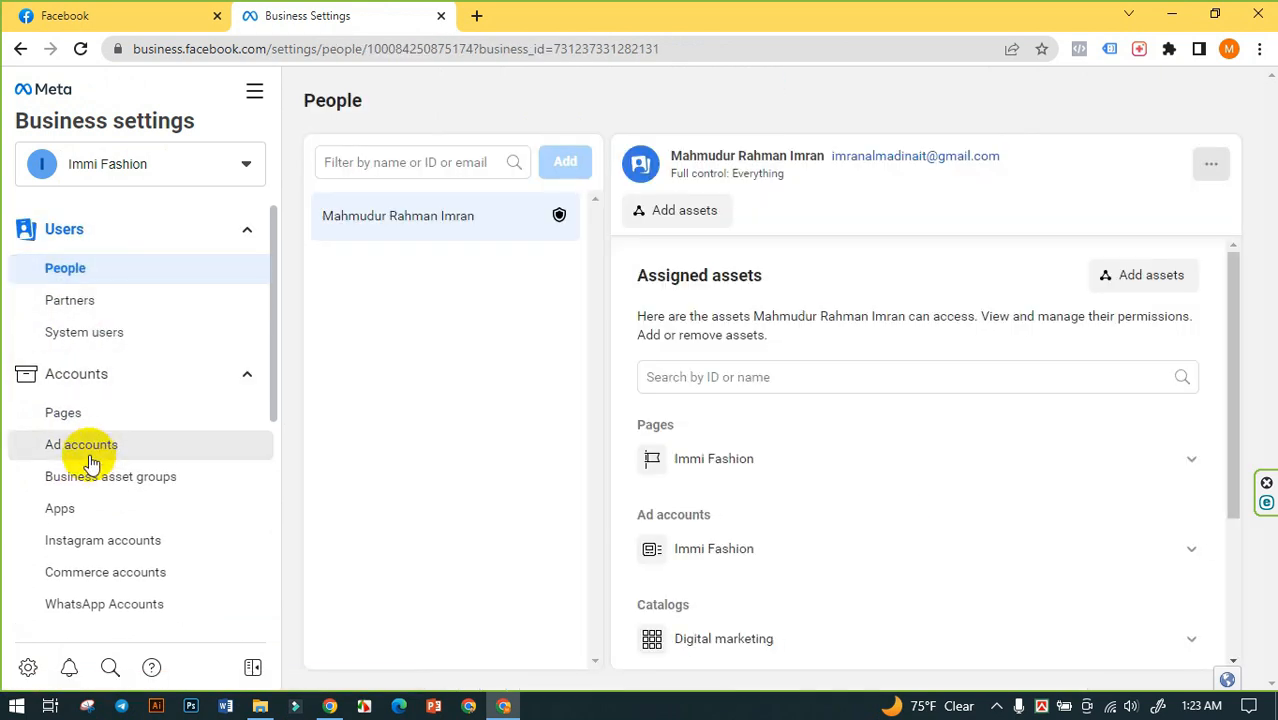
click(82, 446)
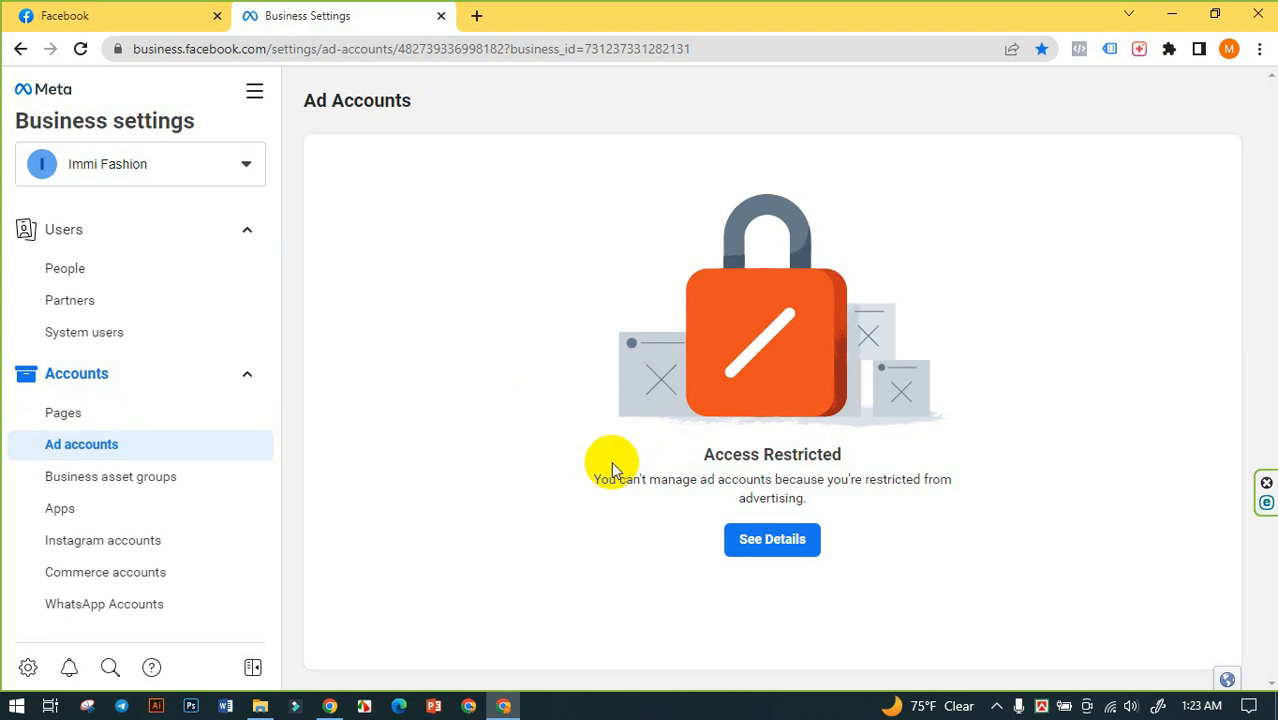
click(93, 420)
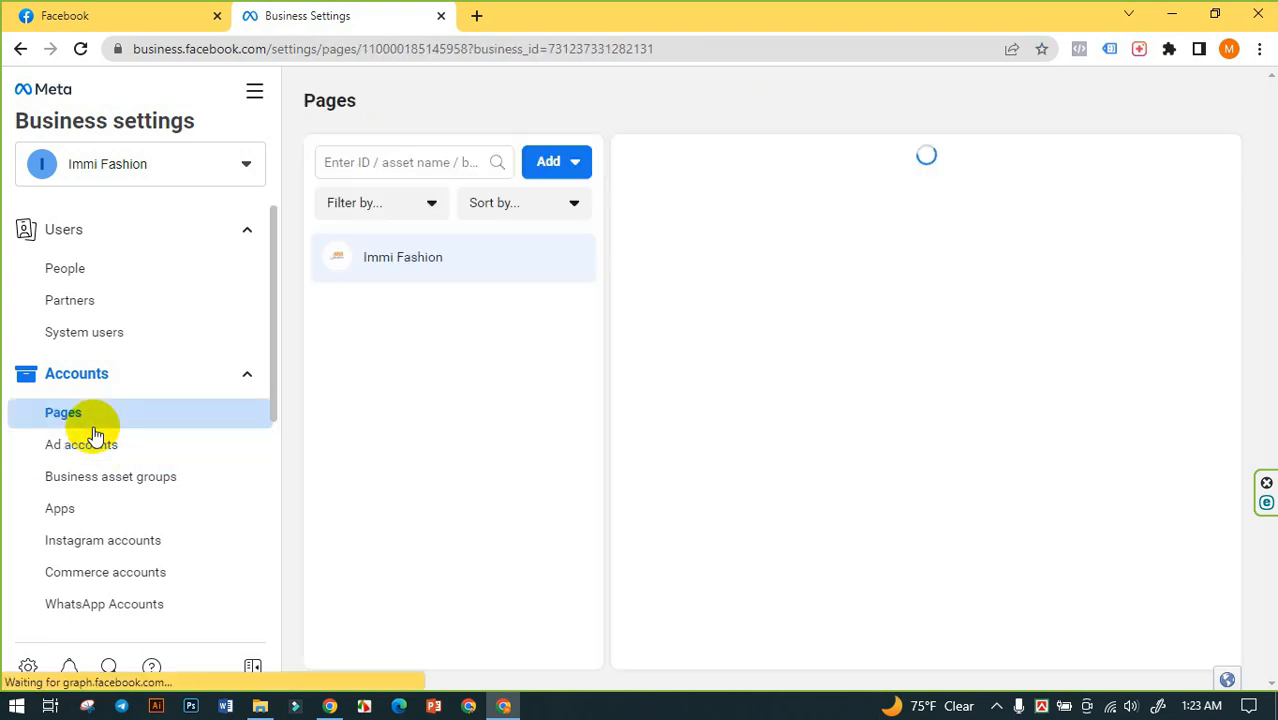
click(95, 442)
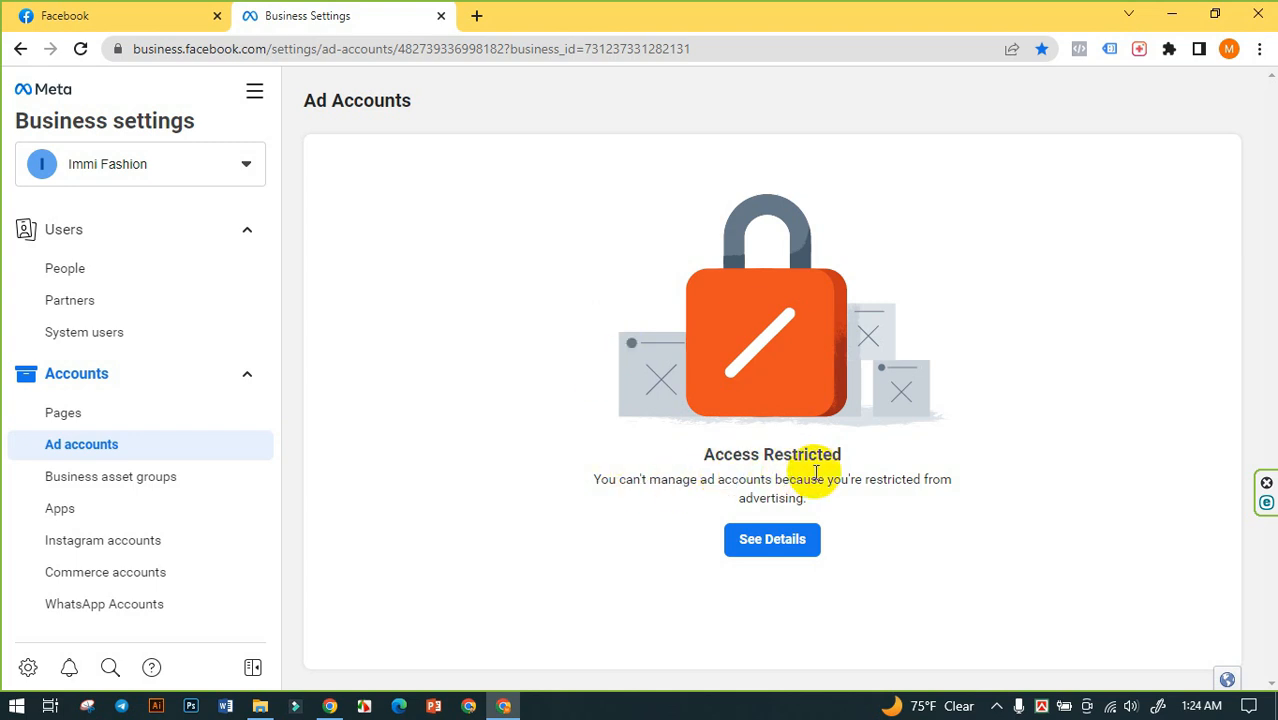
- Start the identity confirmation from the ad account restriction details and complete the reCAPTCHA check
click(791, 551)
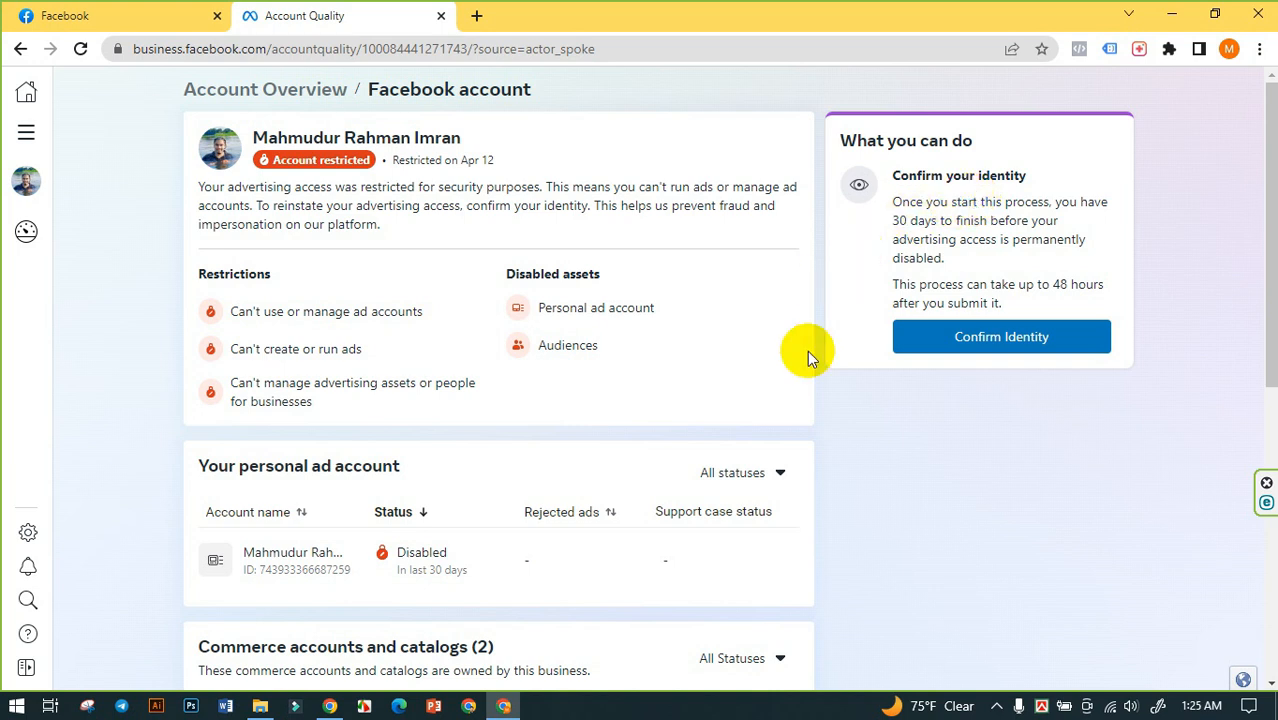
click(984, 340)
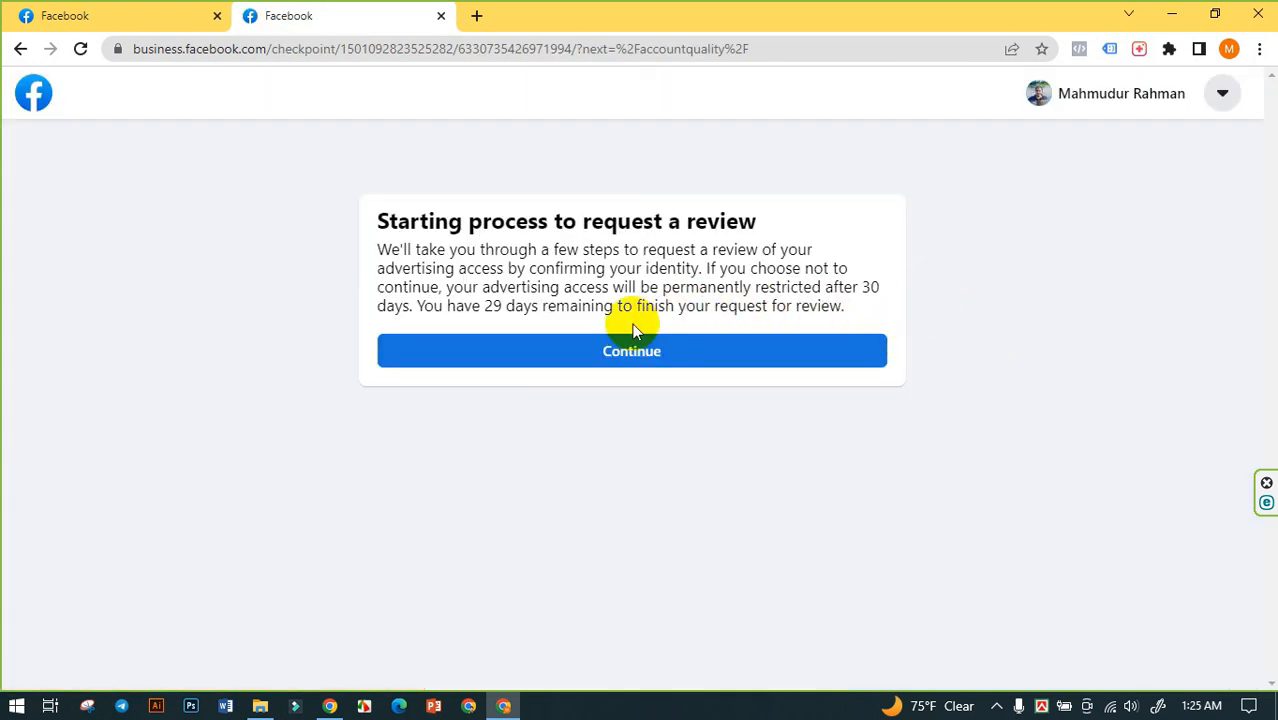
click(628, 355)
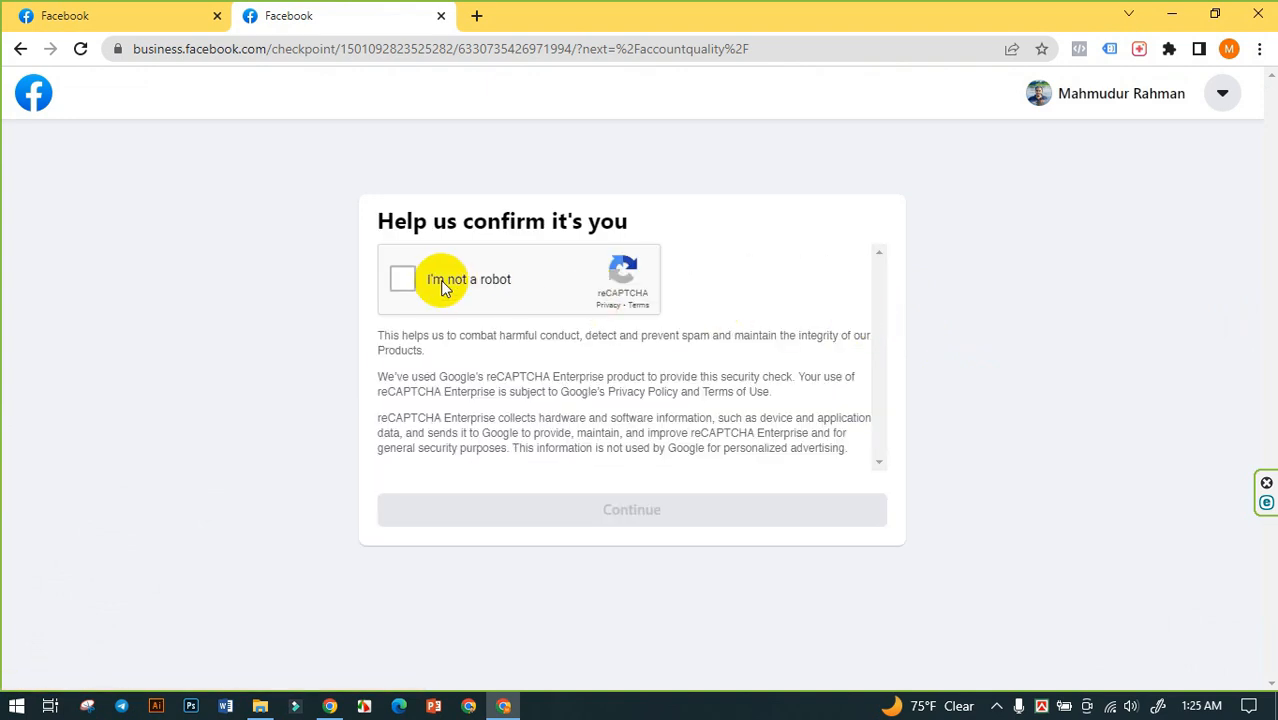
click(399, 282)
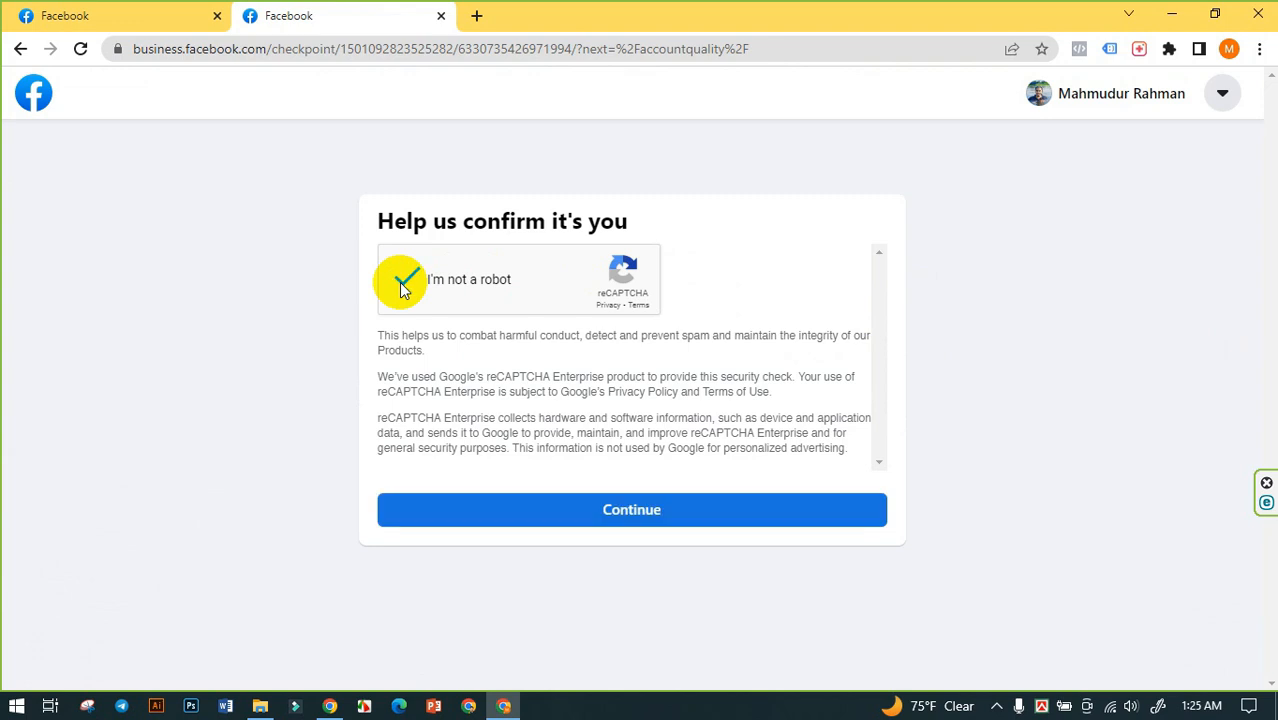
click(637, 510)
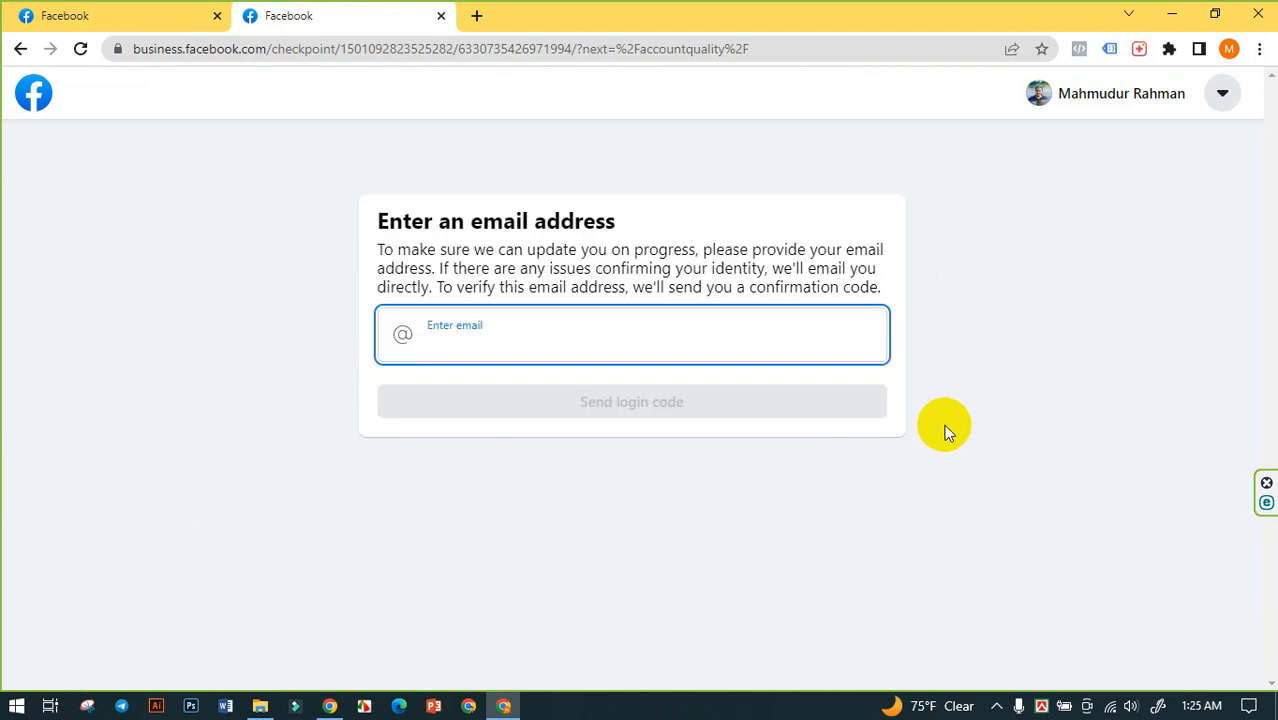
- Fill in the contact email address from the saved suggestions and request the login code
click(540, 347)
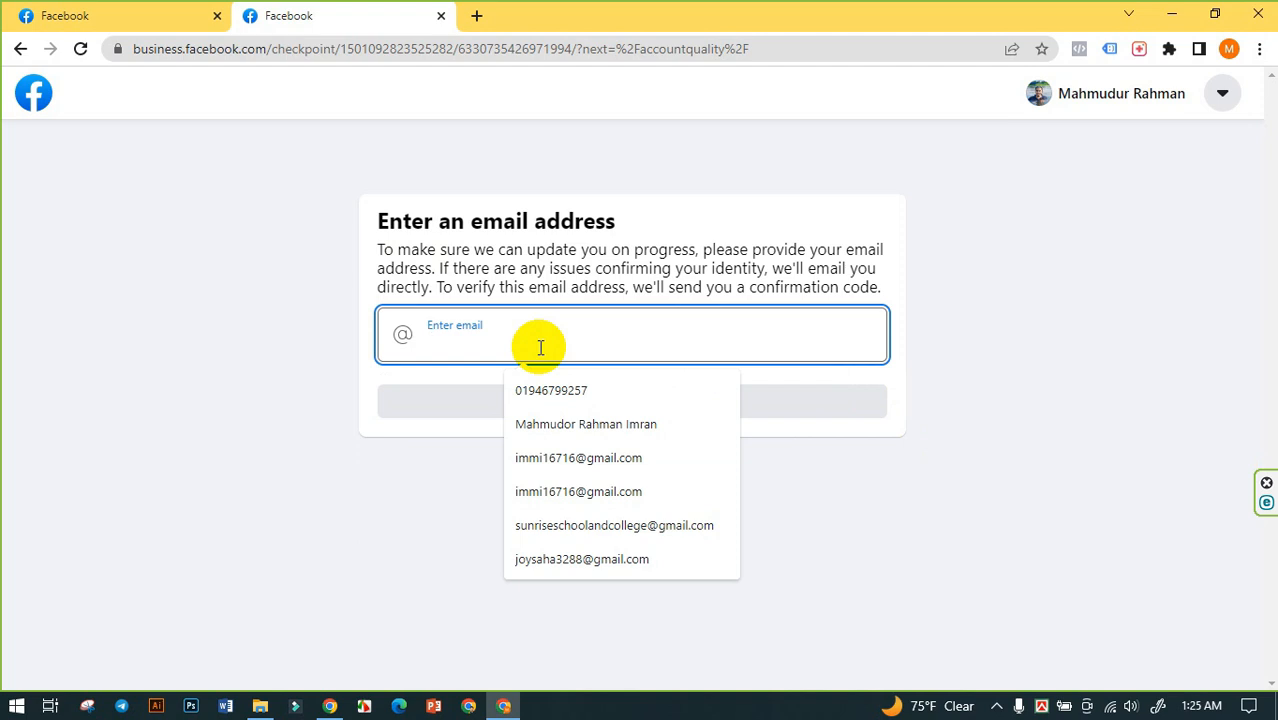
click(538, 457)
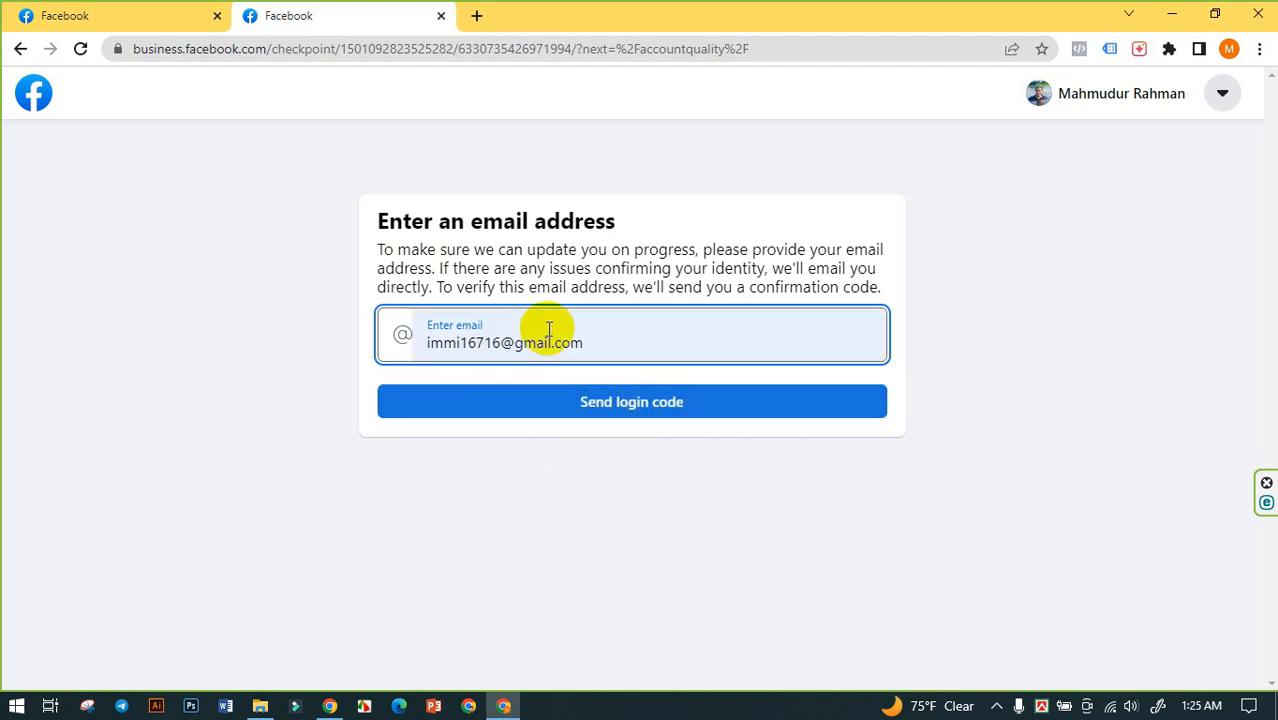
click(638, 414)
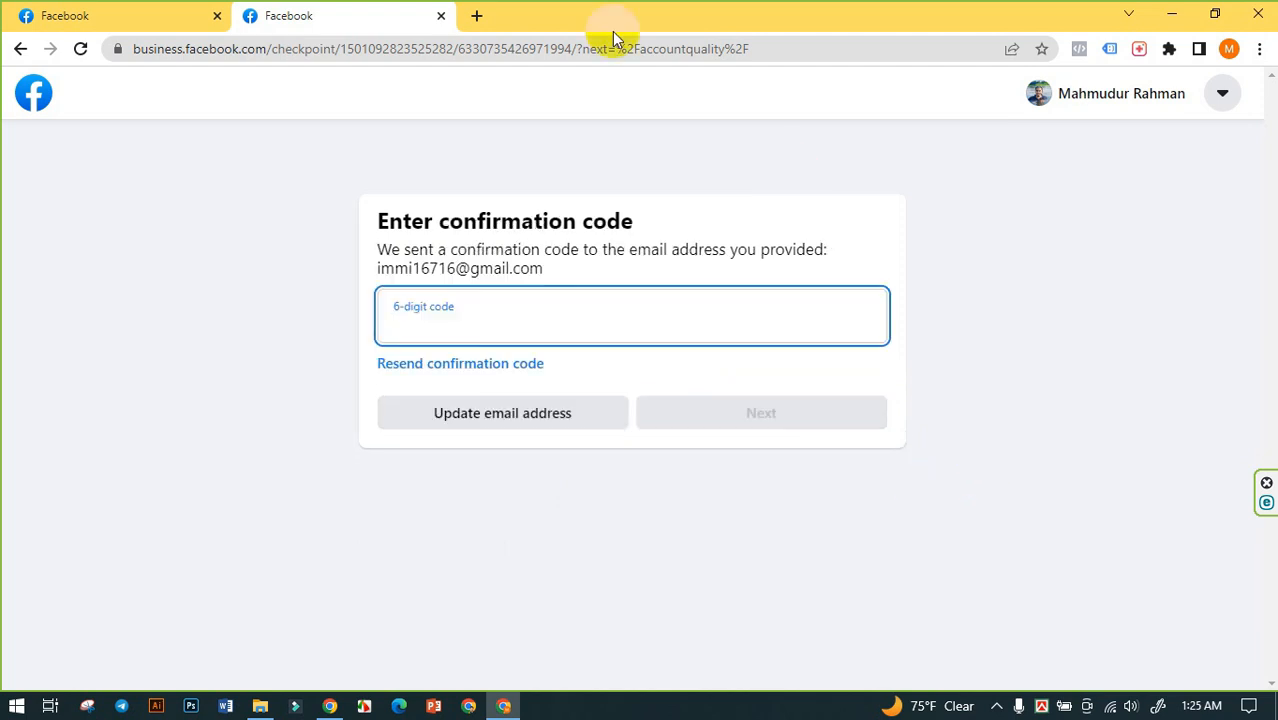
- Open Gmail in a new tab and check the Social and Primary inbox categories for Facebook's confirmation code email
click(477, 15)
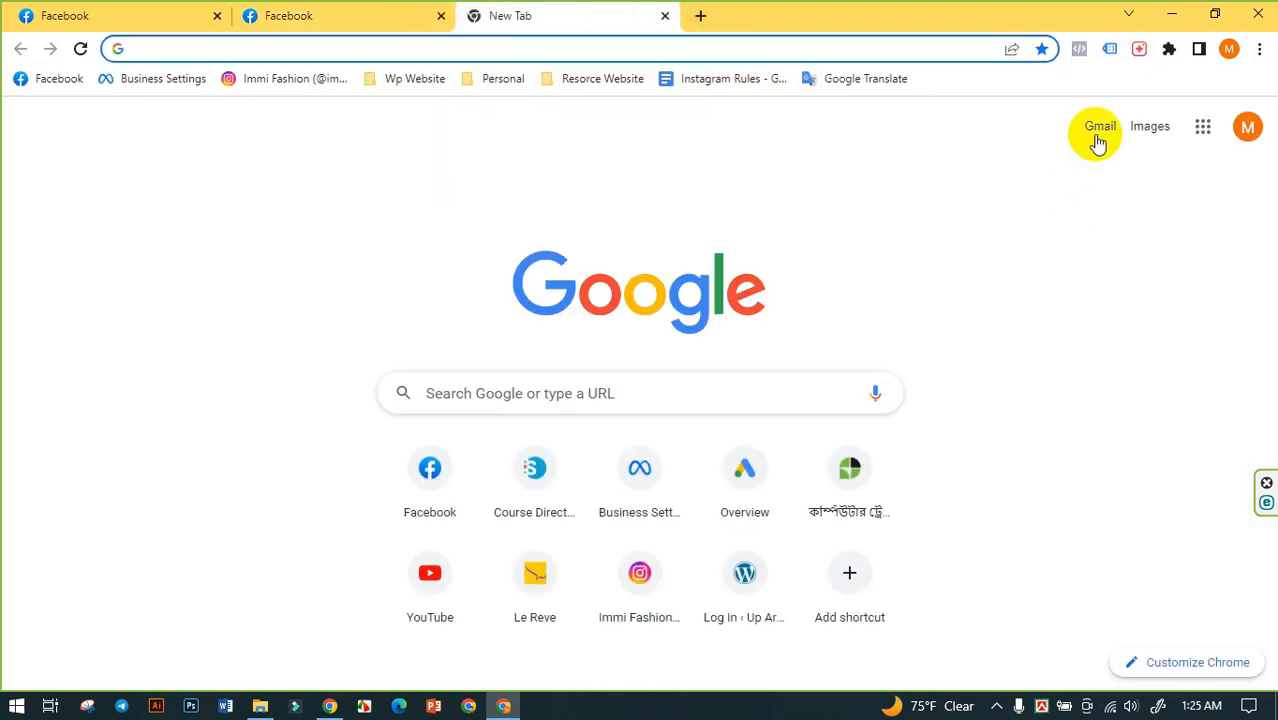
click(1099, 131)
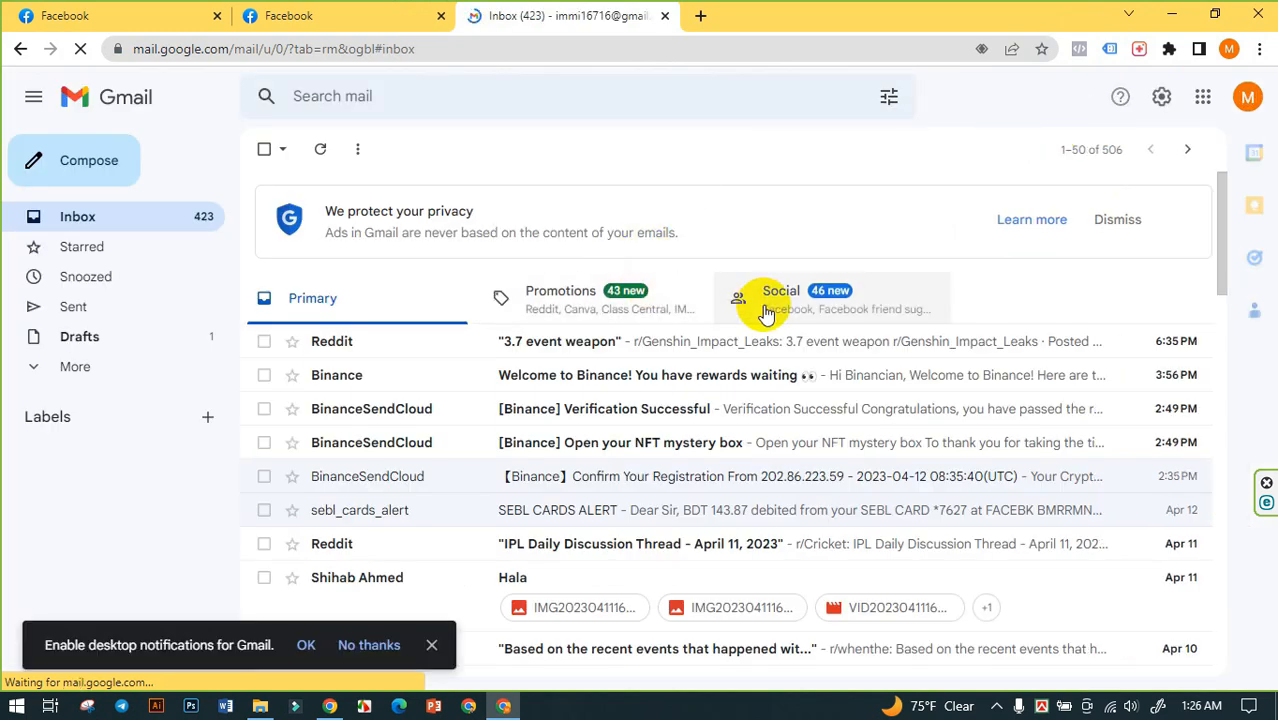
click(777, 300)
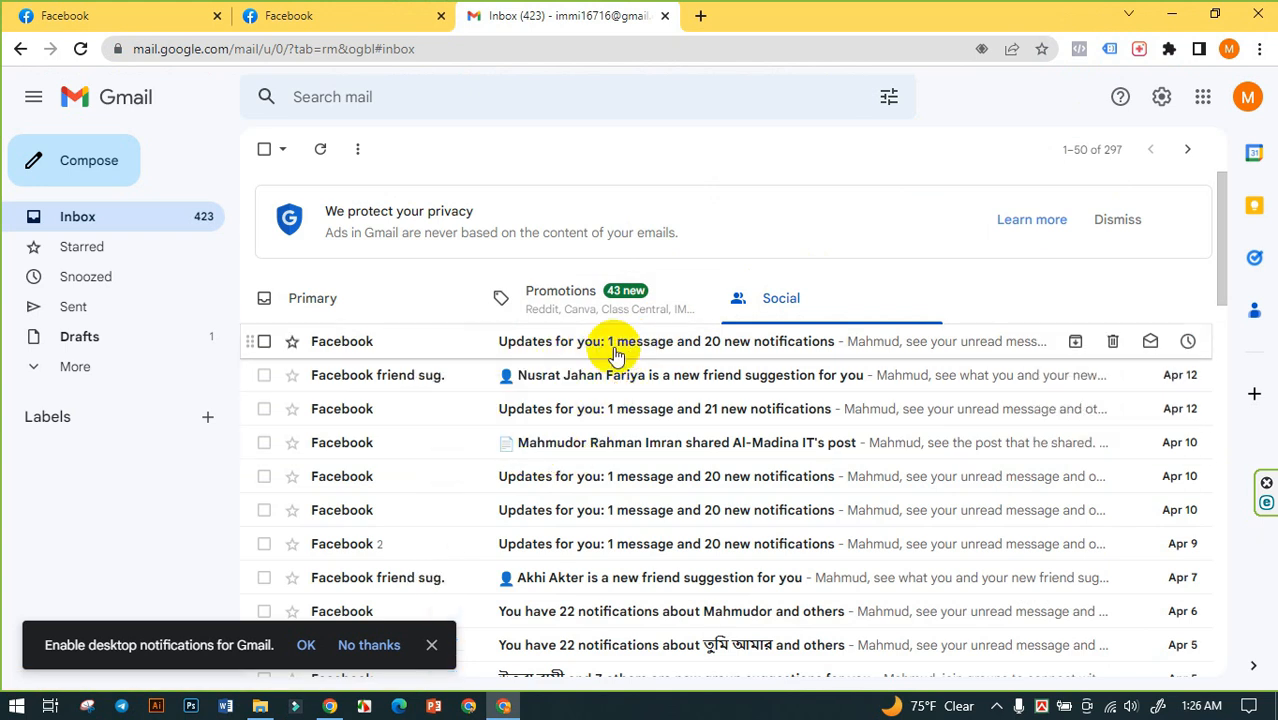
click(310, 299)
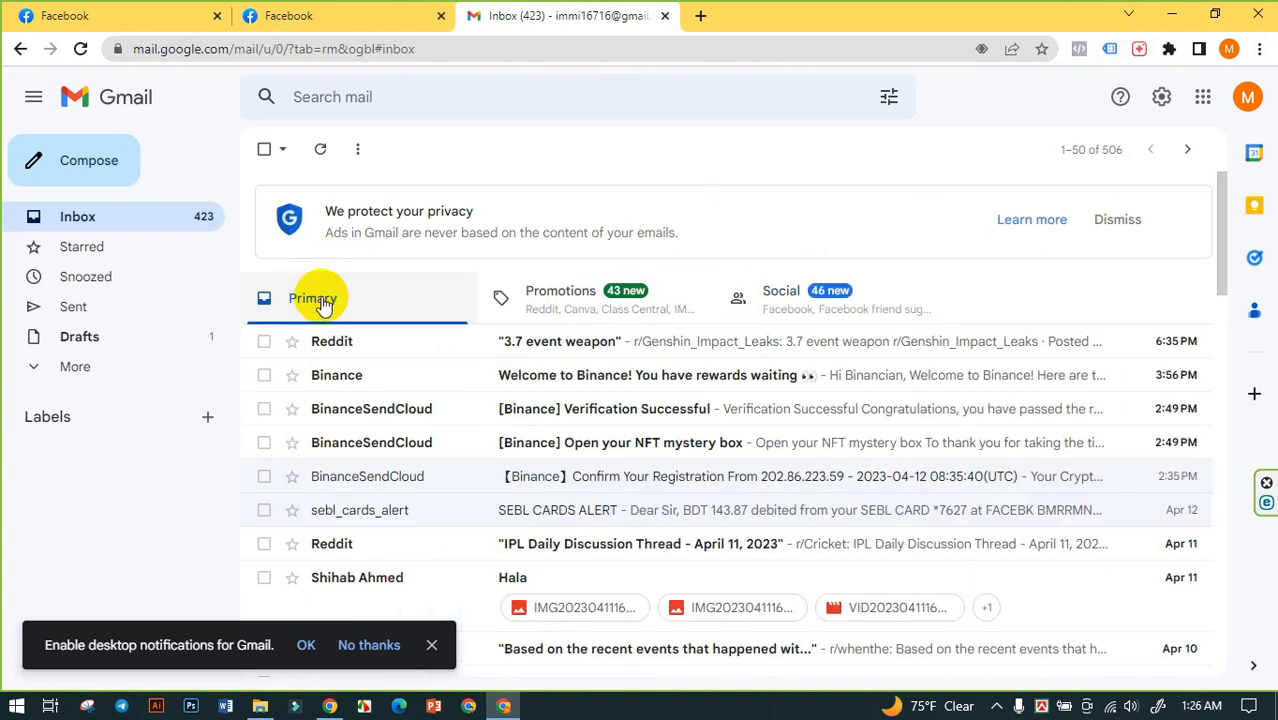
click(764, 302)
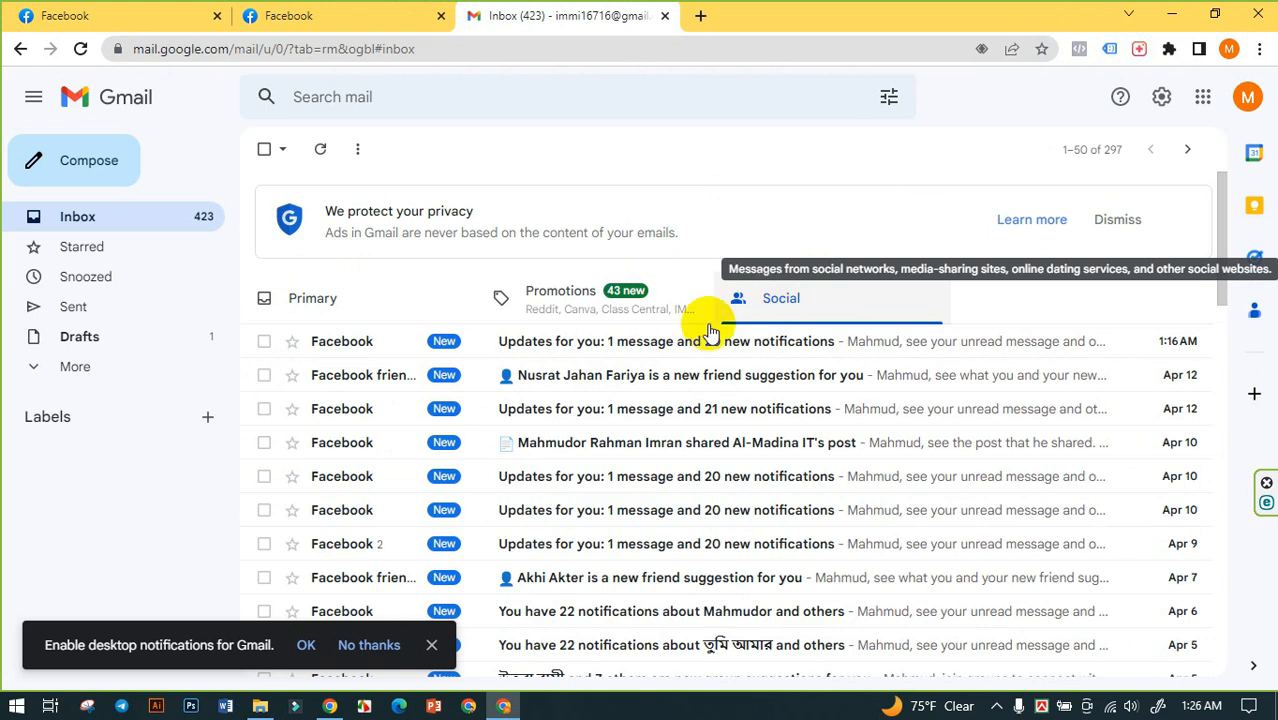
scroll(545, 432, down, 2)
scroll(528, 428, up, 2)
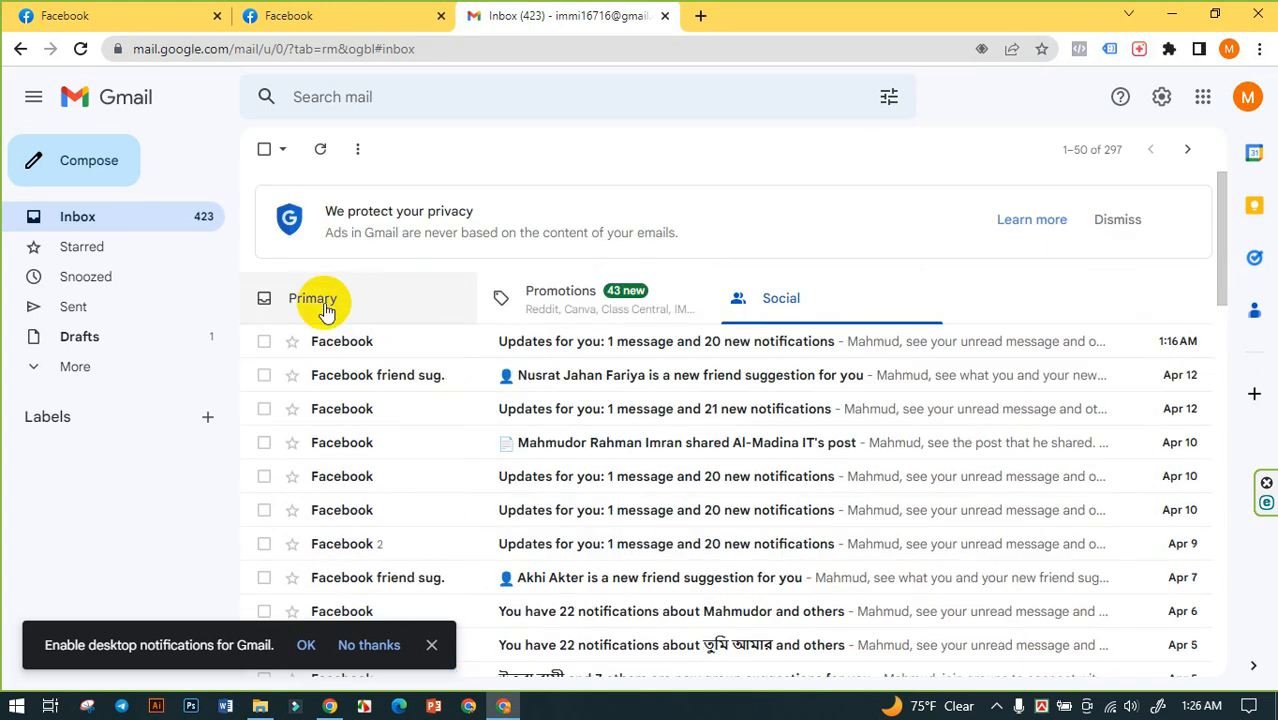
click(322, 299)
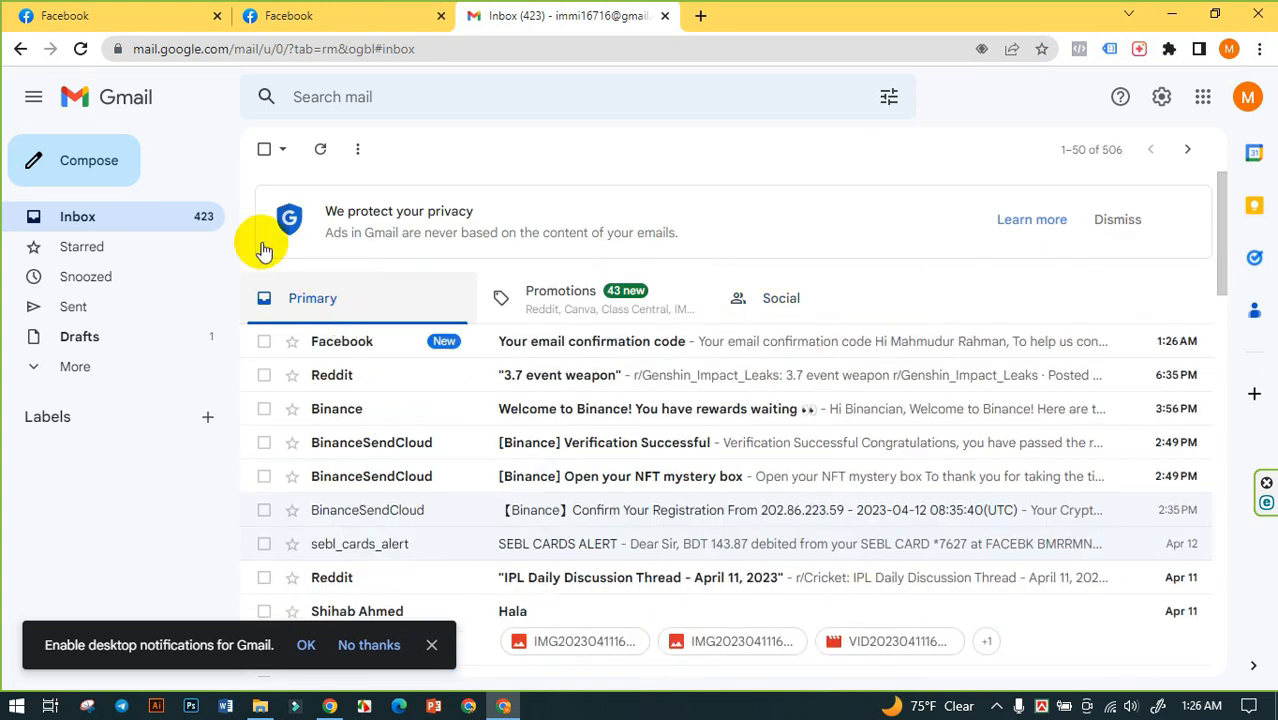
- Open Facebook's confirmation code email and copy the code from it
click(474, 345)
scroll(465, 357, down, 3)
drag(678, 448, 559, 436)
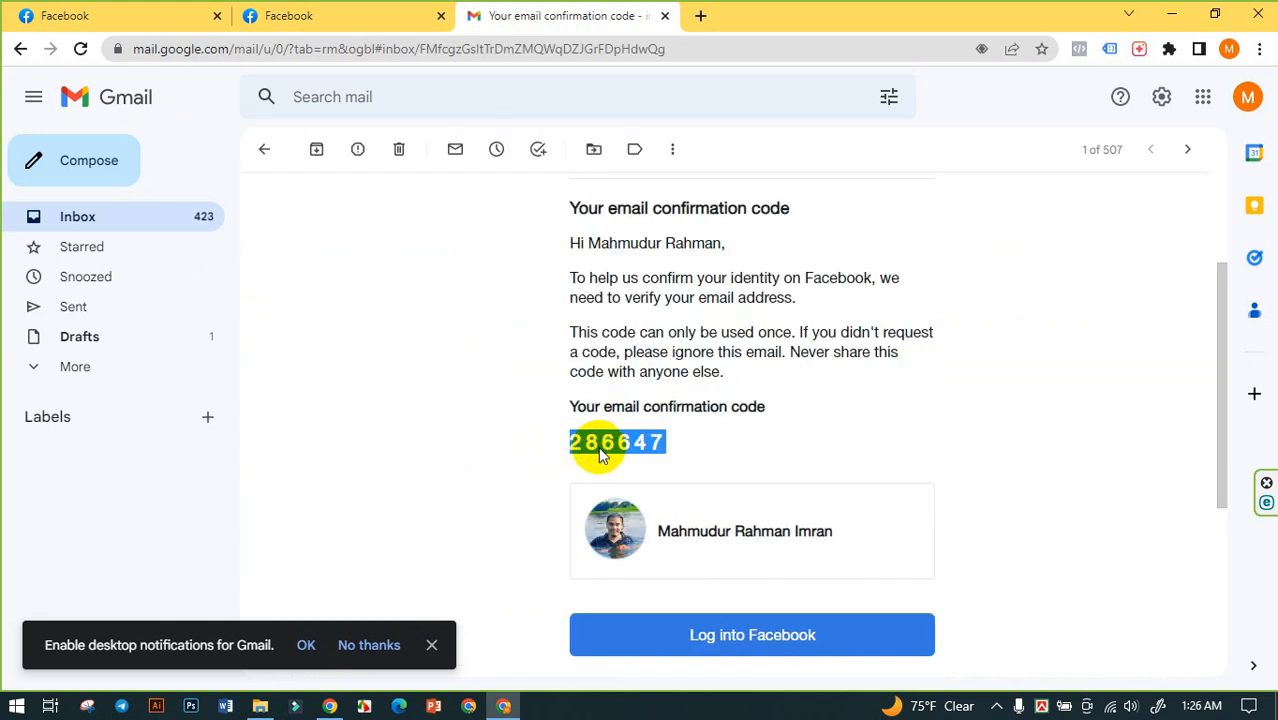
right_click(606, 446)
click(635, 459)
- Return to the Facebook identity check, paste the emailed confirmation code into the 6-digit code field and submit it
click(370, 15)
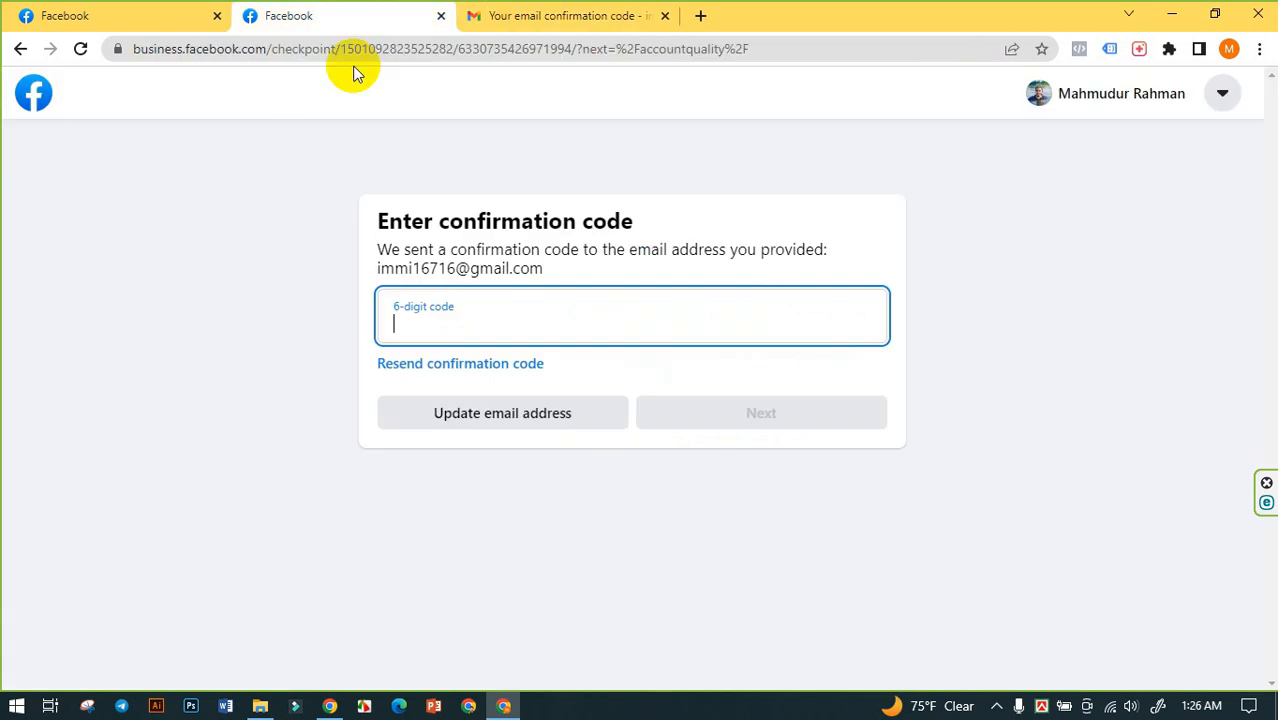
right_click(470, 326)
click(517, 472)
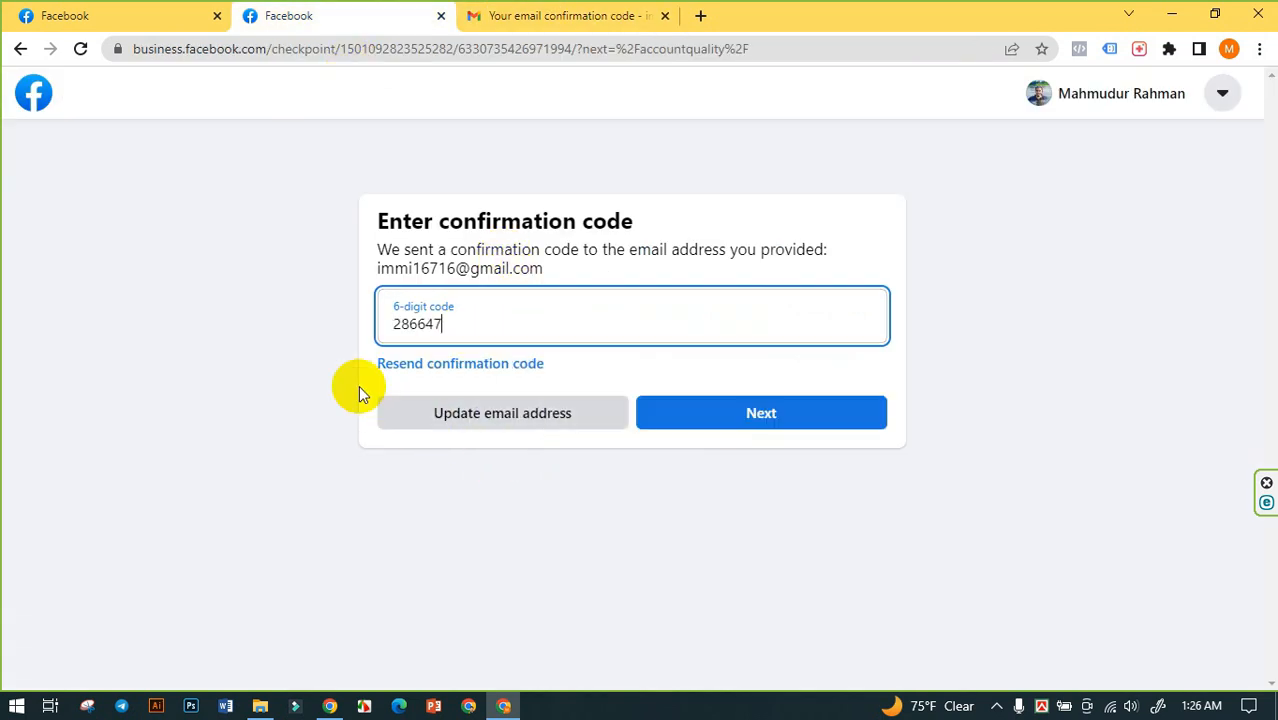
click(788, 416)
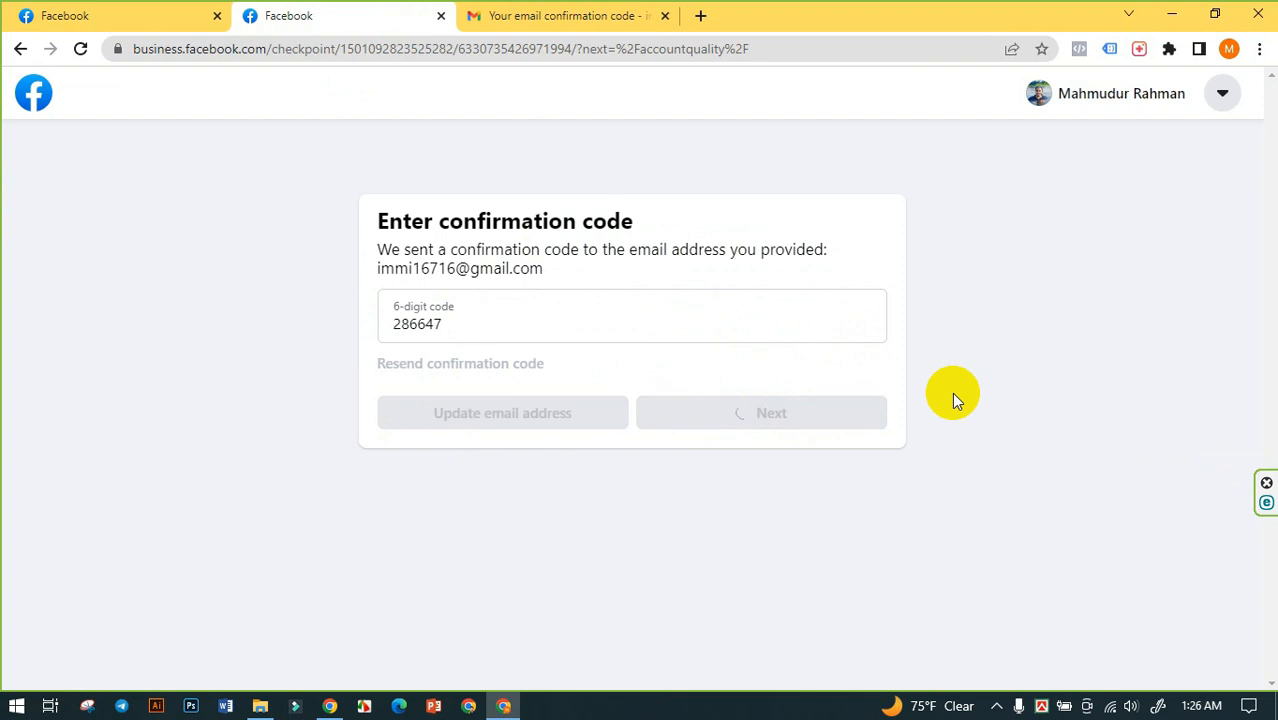
- Read the Upload your ID instructions, noting the accepted document types such as driving licence, passport or other official identification
scroll(598, 272, down, 1)
scroll(598, 272, down, 1)
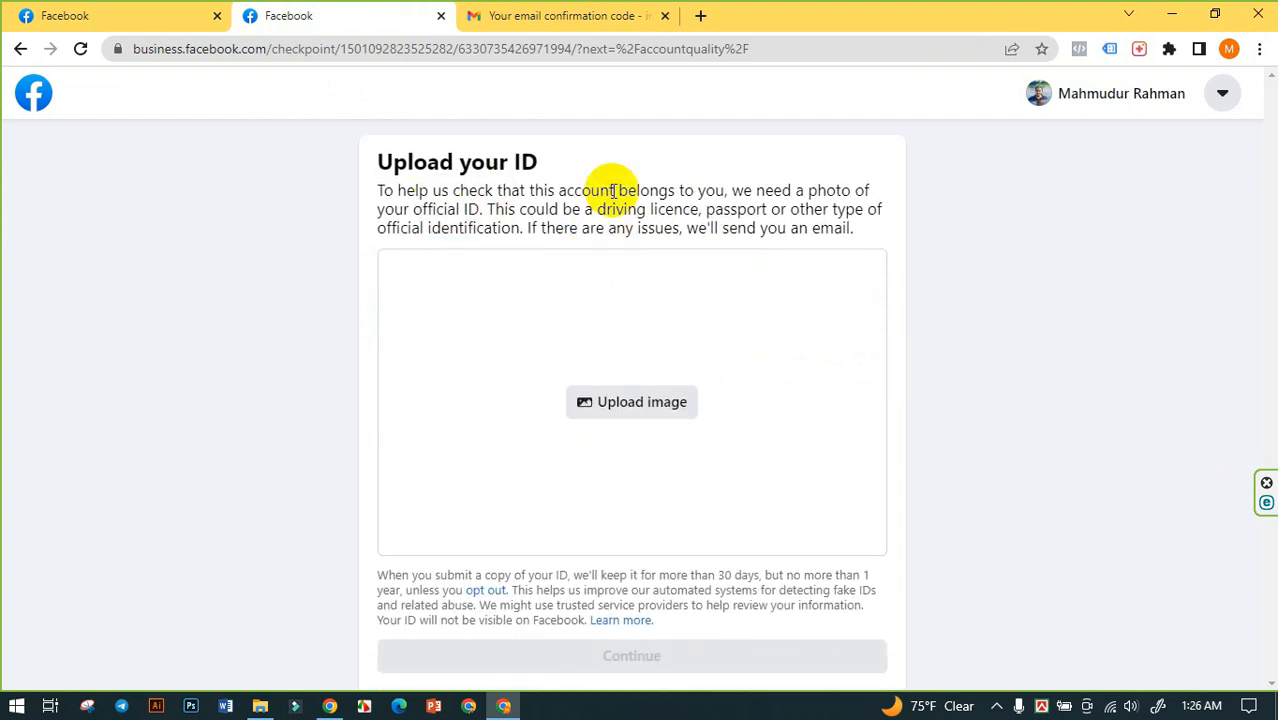
drag(595, 209, 776, 211)
click(706, 206)
click(748, 212)
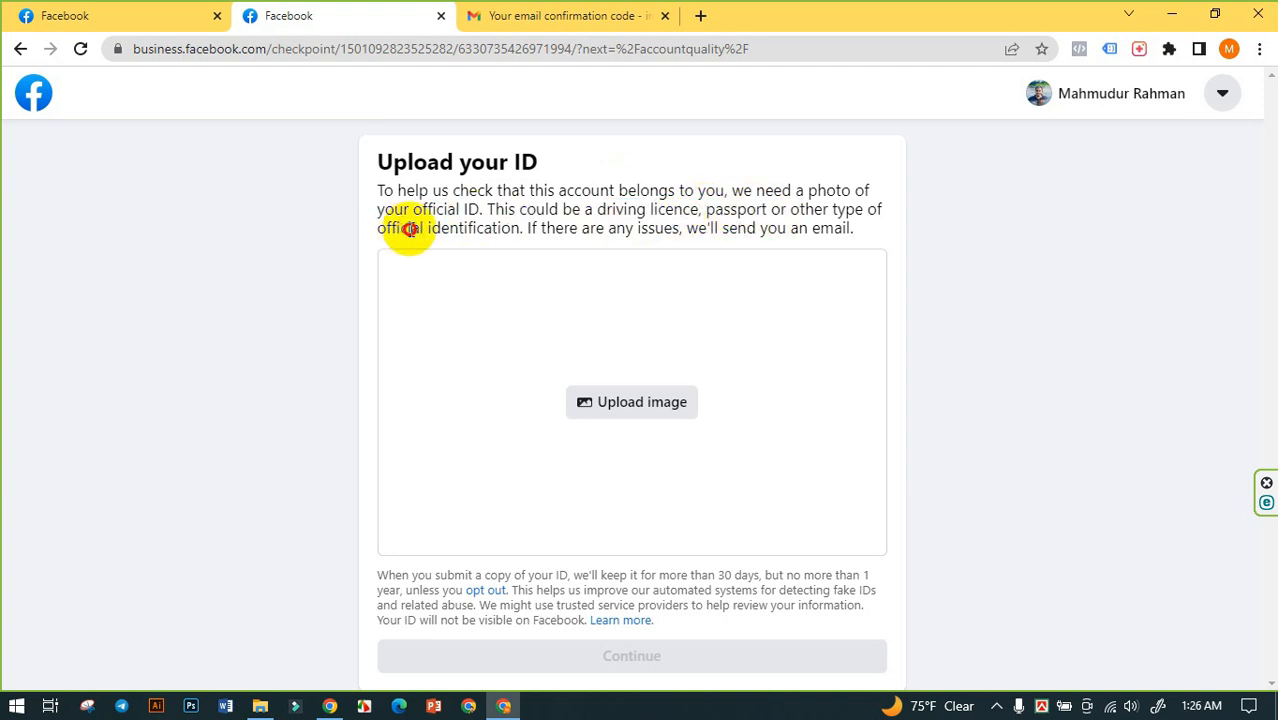
drag(396, 228, 522, 228)
click(480, 215)
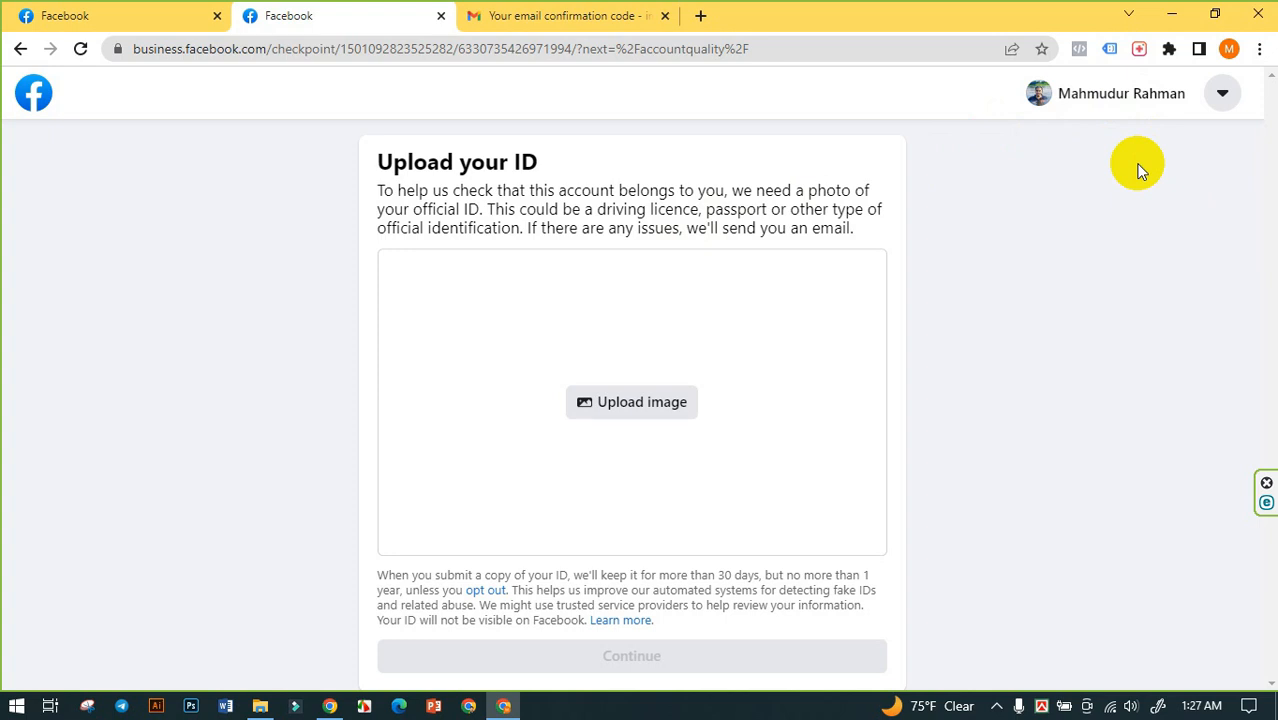
- Upload the account holder's national ID card image from the Personal > NID folder on the All Document (D:) drive
click(631, 410)
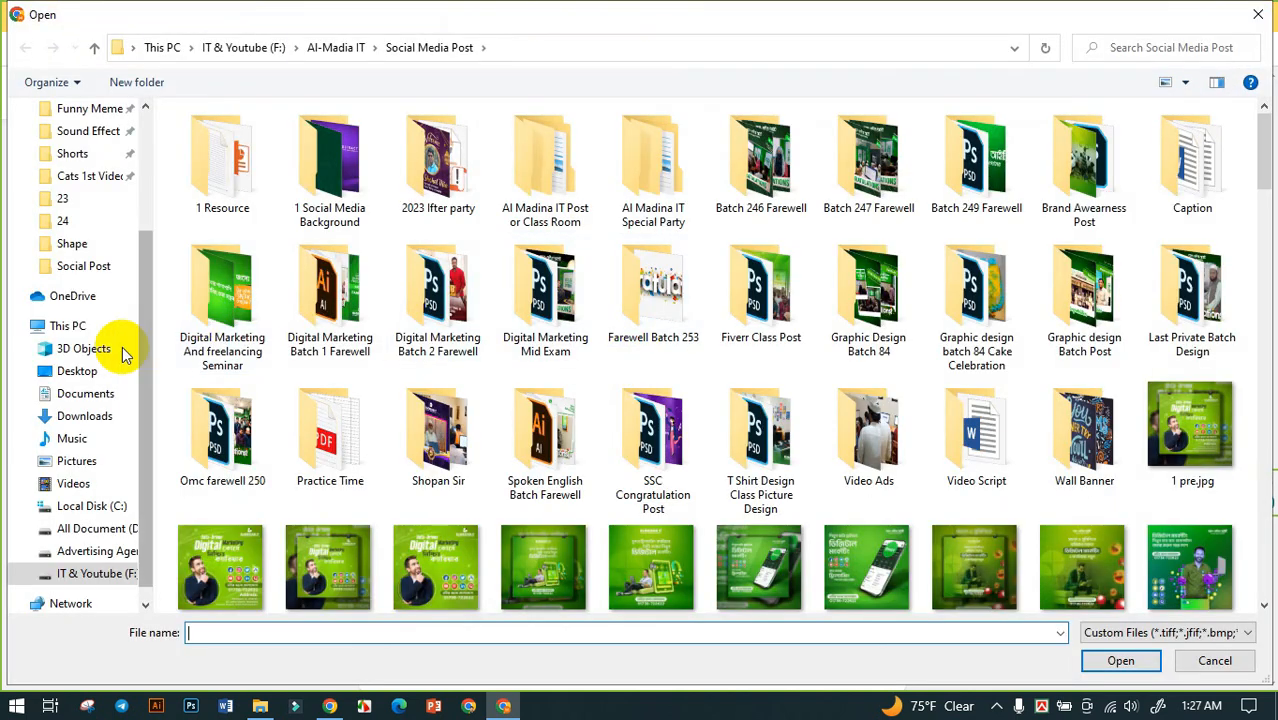
click(97, 528)
double_click(214, 334)
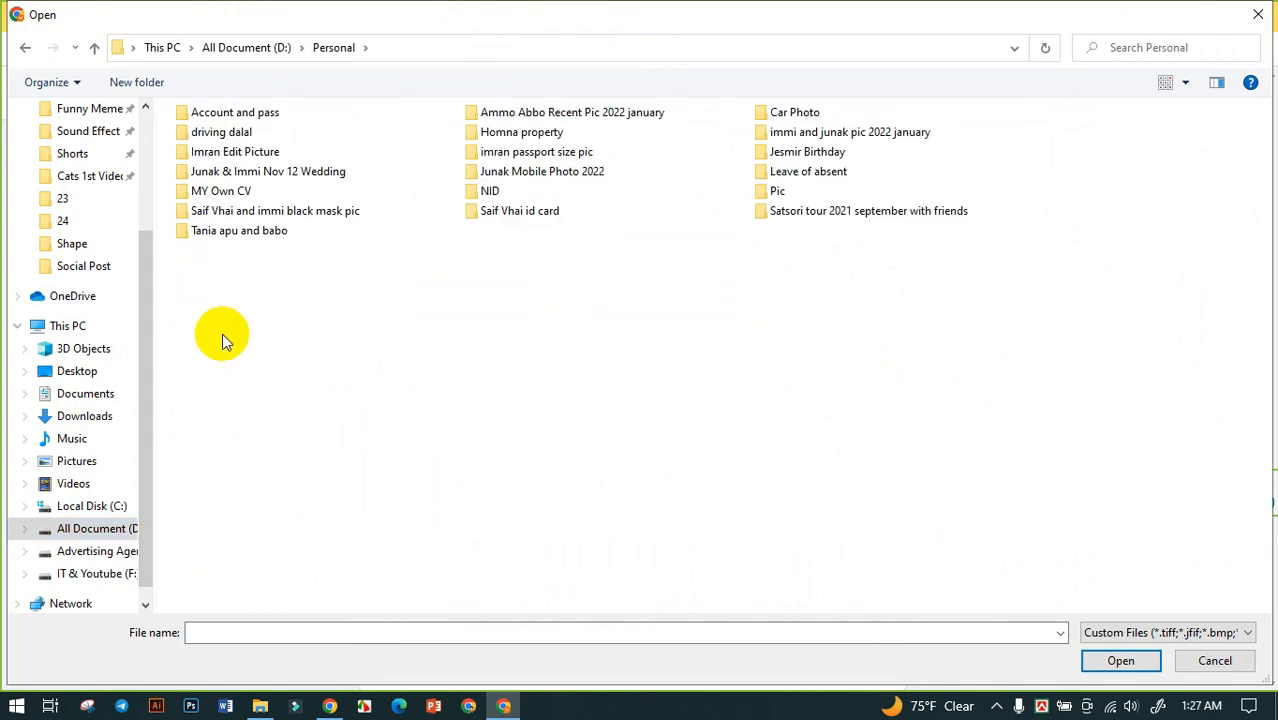
double_click(487, 191)
click(522, 170)
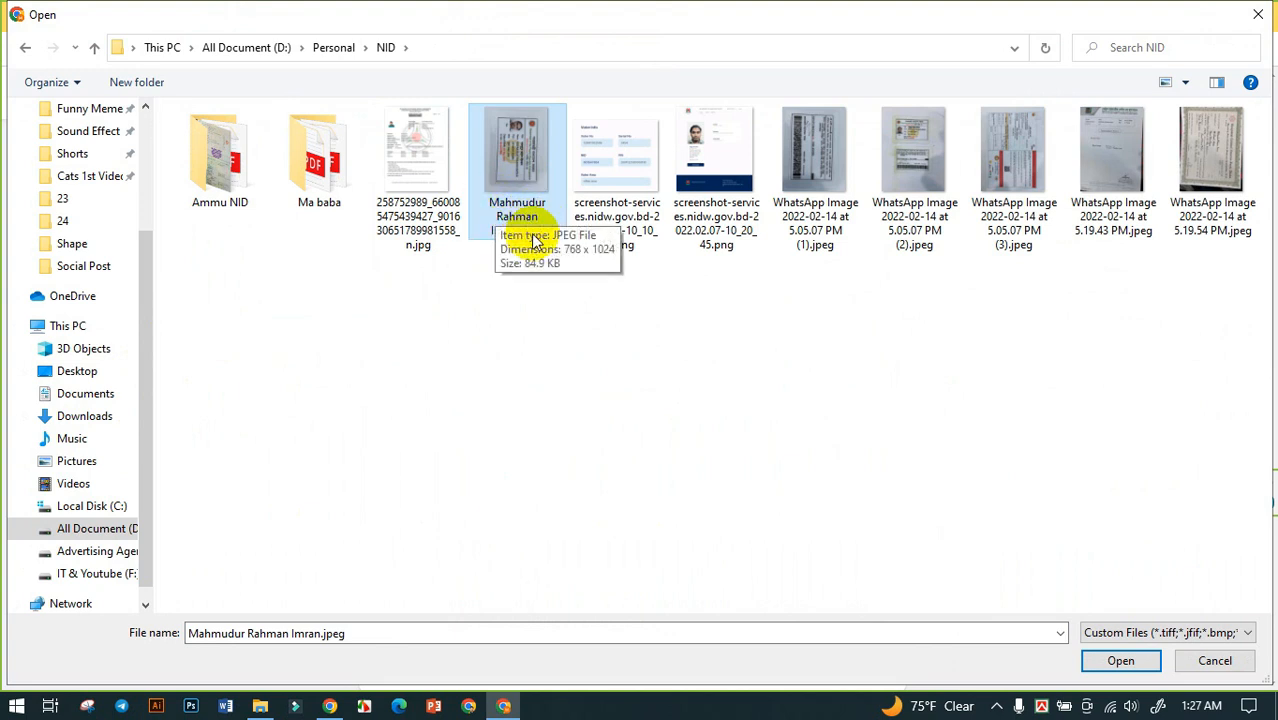
click(1109, 659)
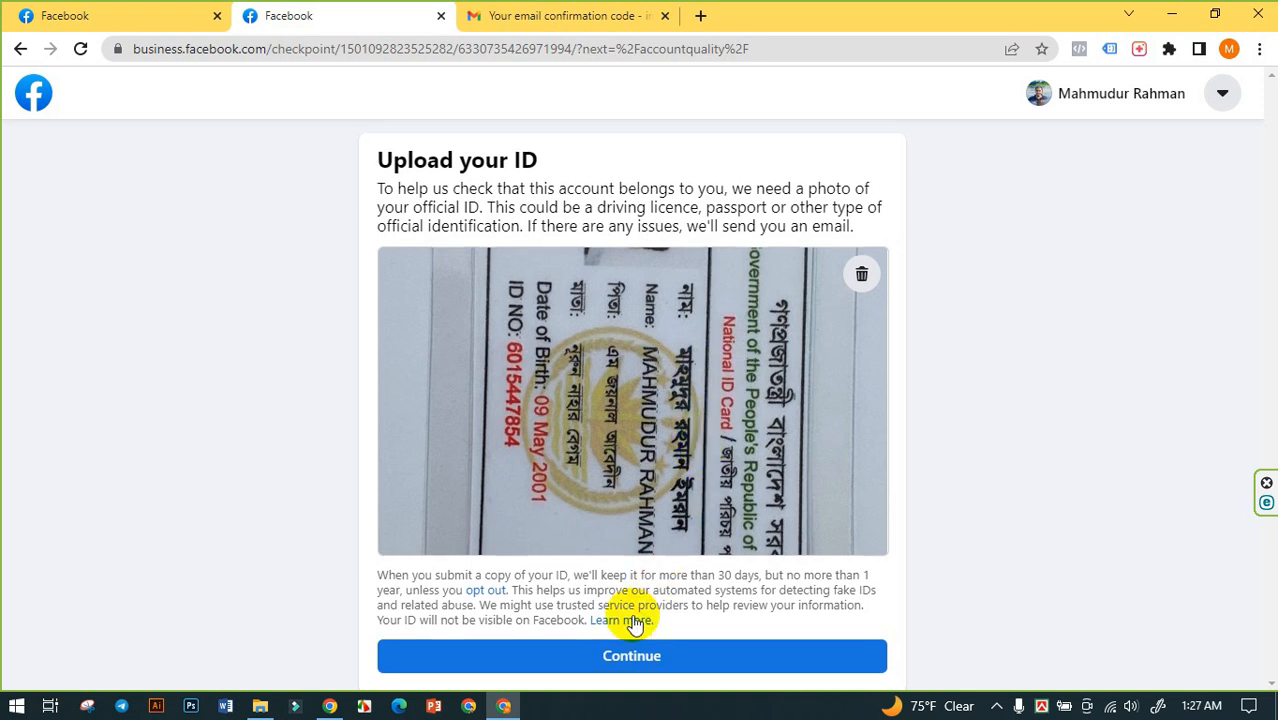
- Submit the uploaded ID, close the review request confirmation, and dismiss the Updated Account Overview introduction in Account Quality
click(615, 658)
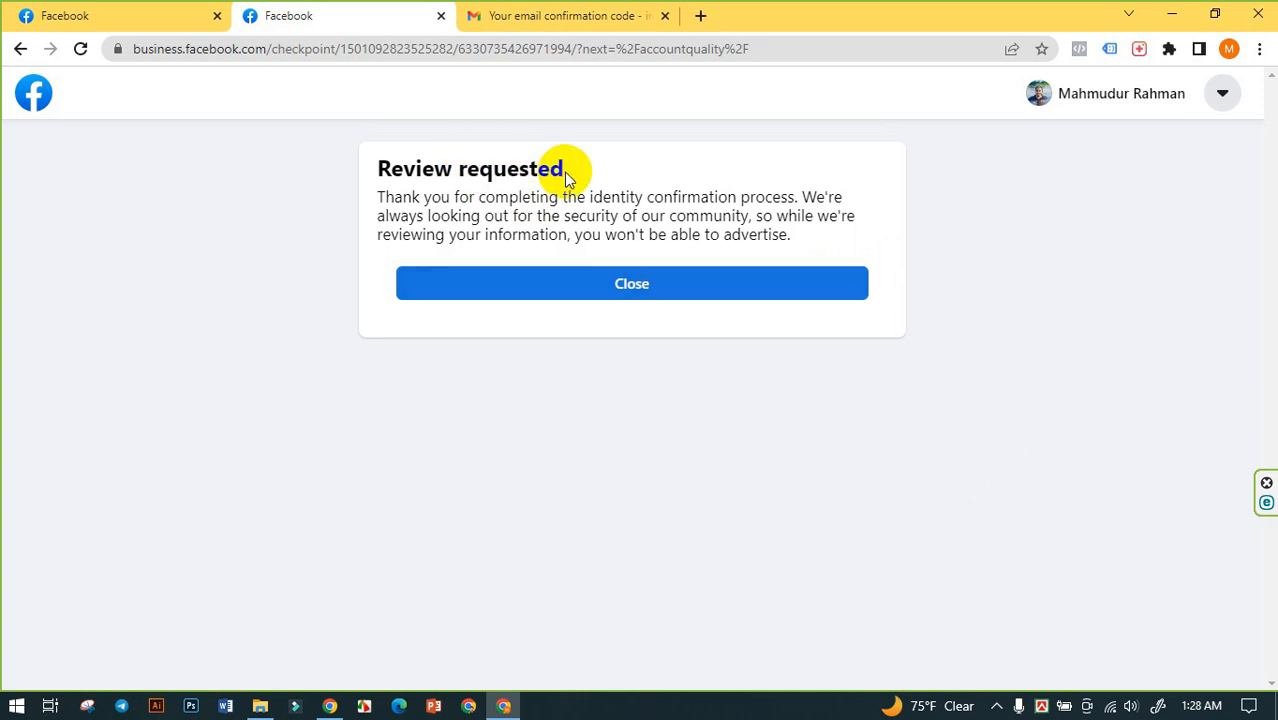
drag(383, 172, 563, 170)
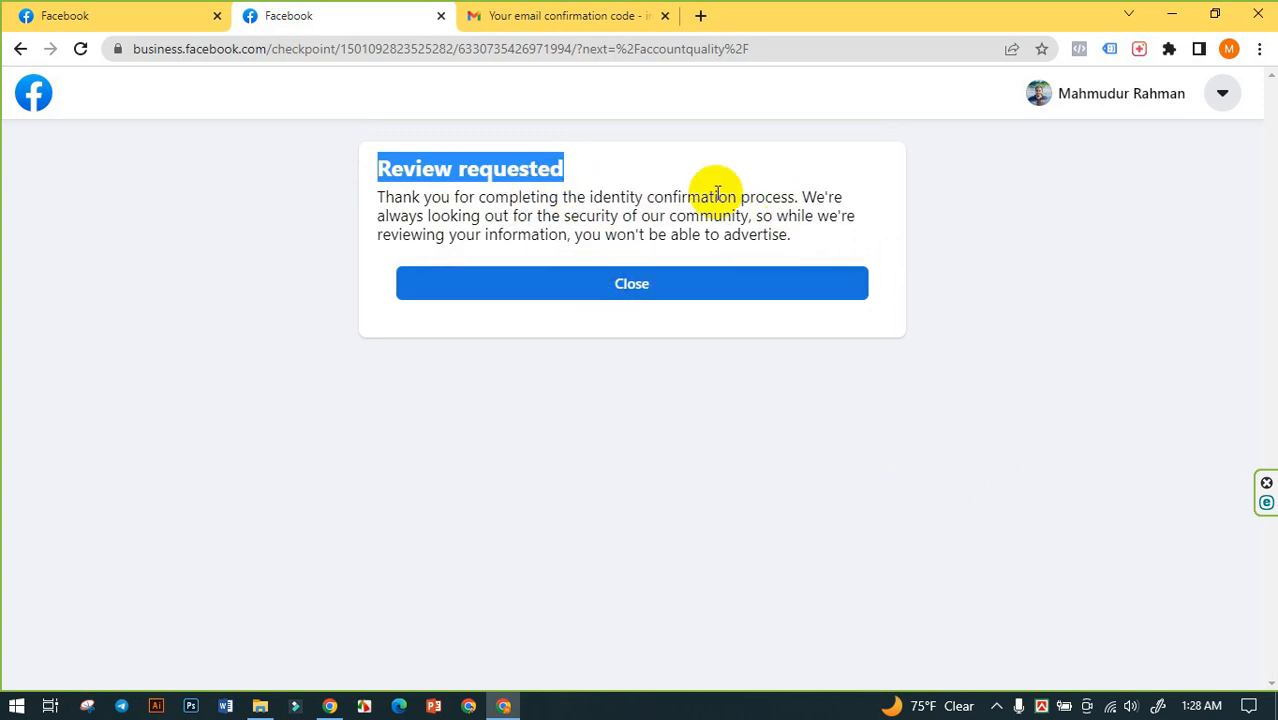
click(629, 288)
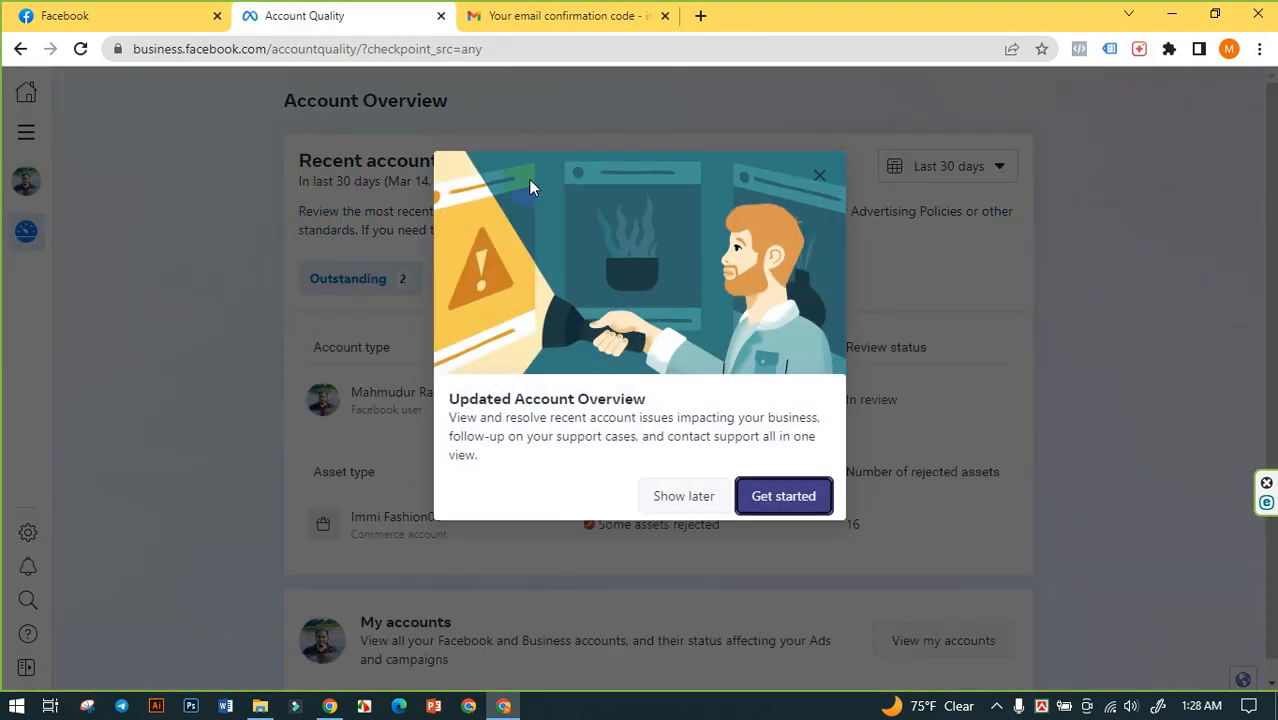
click(818, 177)
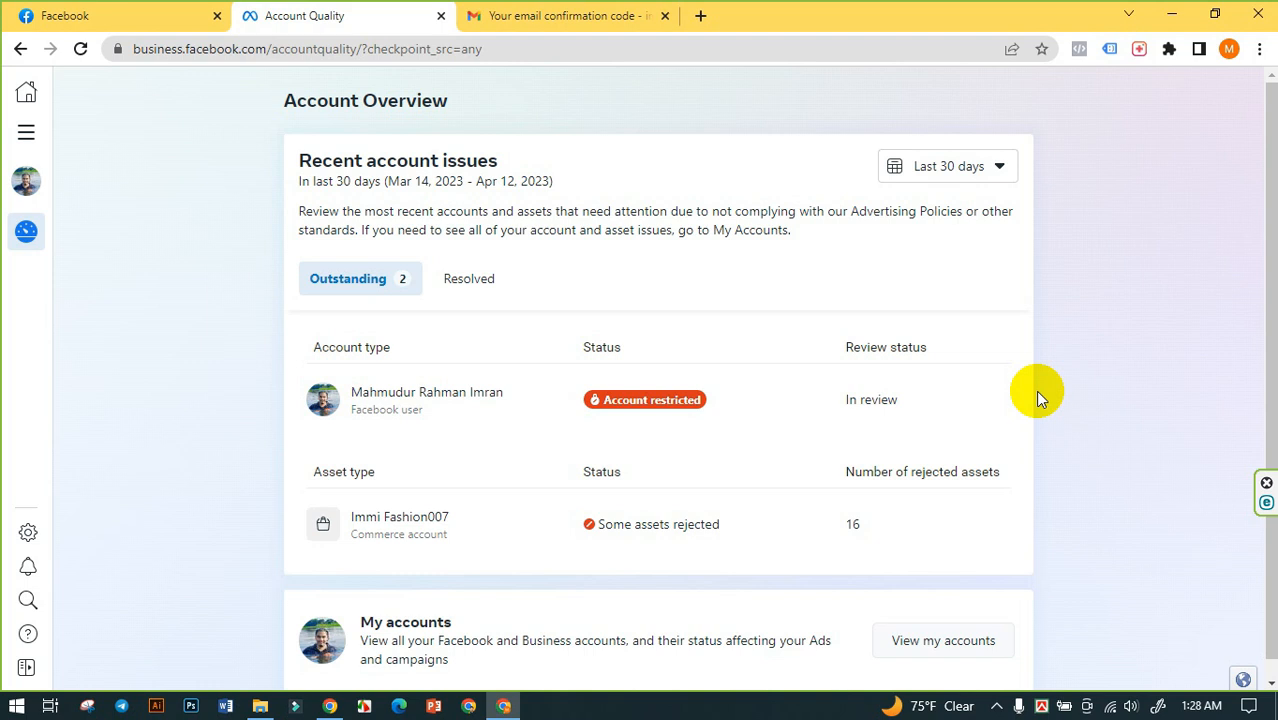
- Reload the Account Overview, dismiss its introduction, and check the account's review status under both Resolved and Outstanding issues
scroll(1035, 390, down, 1)
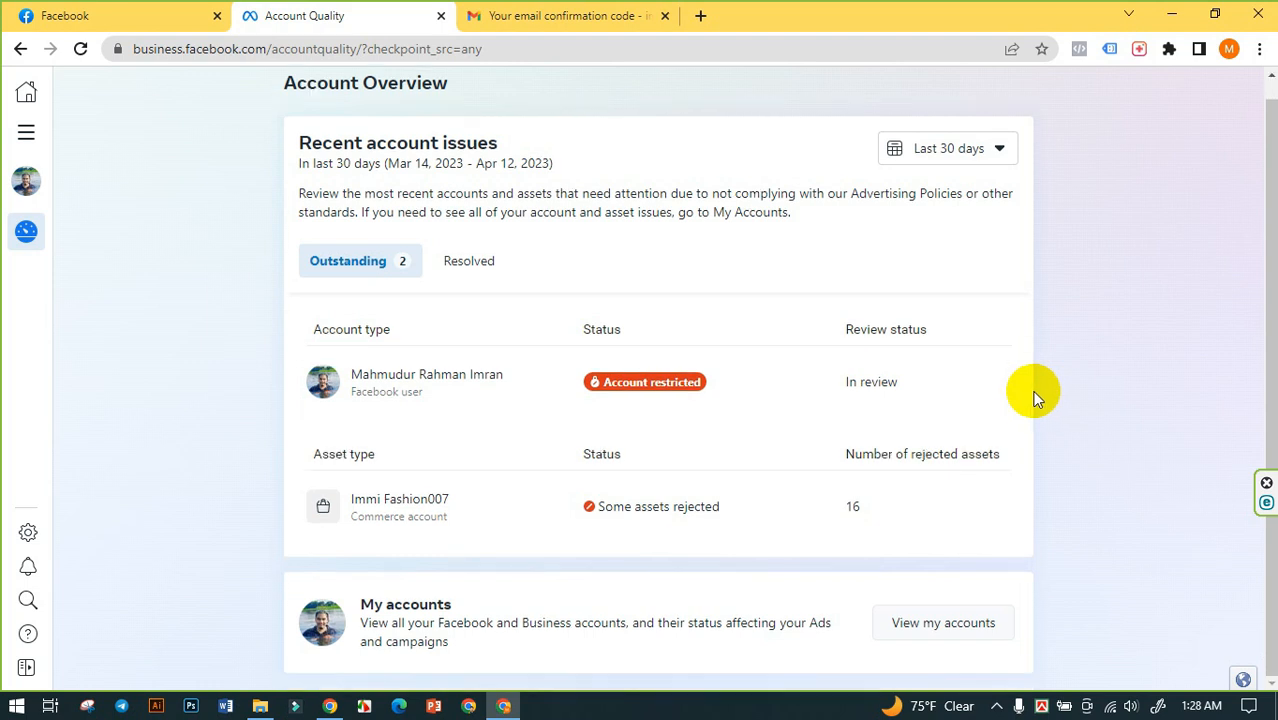
click(81, 48)
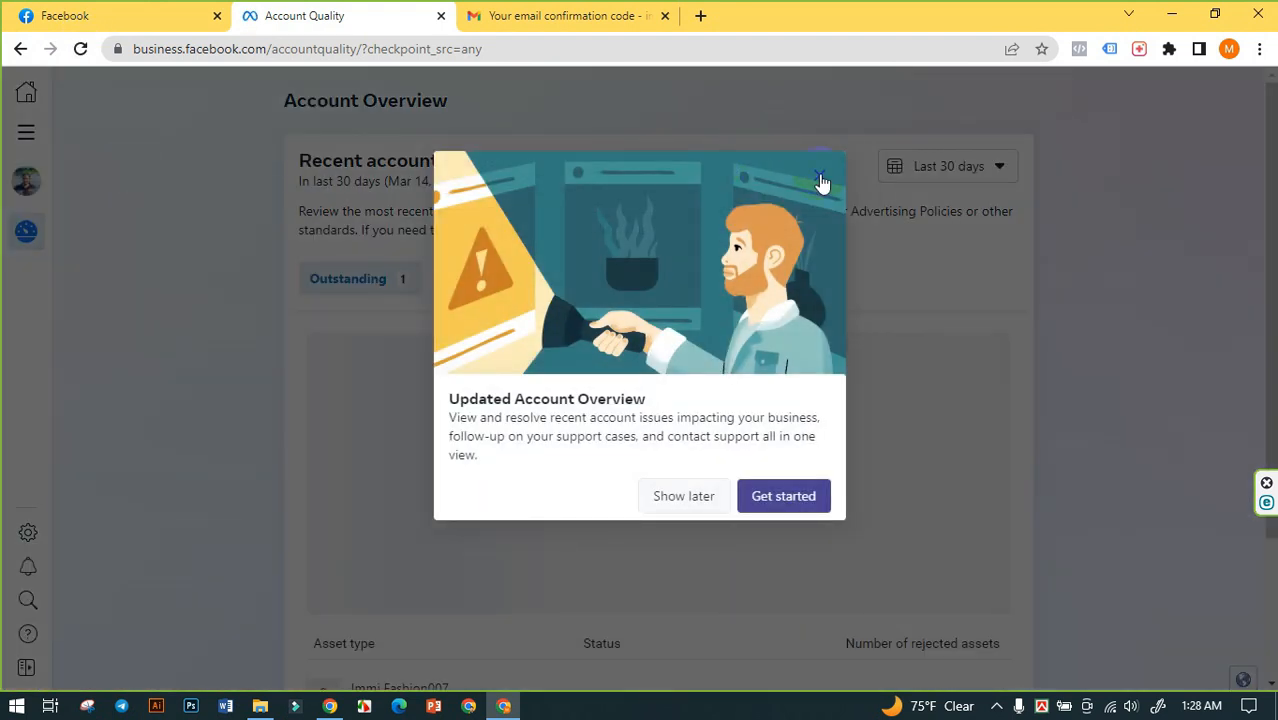
click(820, 180)
scroll(302, 306, down, 1)
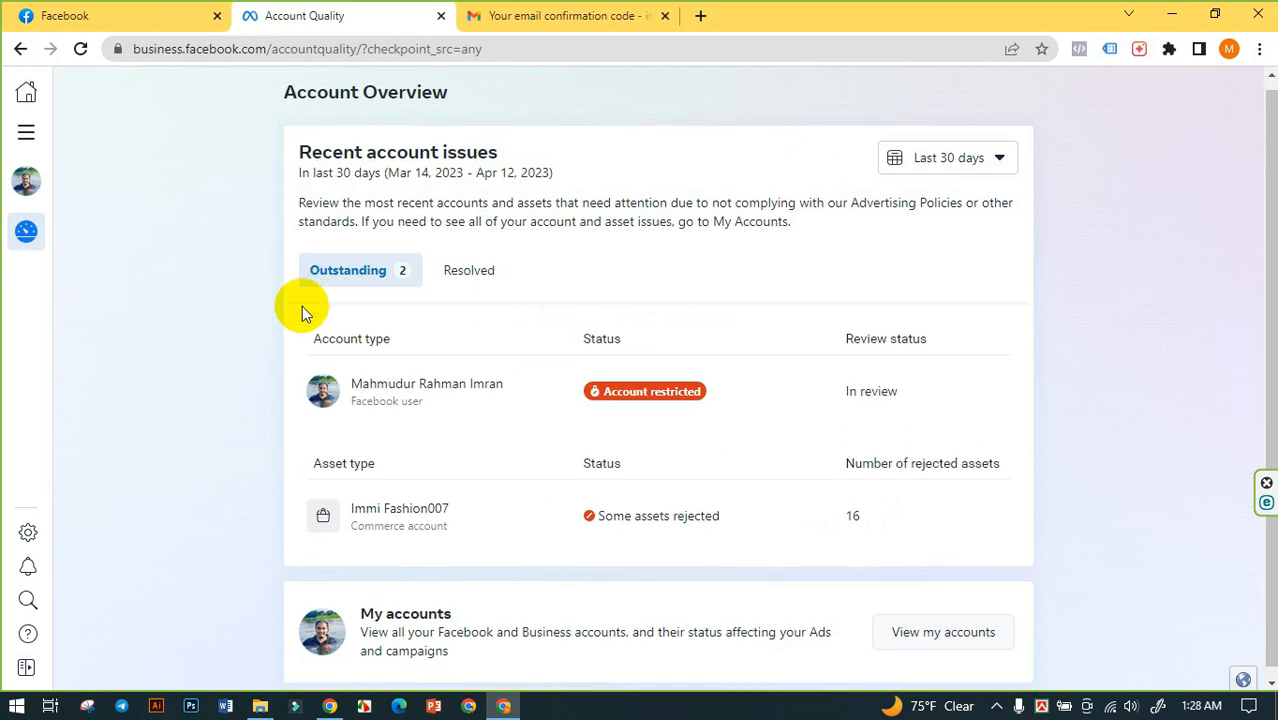
click(466, 264)
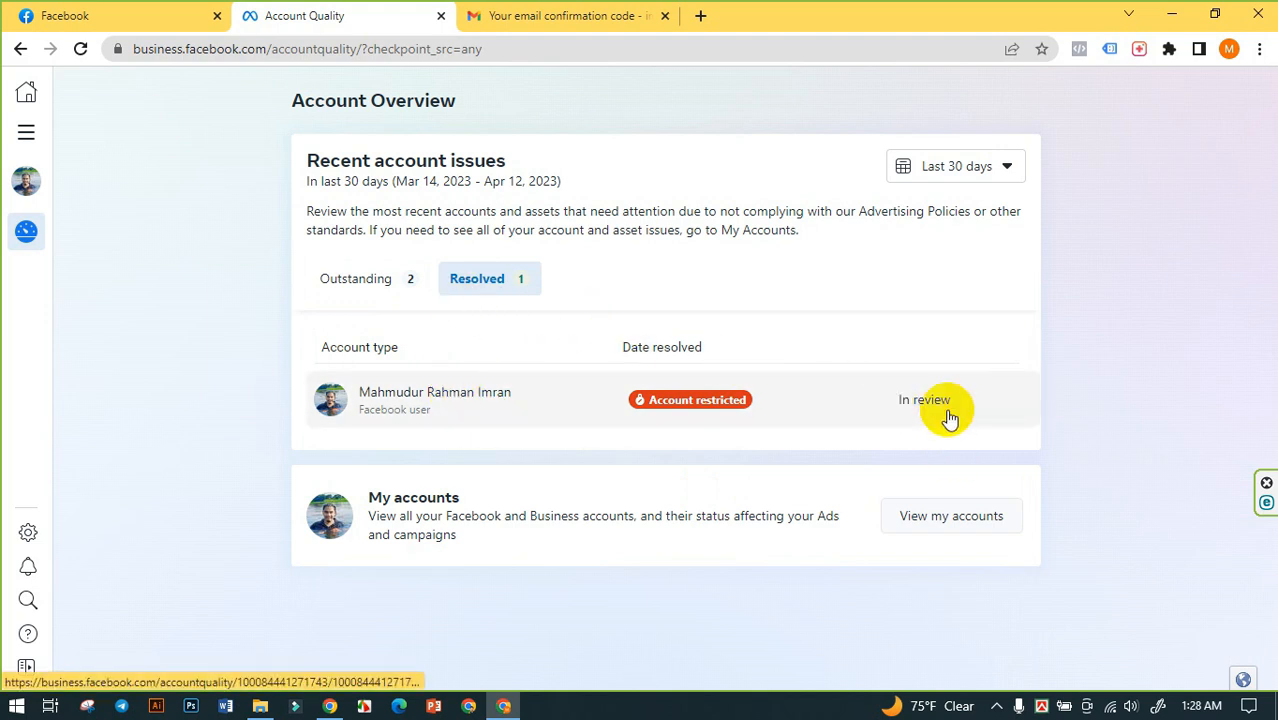
click(372, 287)
scroll(239, 294, down, 1)
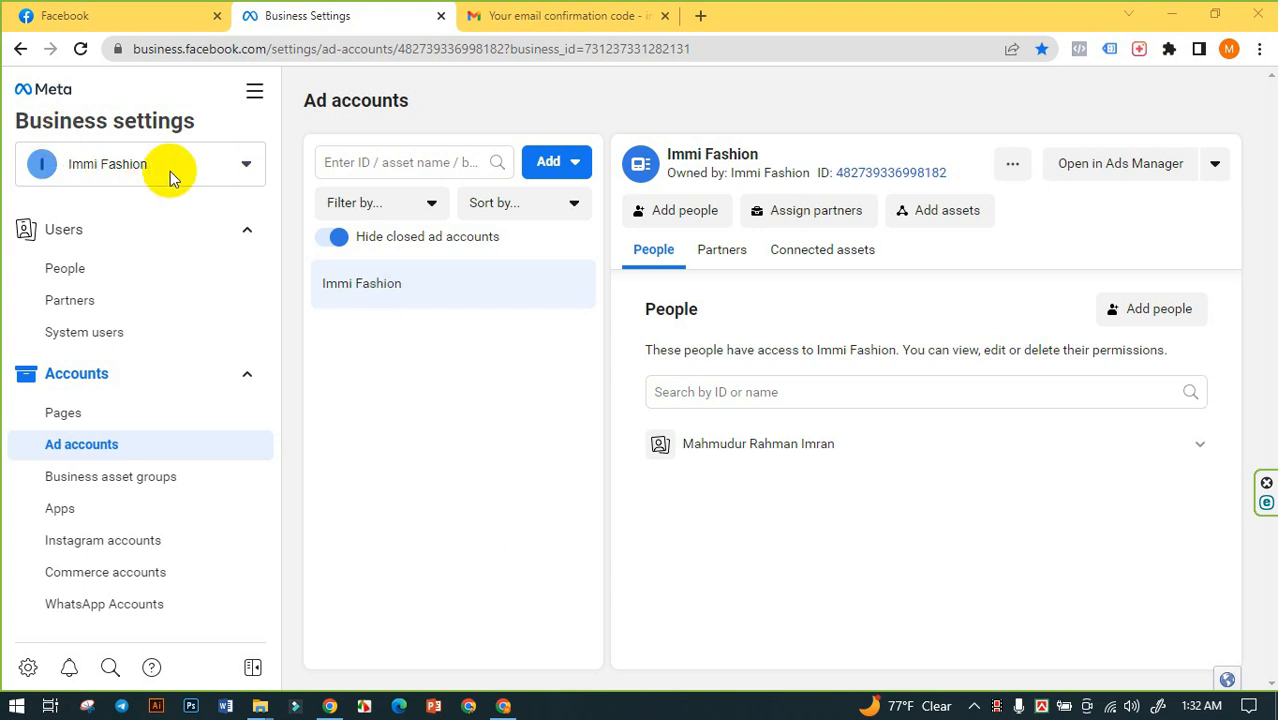
- Reload the Immi Fashion business settings, view its ad account in Ads Manager, and close Ads Manager again
click(81, 49)
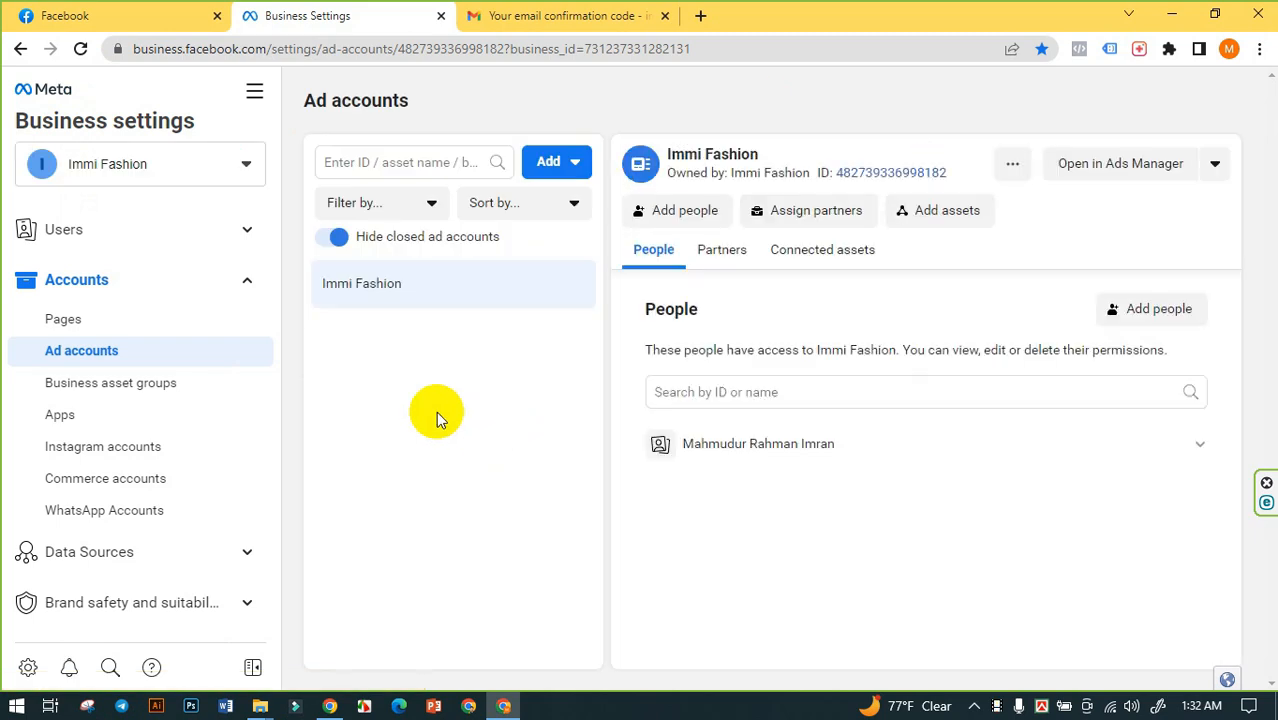
click(1122, 172)
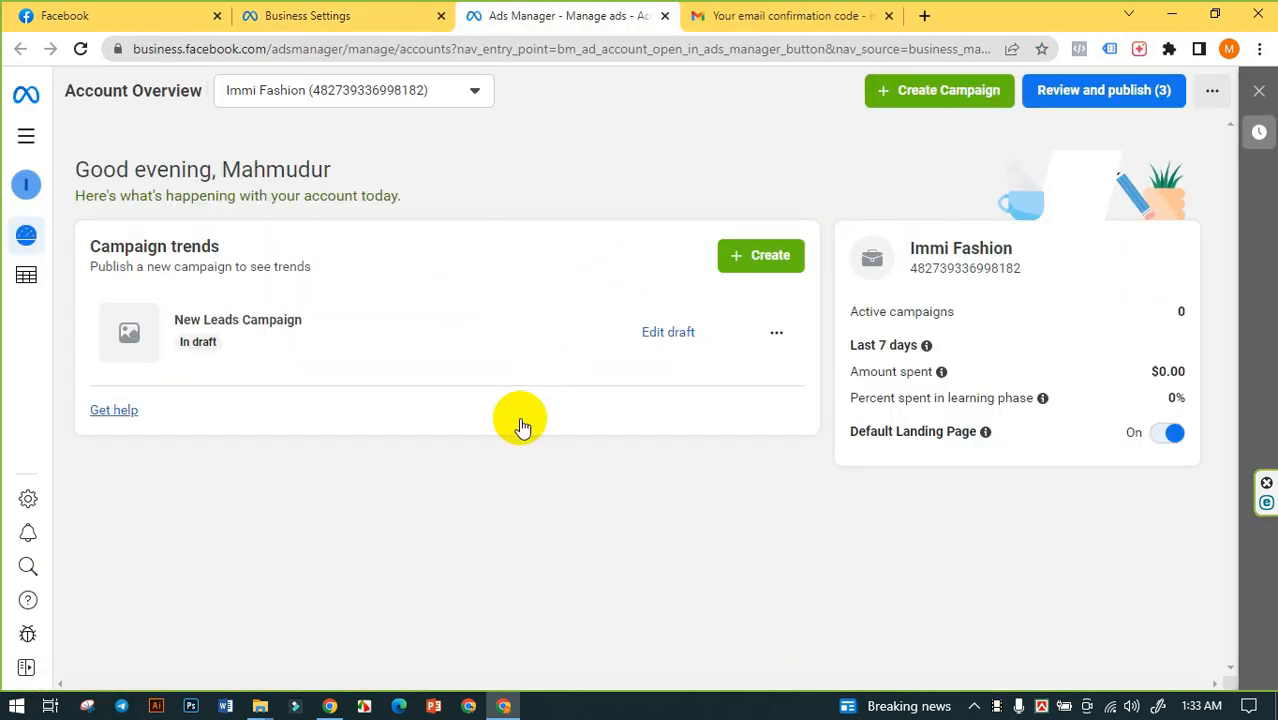
click(666, 17)
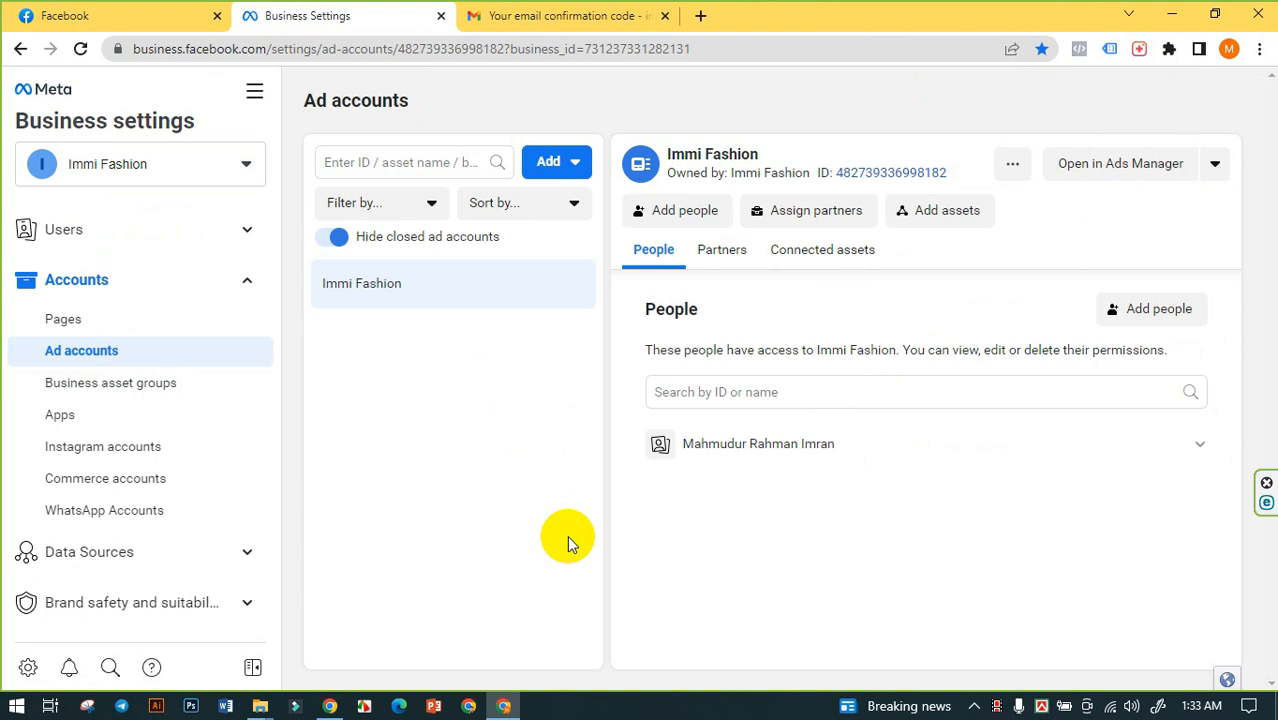
- Return to Facebook's home page and view the account holder's own profile
click(40, 16)
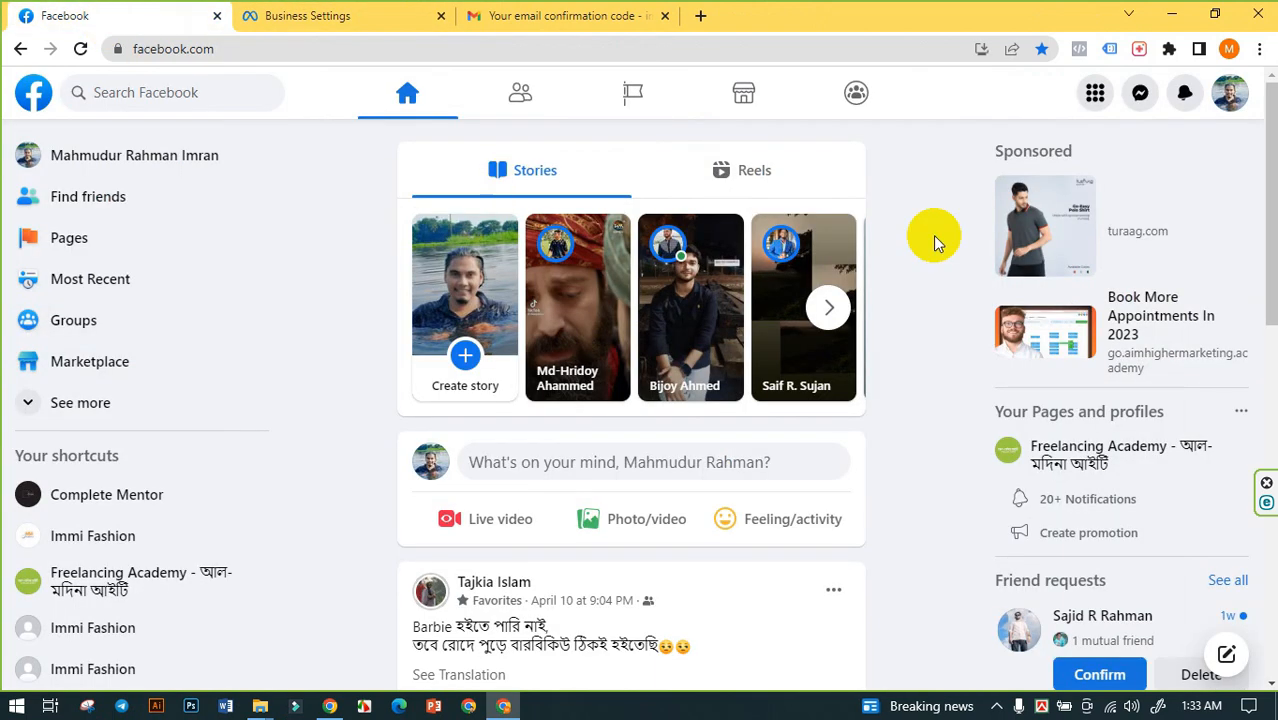
click(1218, 100)
click(996, 162)
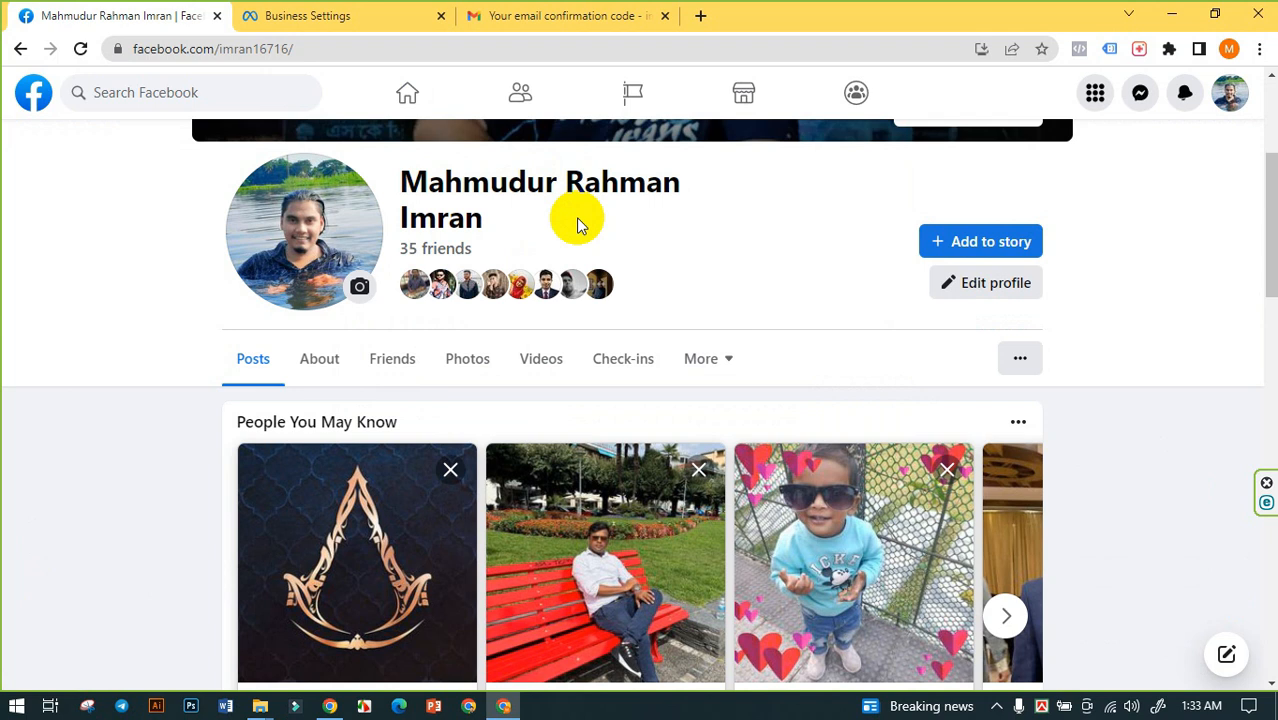
- Return to Business settings and switch from Immi Fashion to the Complete Mentor business account
click(340, 14)
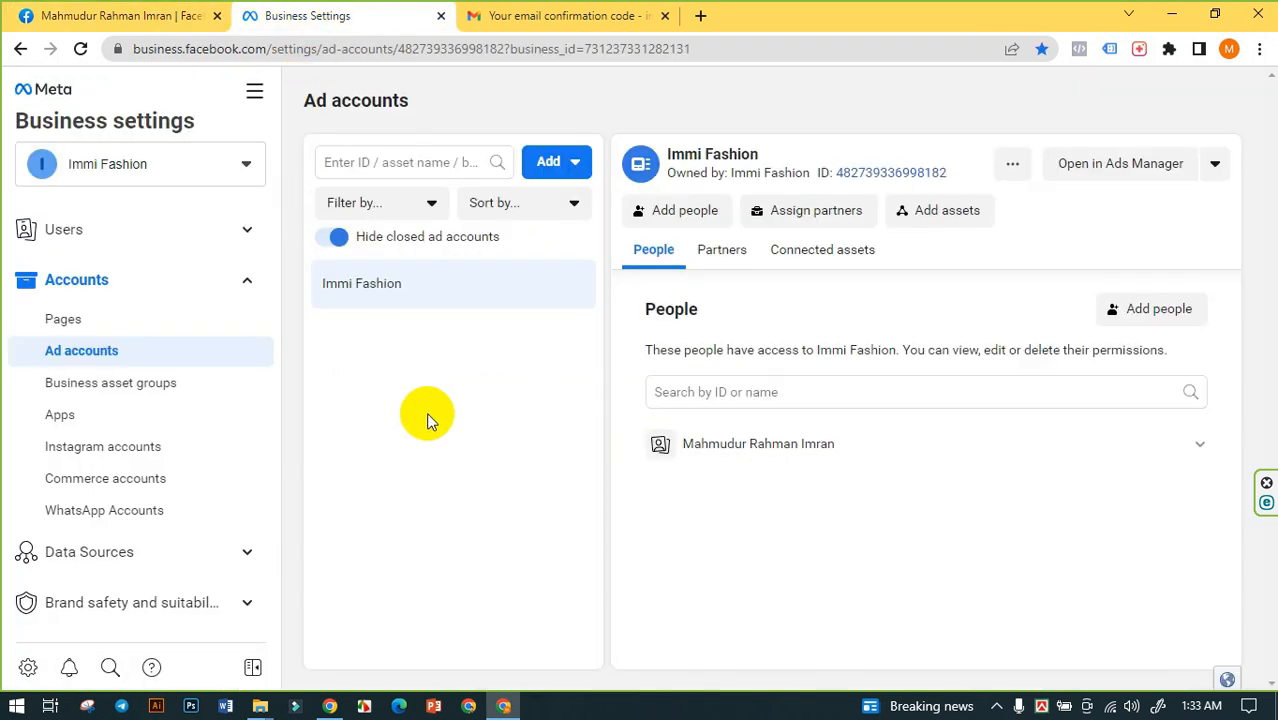
click(224, 170)
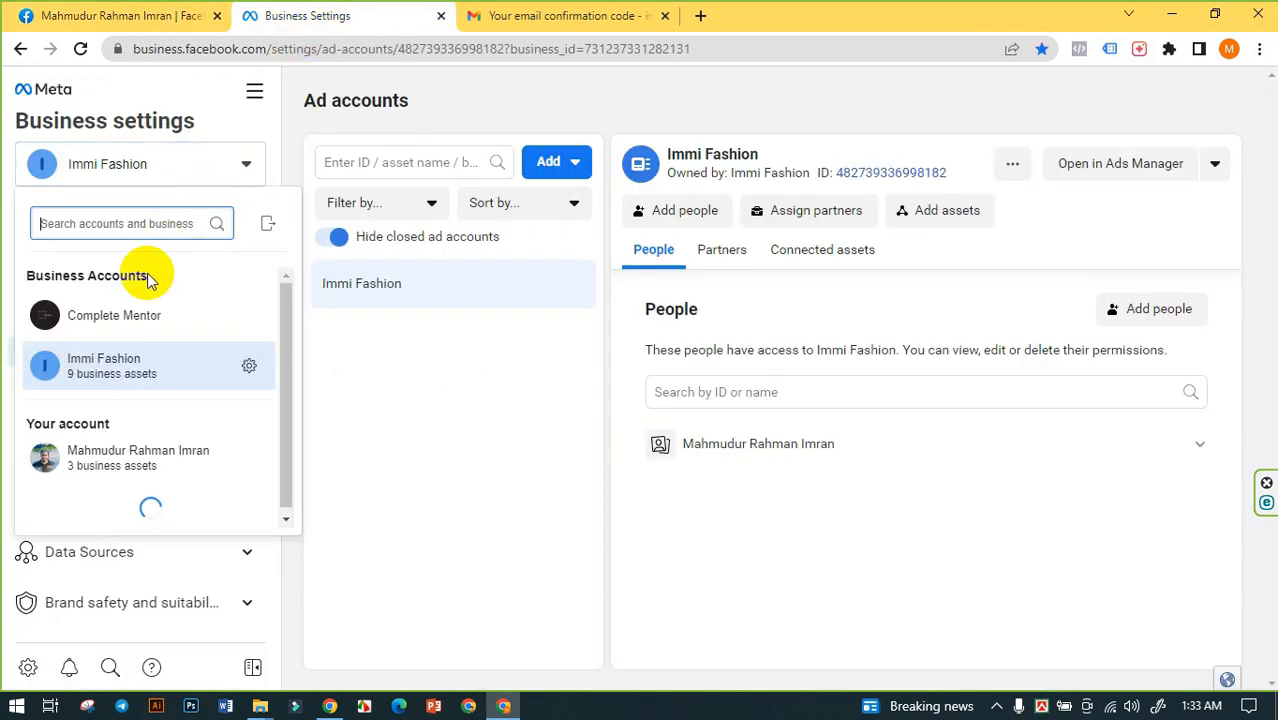
click(98, 318)
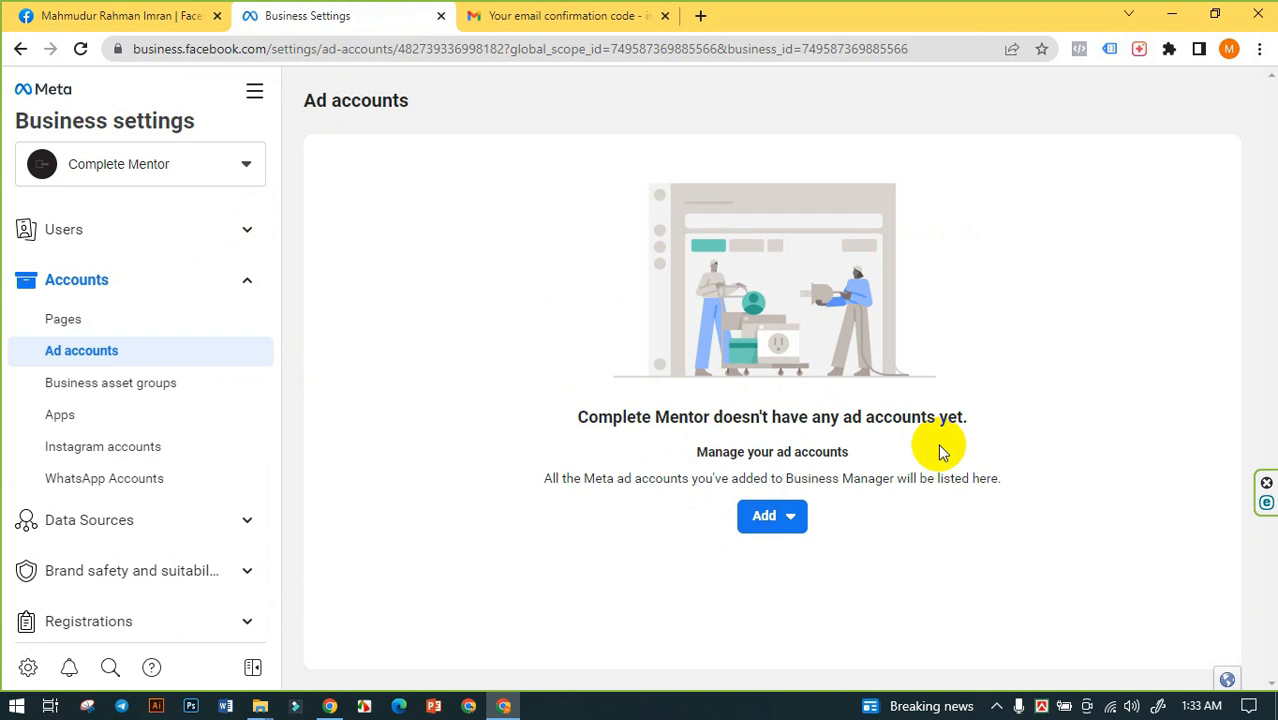
- Look through Complete Mentor's People, Partners and Ad accounts pages in the business settings
click(142, 243)
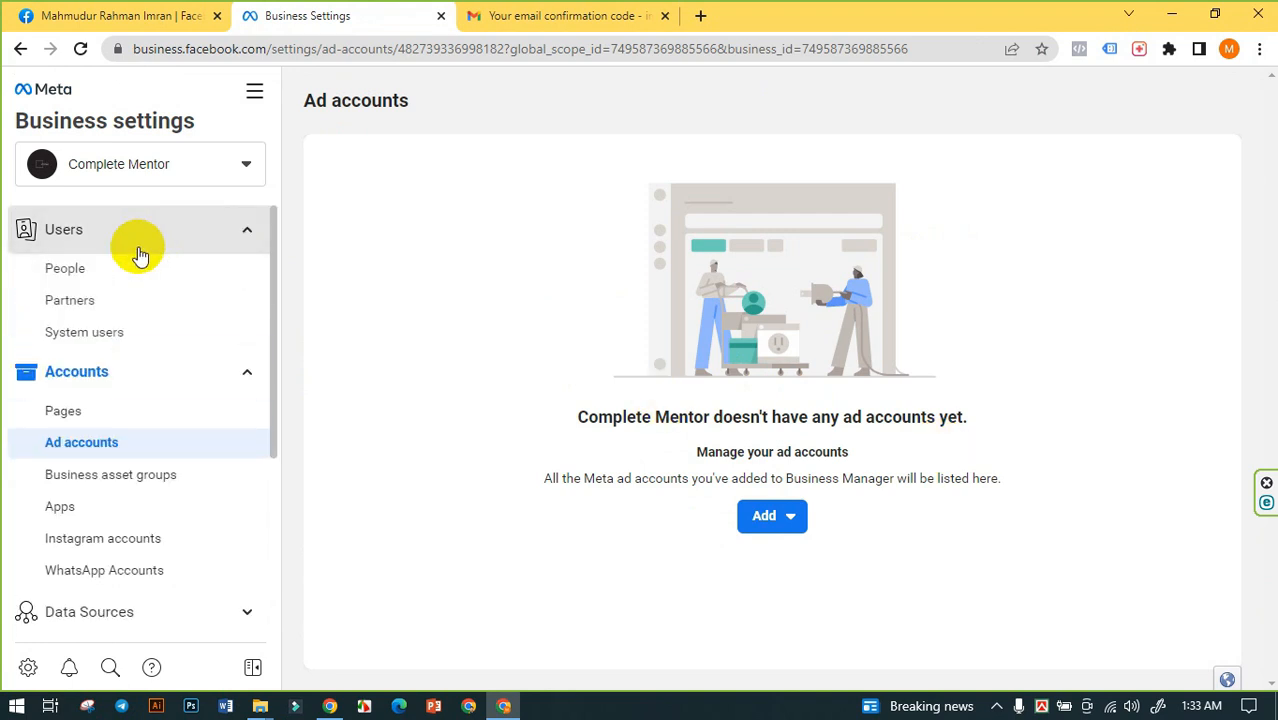
click(72, 267)
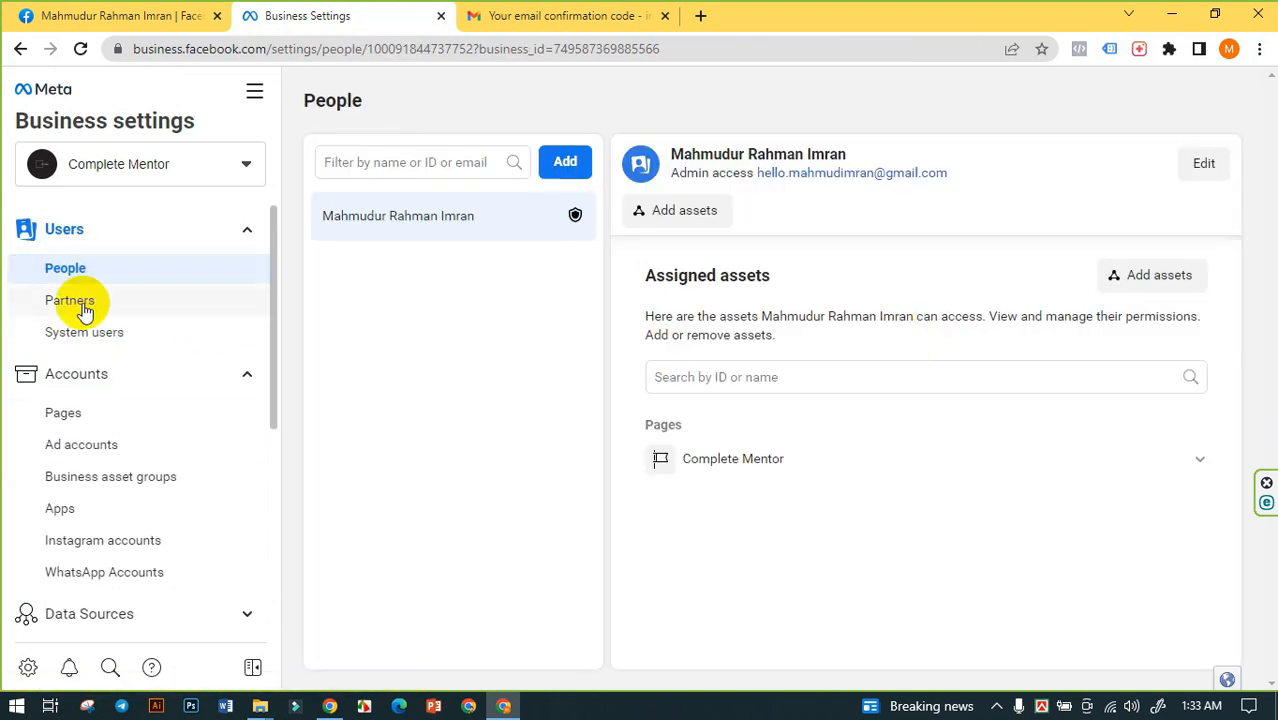
click(72, 303)
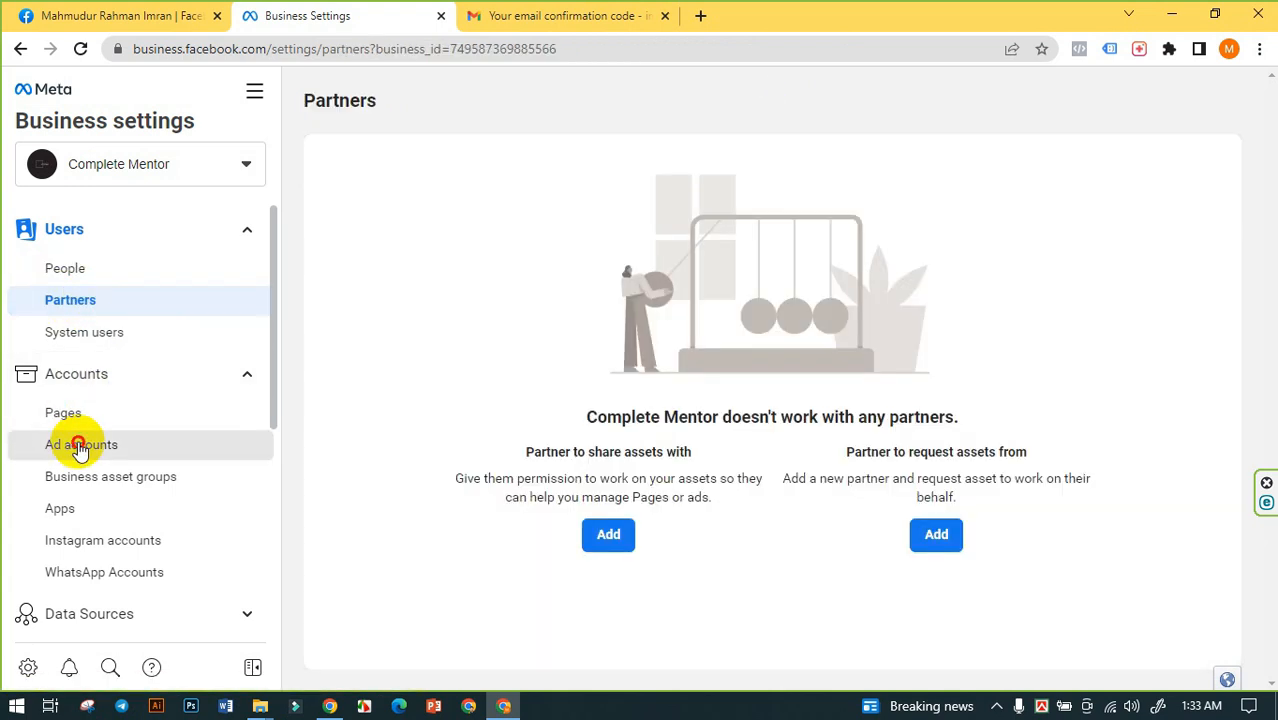
click(78, 444)
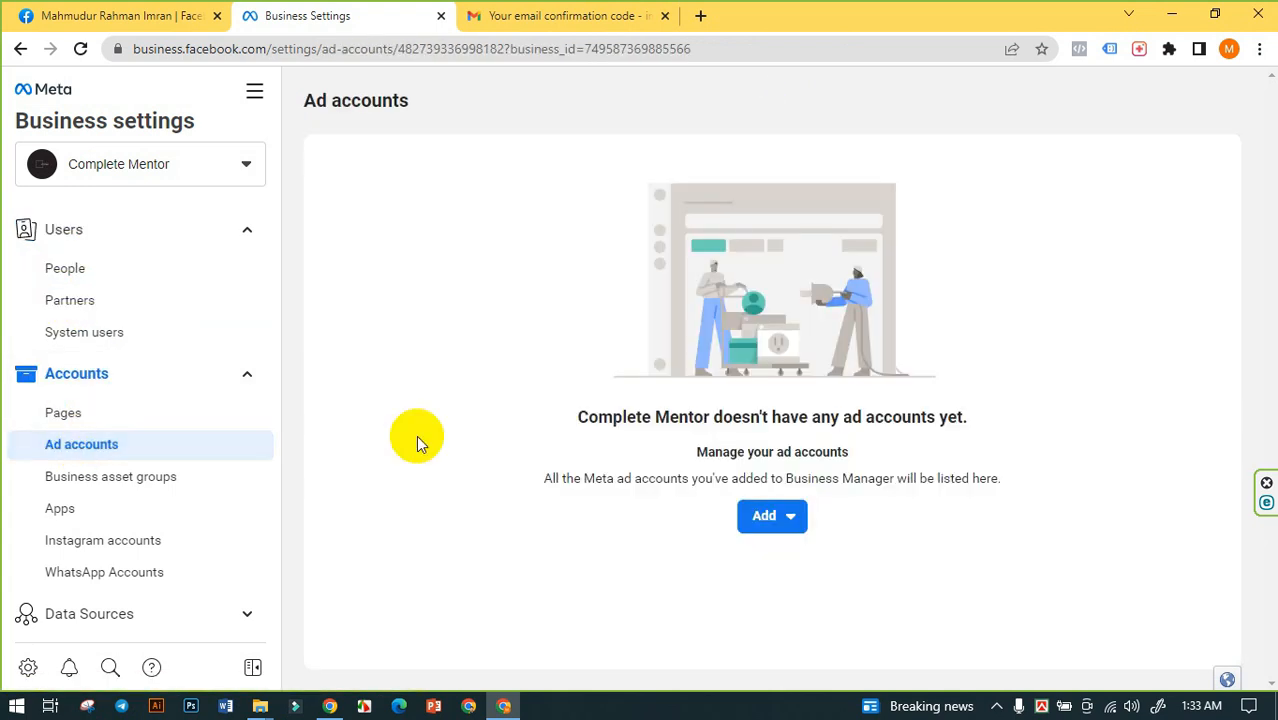
- Open Account Quality for Complete Mentor and review its advertising restrictions, ad accounts and Pages
click(253, 96)
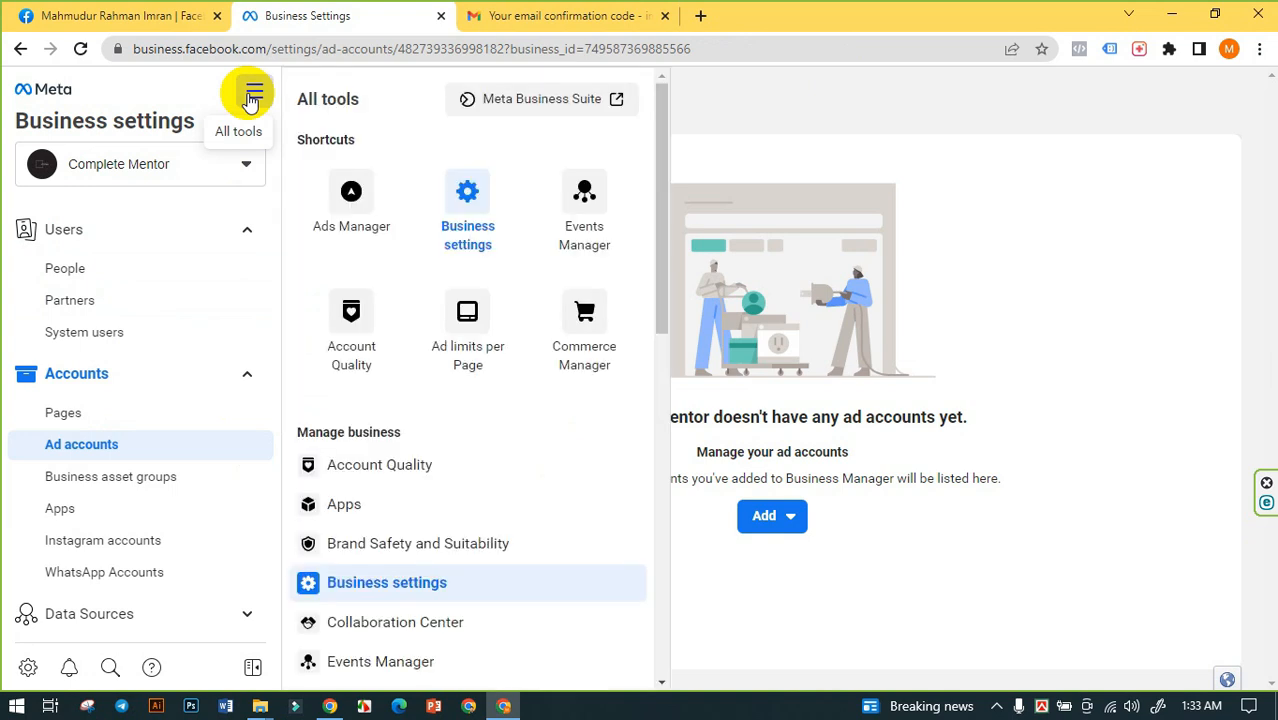
click(345, 328)
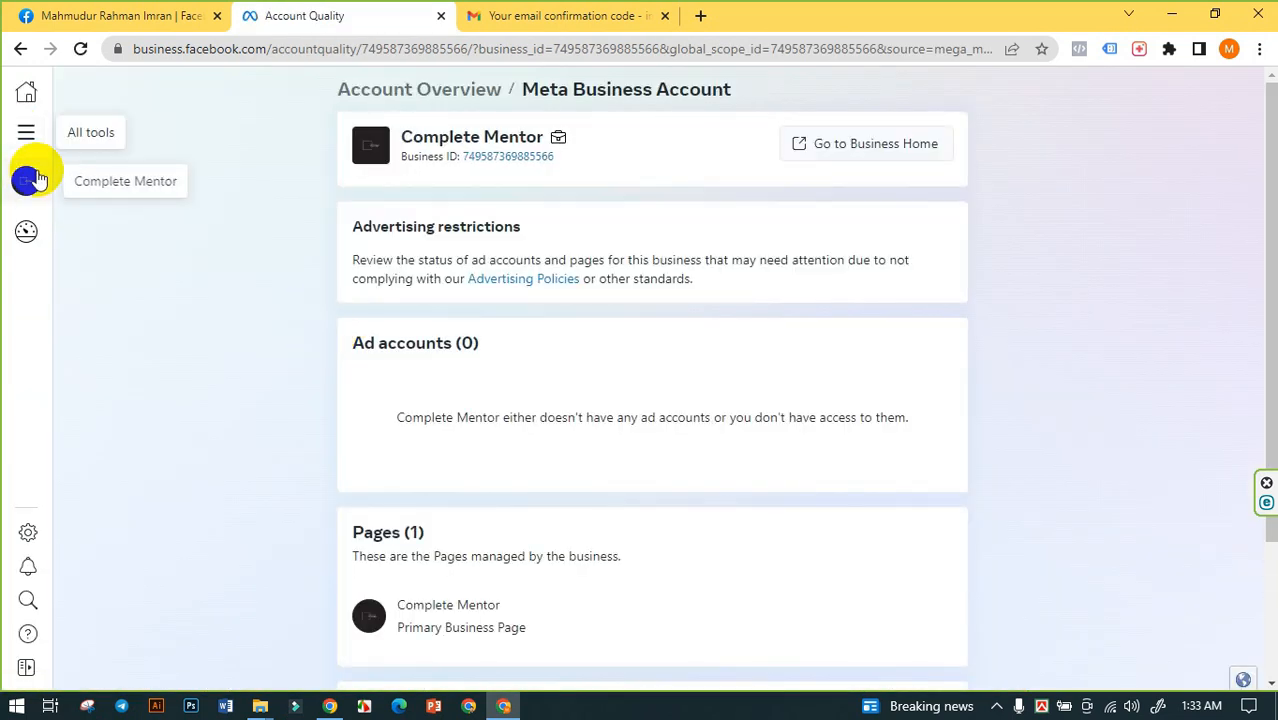
click(26, 128)
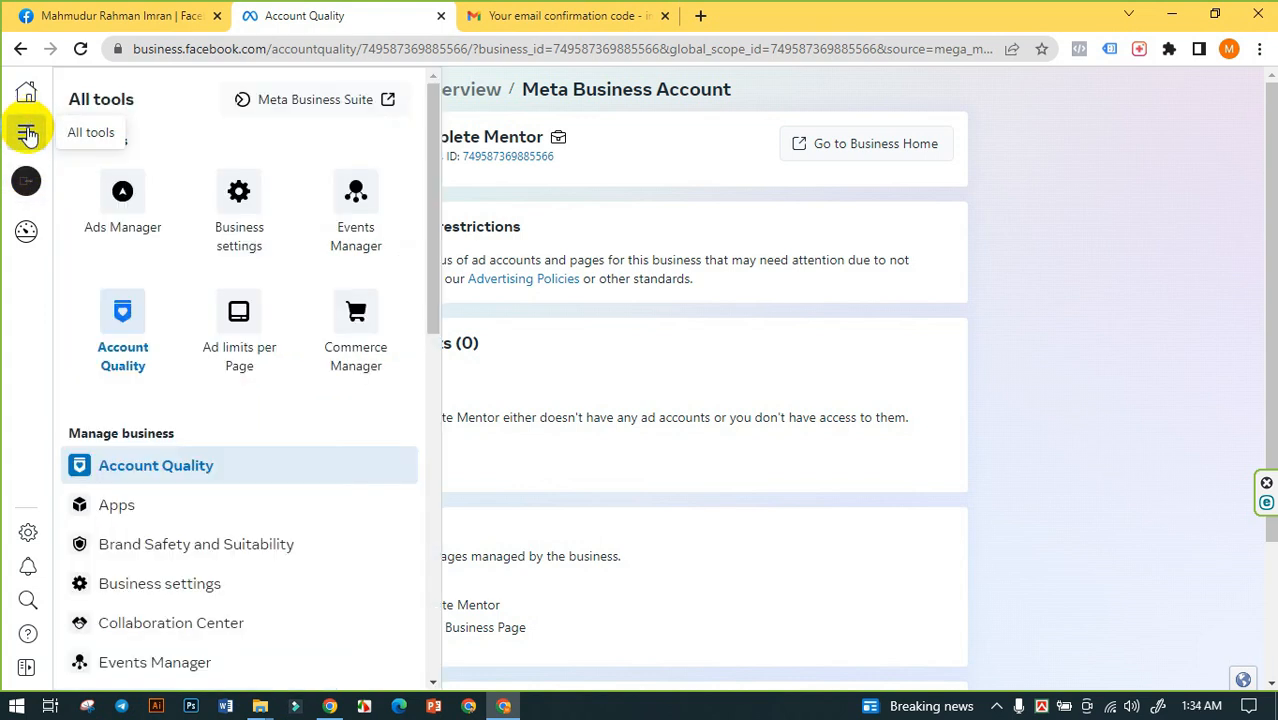
click(30, 131)
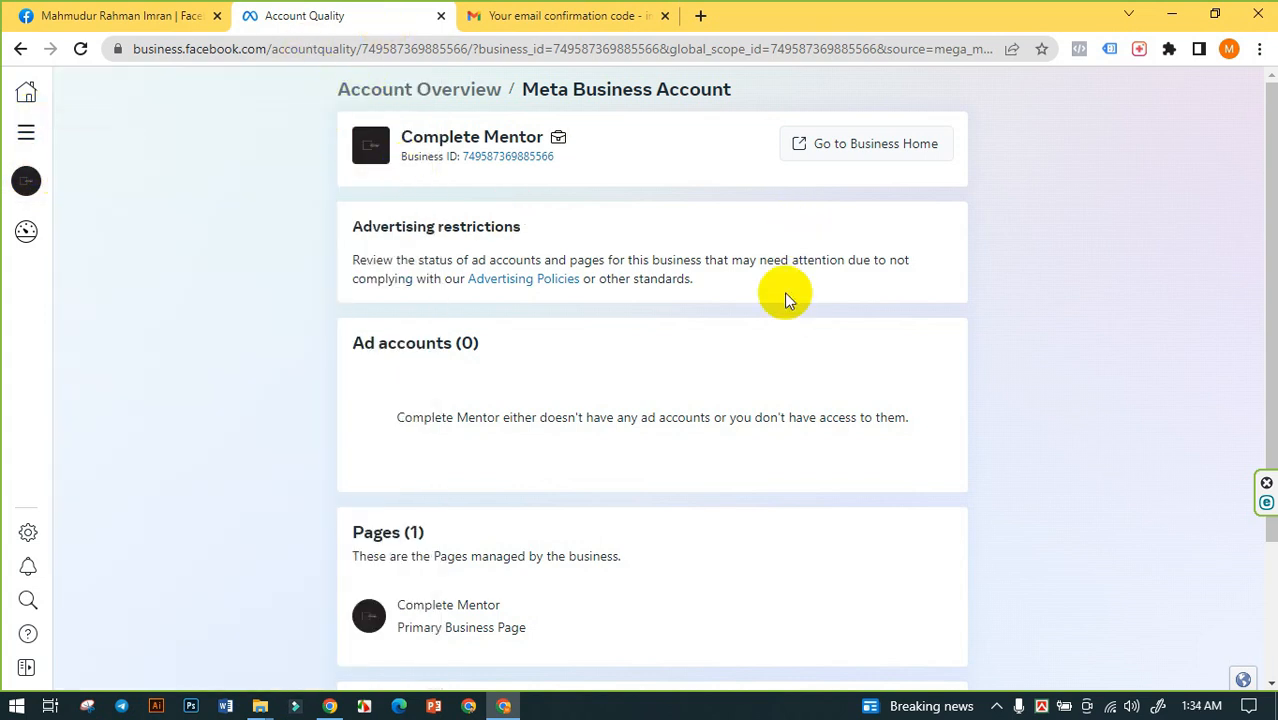
scroll(675, 340, down, 2)
scroll(297, 362, up, 2)
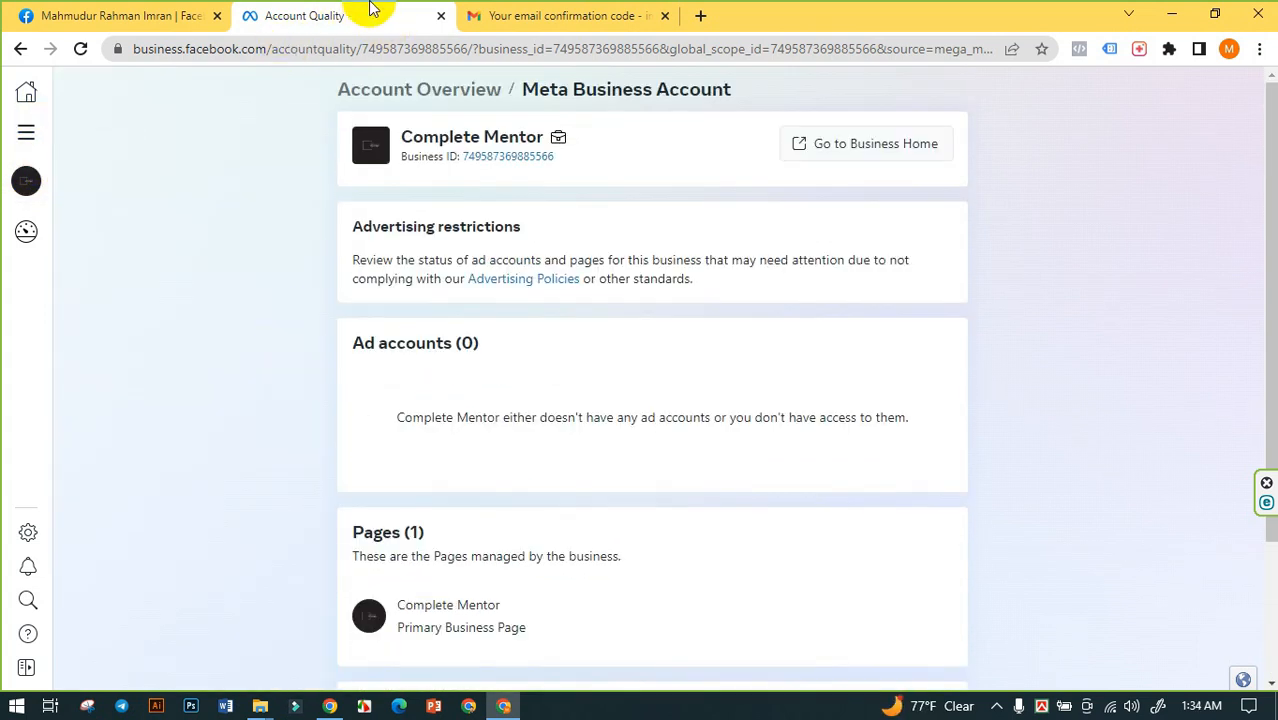
- Close the Account Quality and confirmation email pages, keeping the Facebook profile open, and open a blank browser page
click(152, 8)
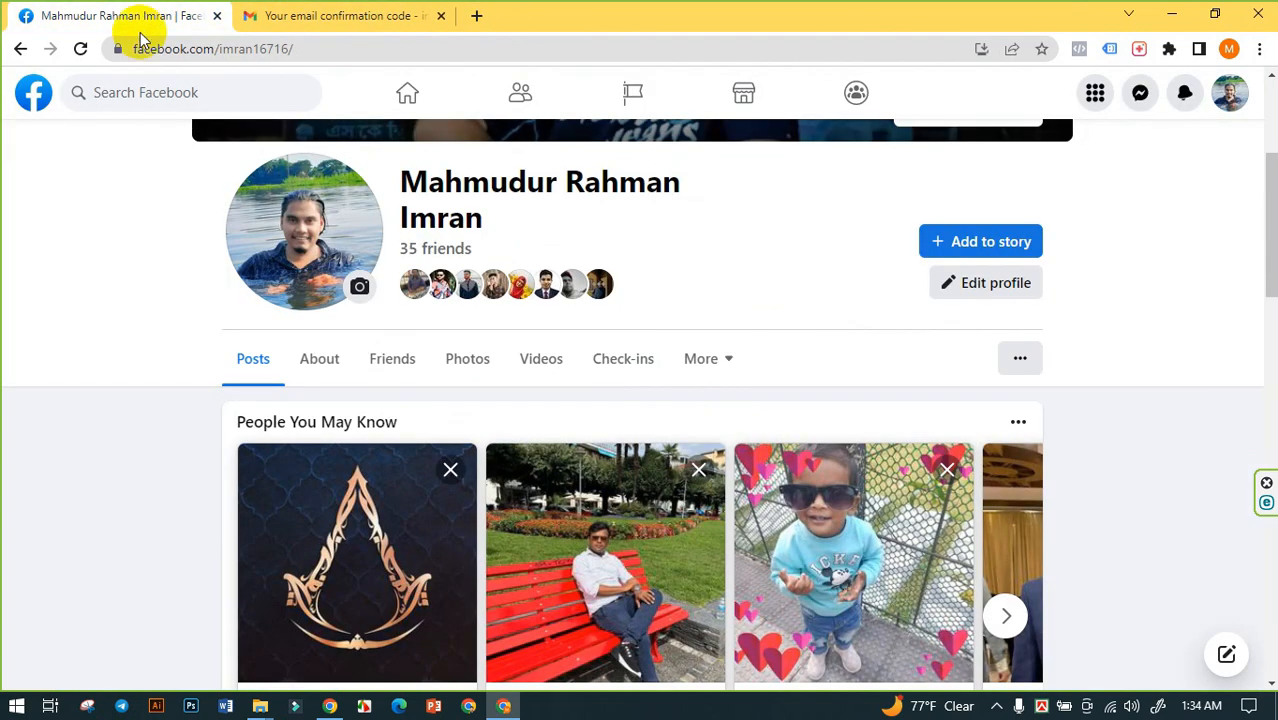
scroll(572, 420, up, 3)
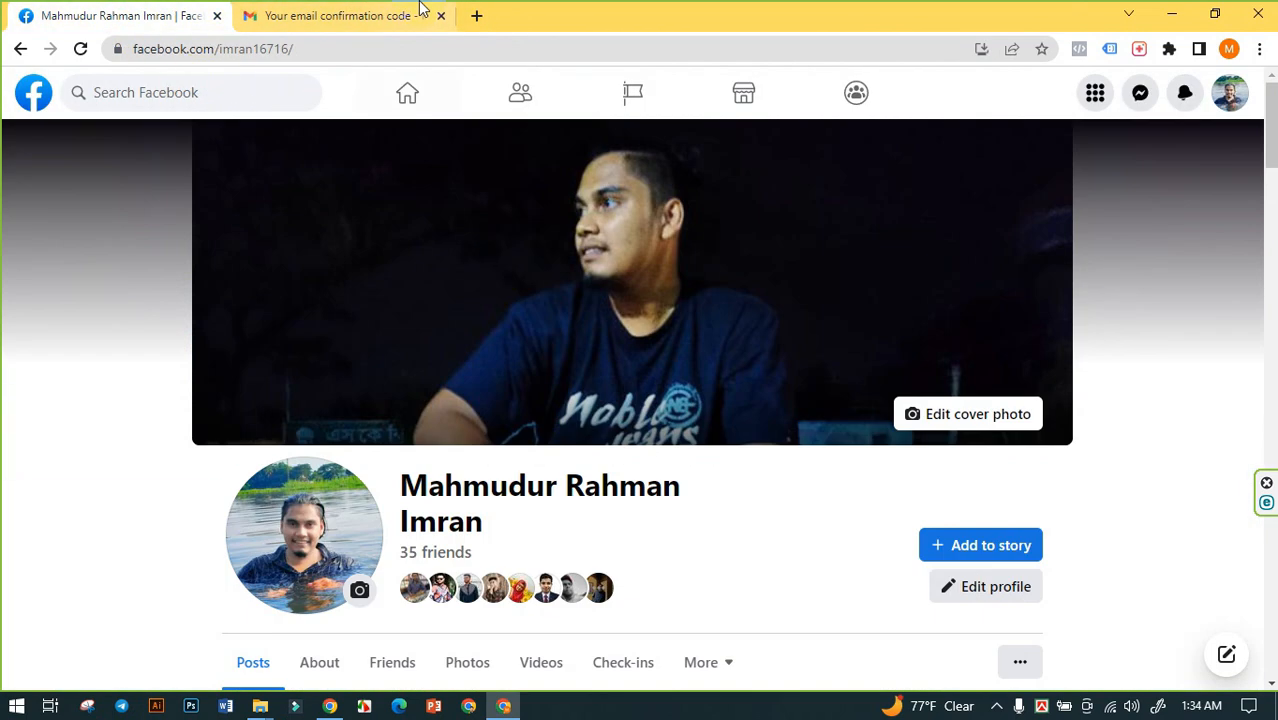
click(476, 16)
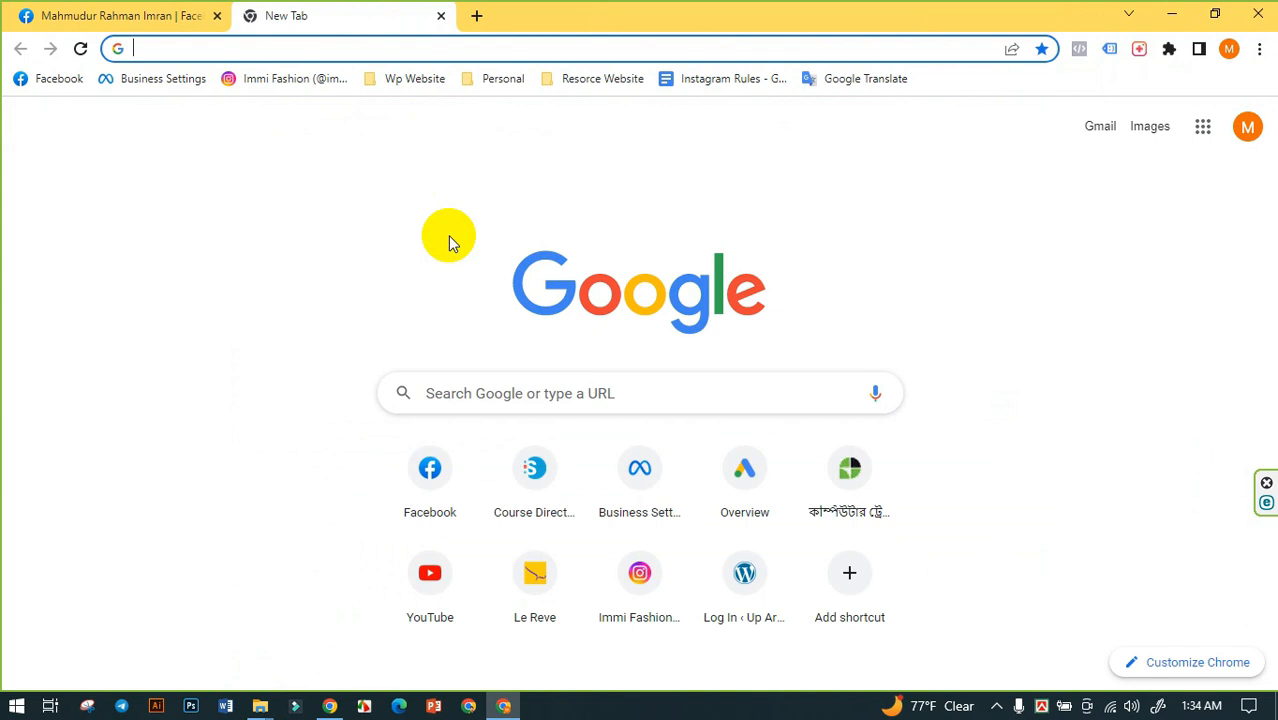
- Search Google for "facebook.com account quality" from the blank browser page
text(face)
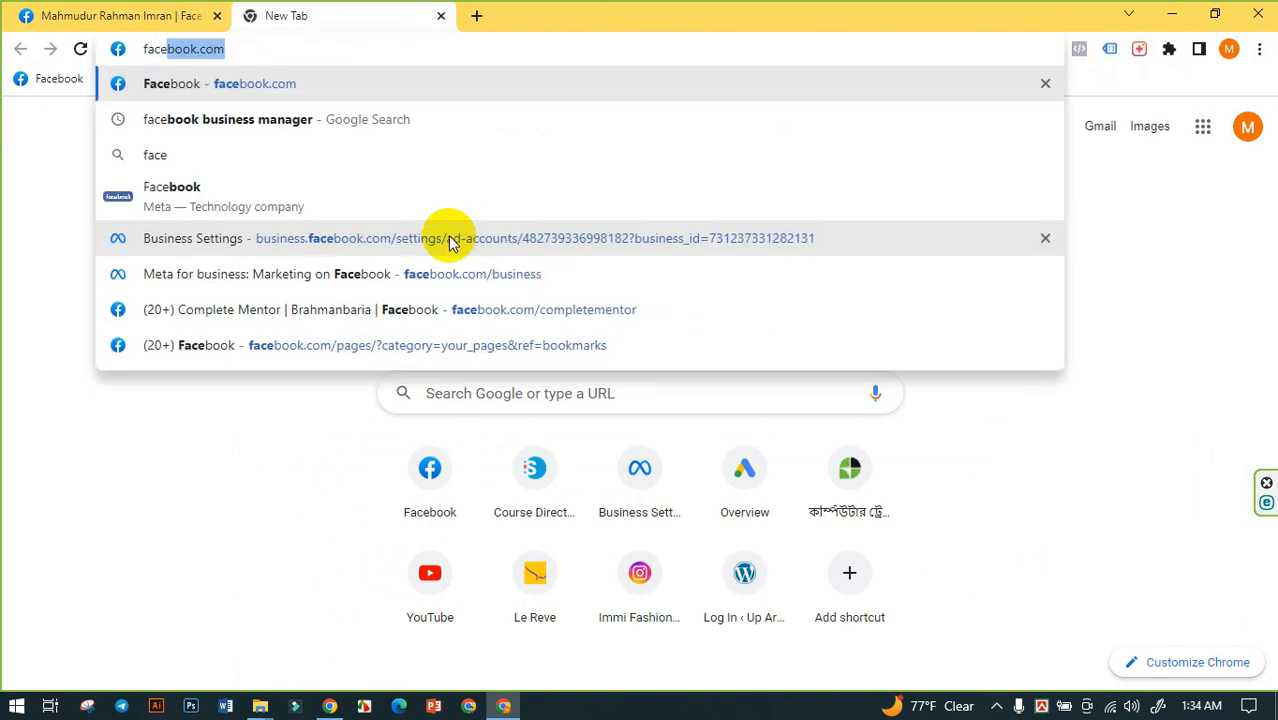
text(book.c)
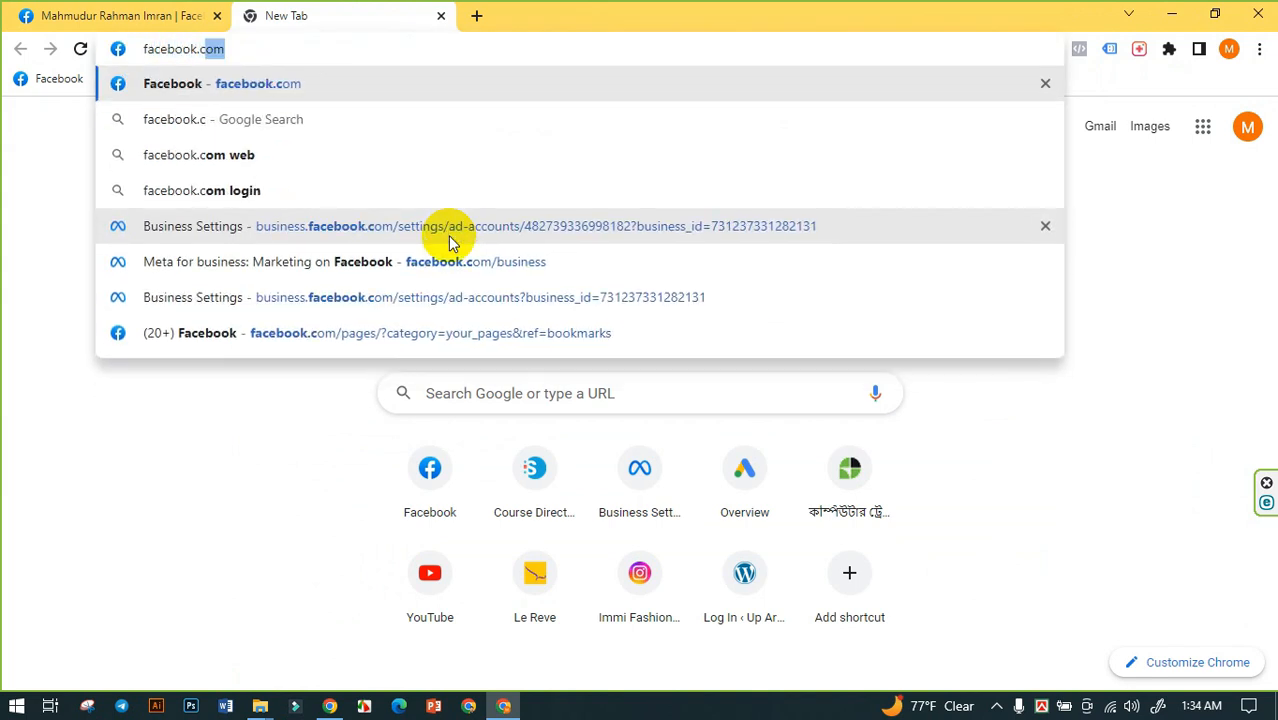
text(om/a)
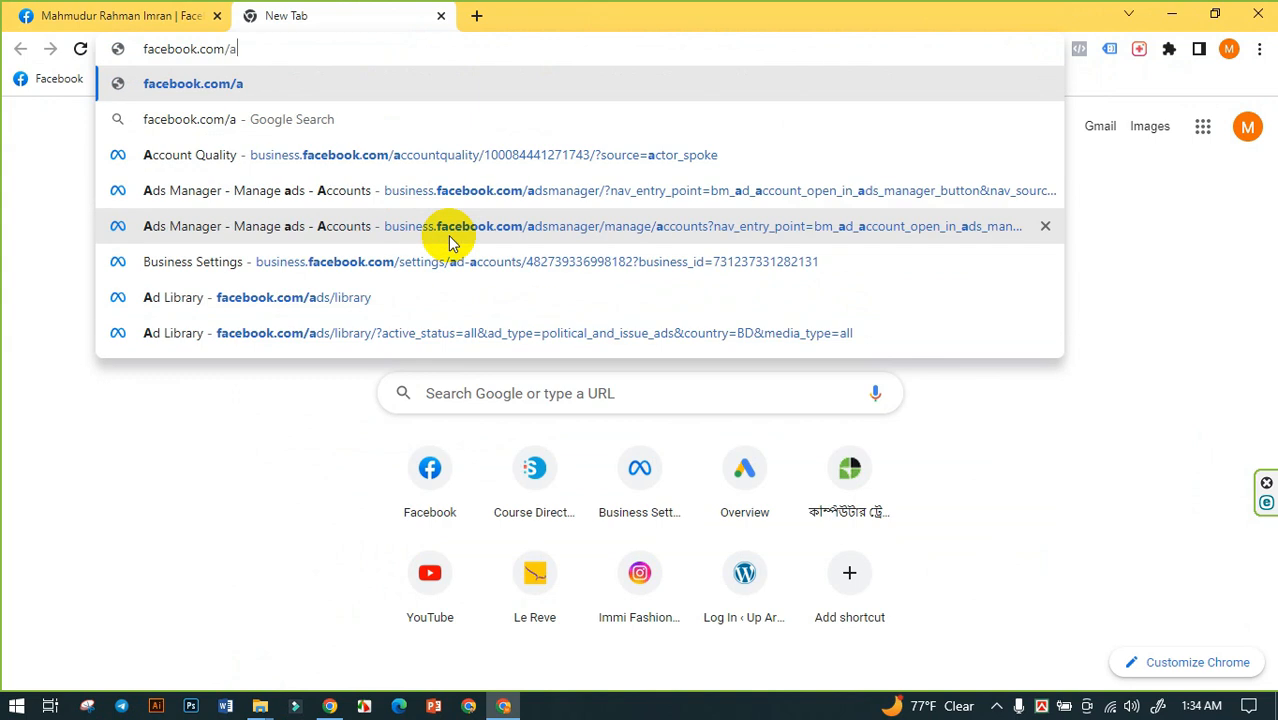
text(ccount)
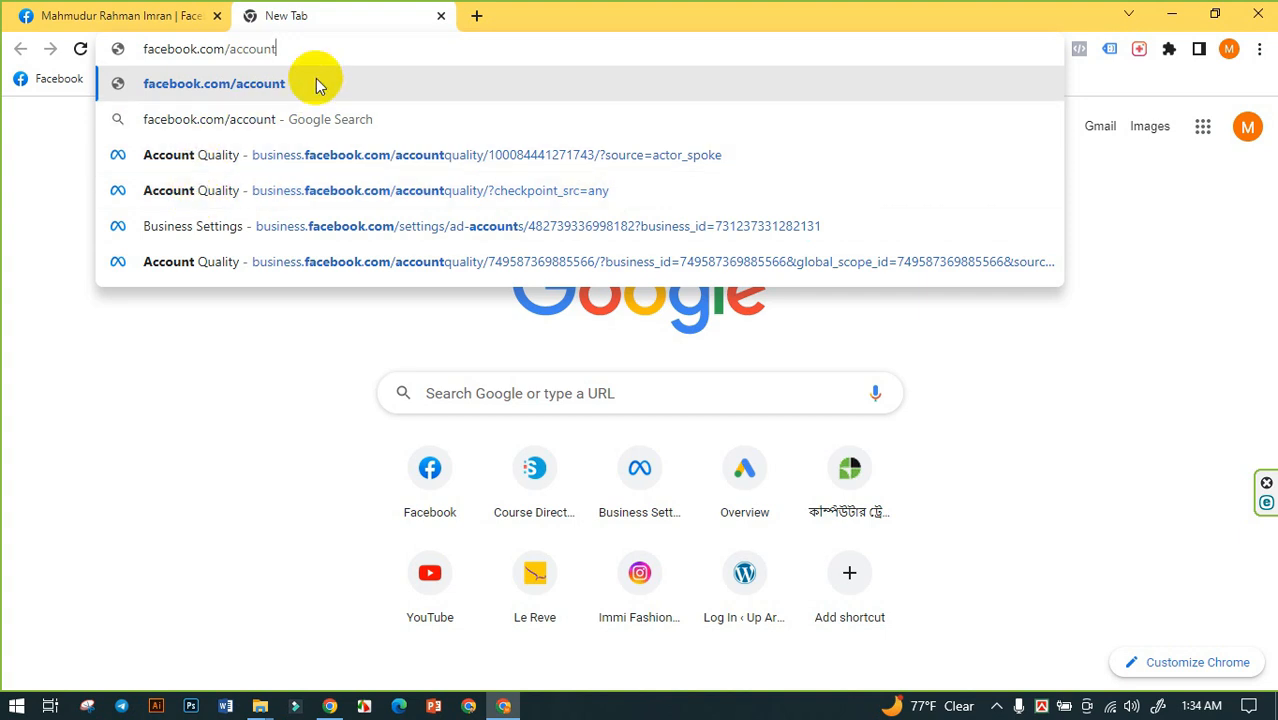
click(233, 48)
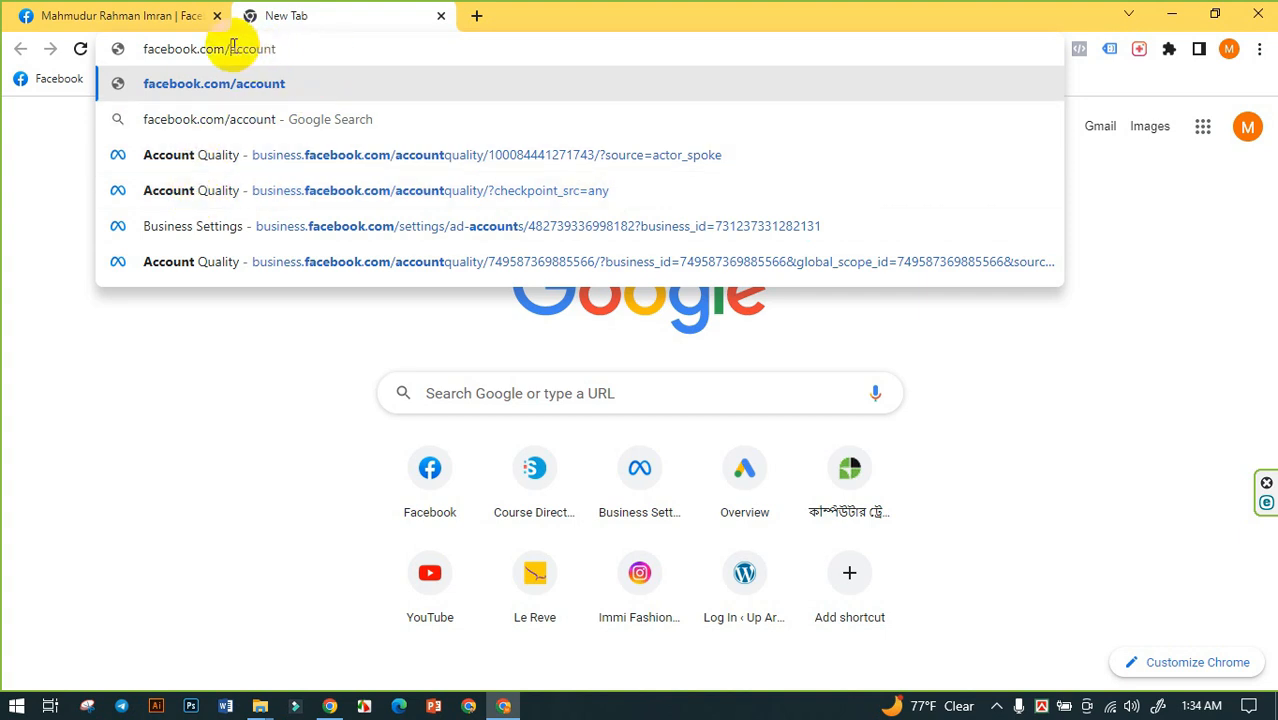
key(BackSpace)
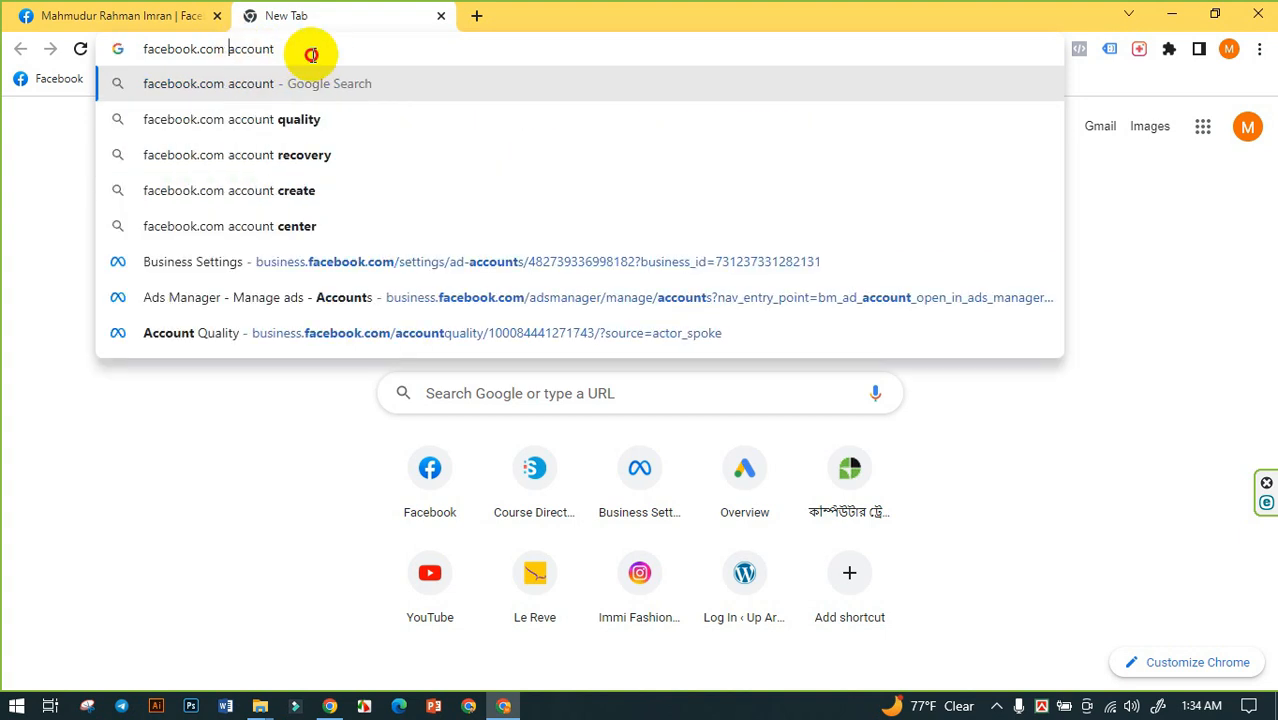
click(277, 121)
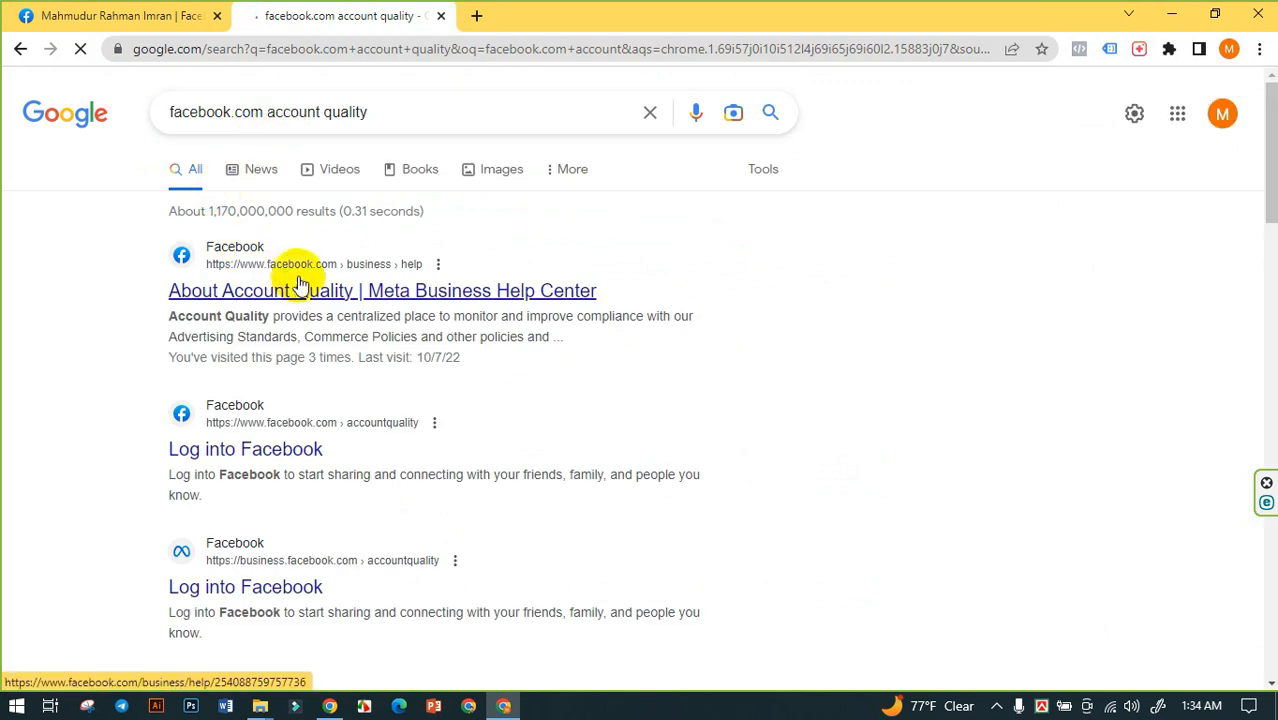
- Reach Account Quality through the About Account Quality article in Meta Business Help Center, postponing the Updated Account Overview introduction
click(298, 292)
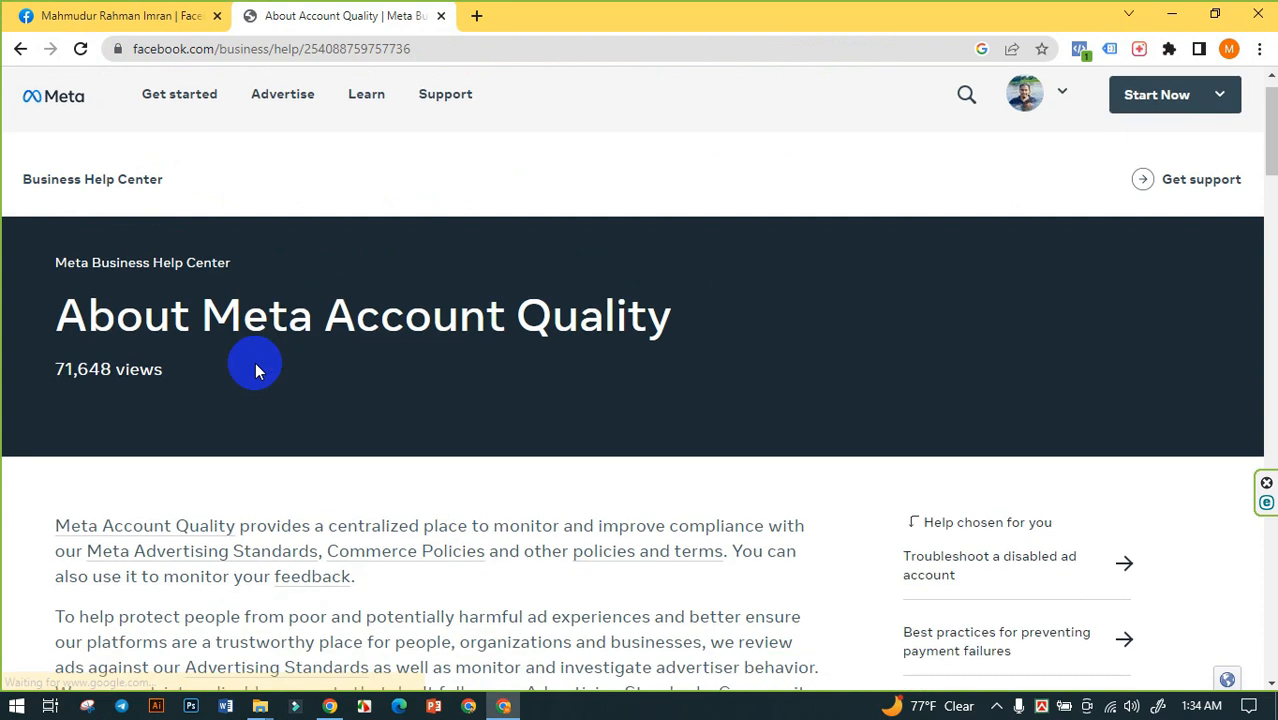
scroll(210, 378, down, 2)
click(201, 381)
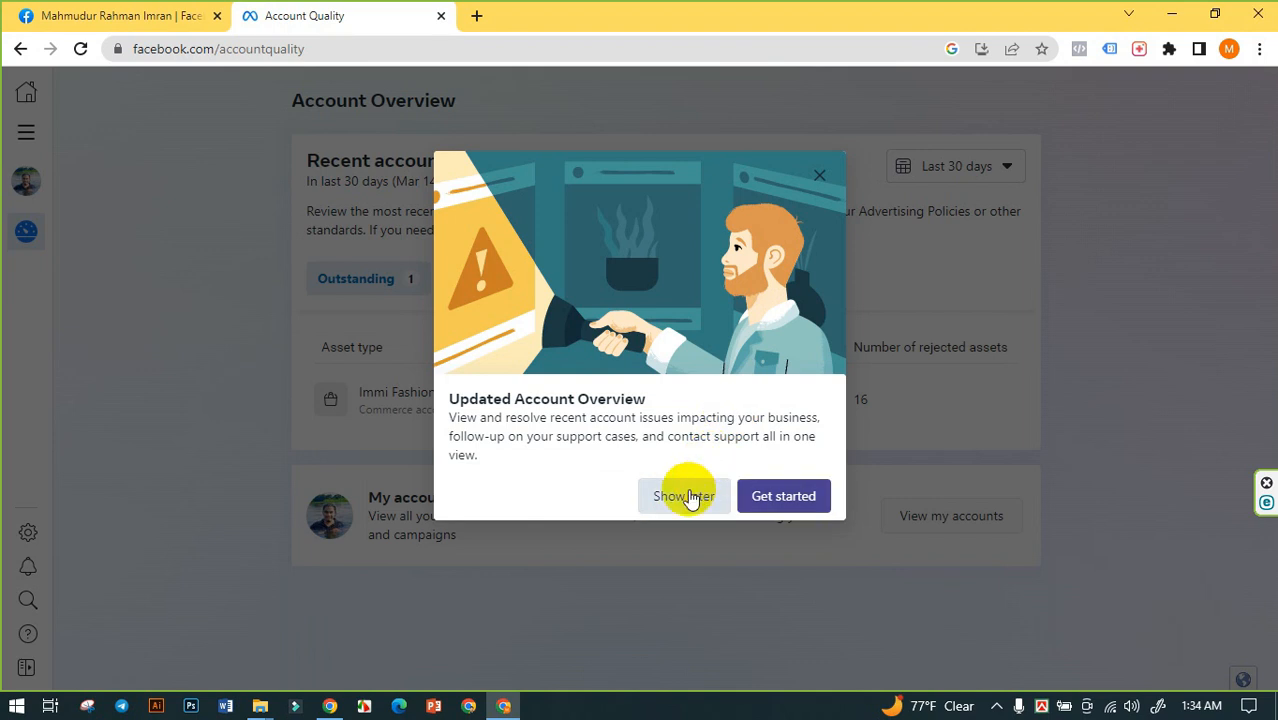
click(670, 497)
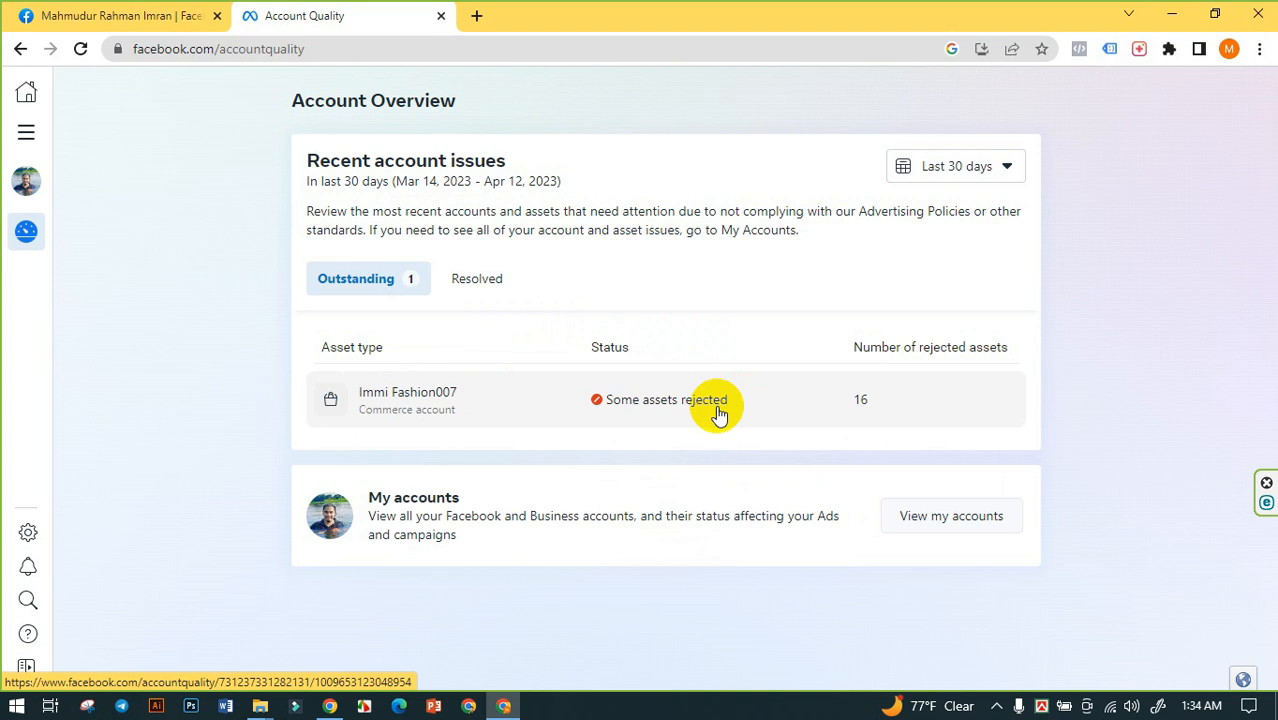
- Review the resolved and outstanding issues in Account Overview, and view the advertising status of all accounts under My Accounts
click(466, 279)
scroll(921, 414, down, 3)
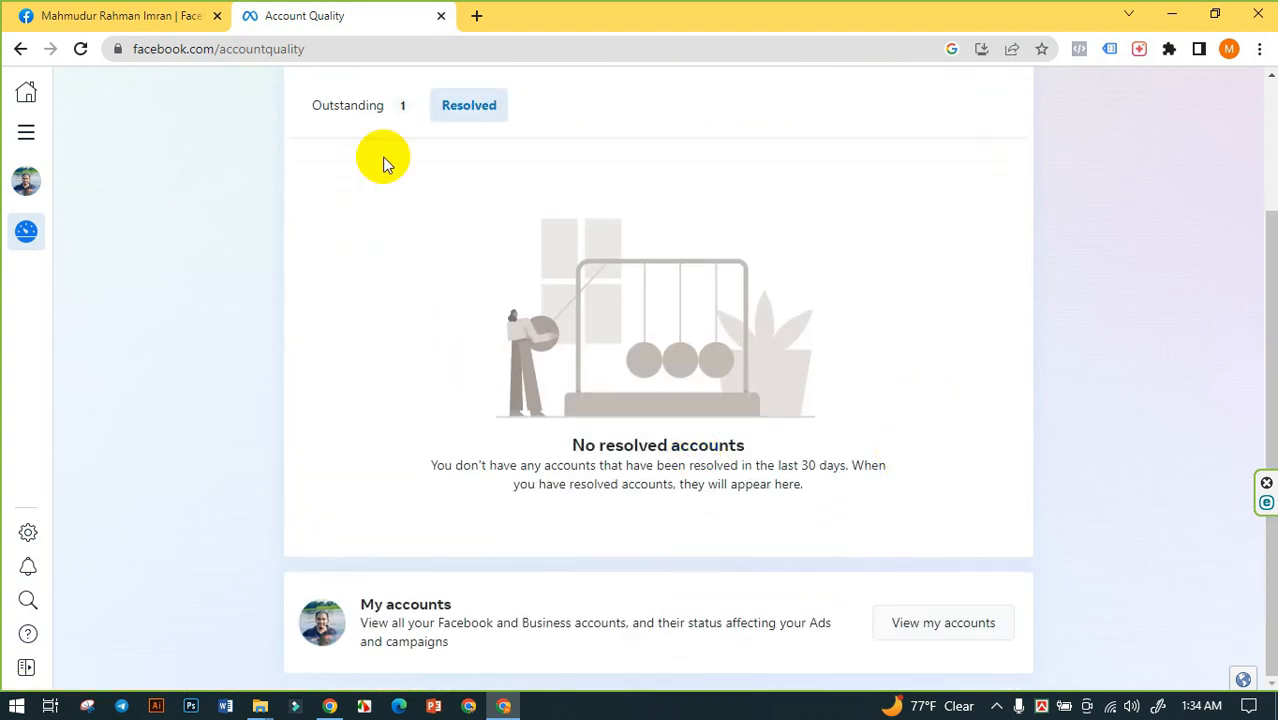
click(362, 112)
mouse_move(36, 244)
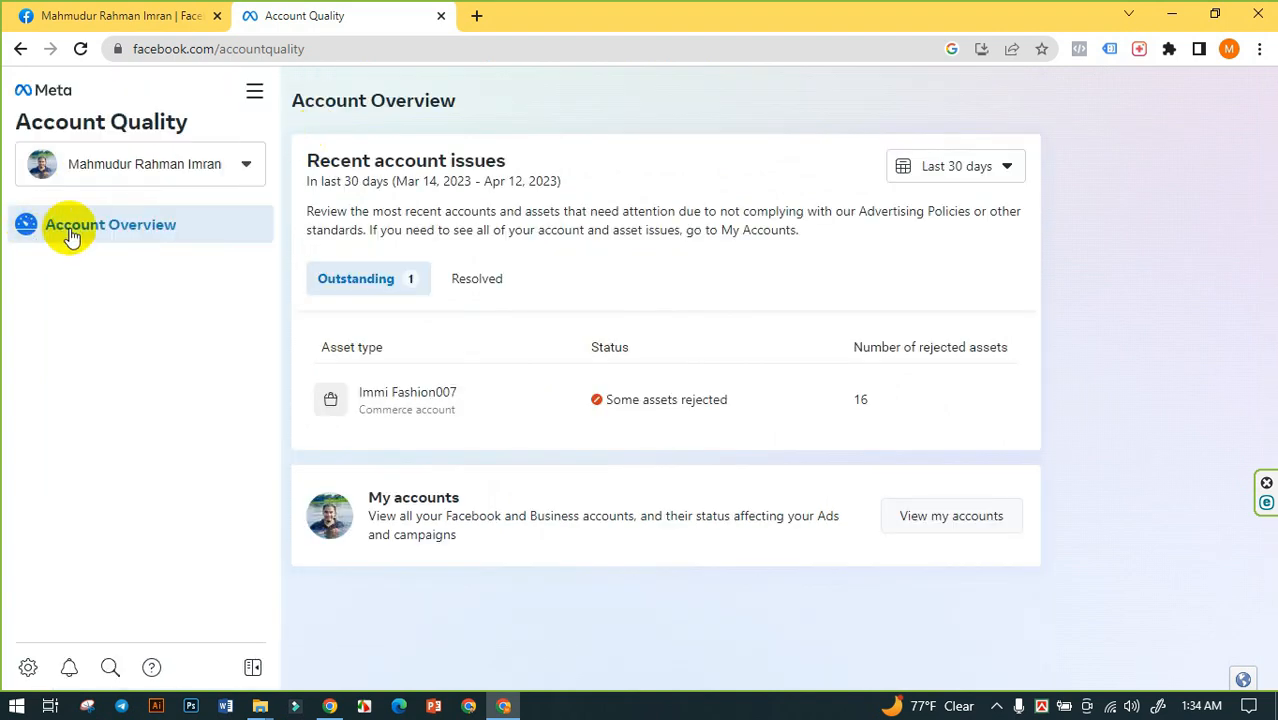
click(160, 225)
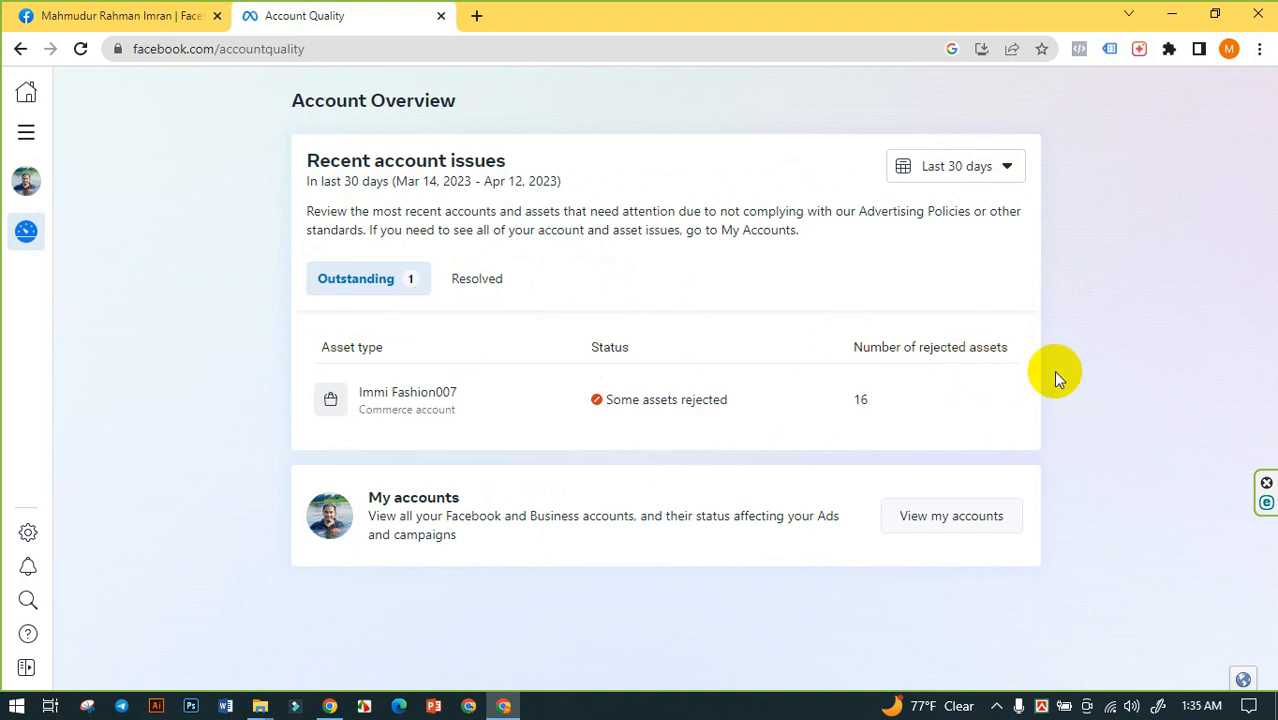
click(925, 522)
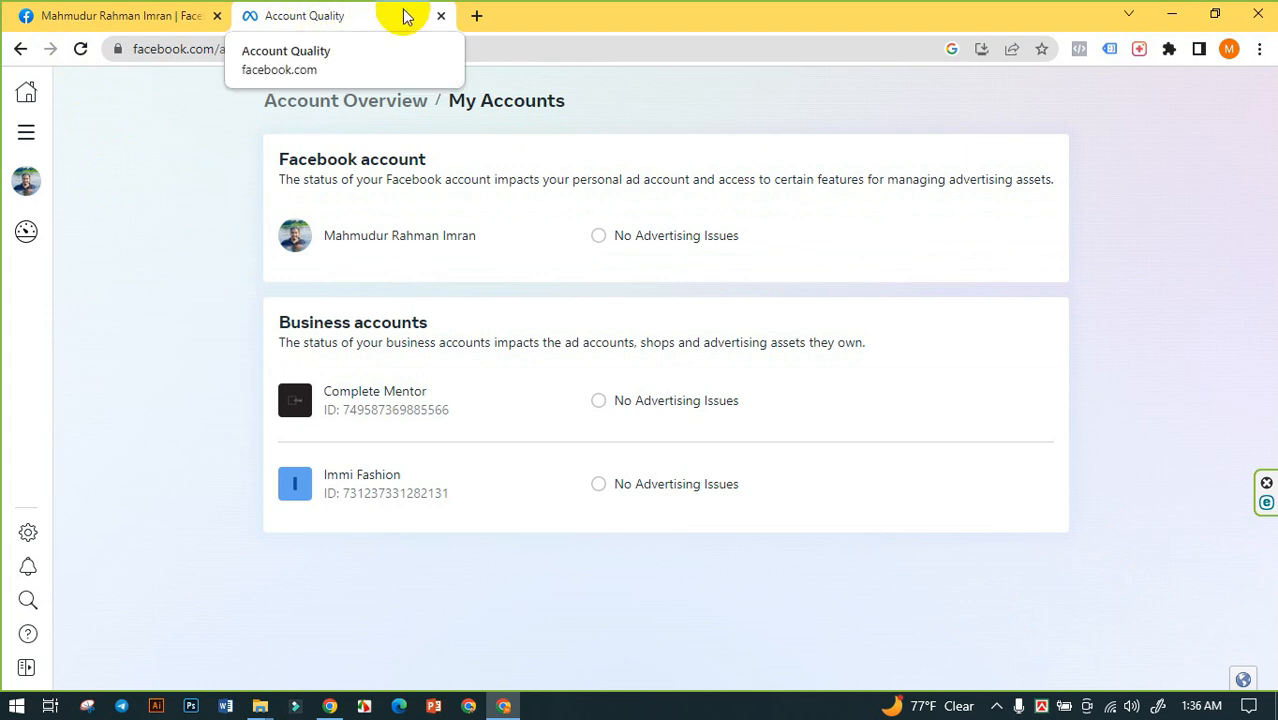
- Close the Account Quality page and open the bookmarked Business Settings in a new browser page
click(441, 18)
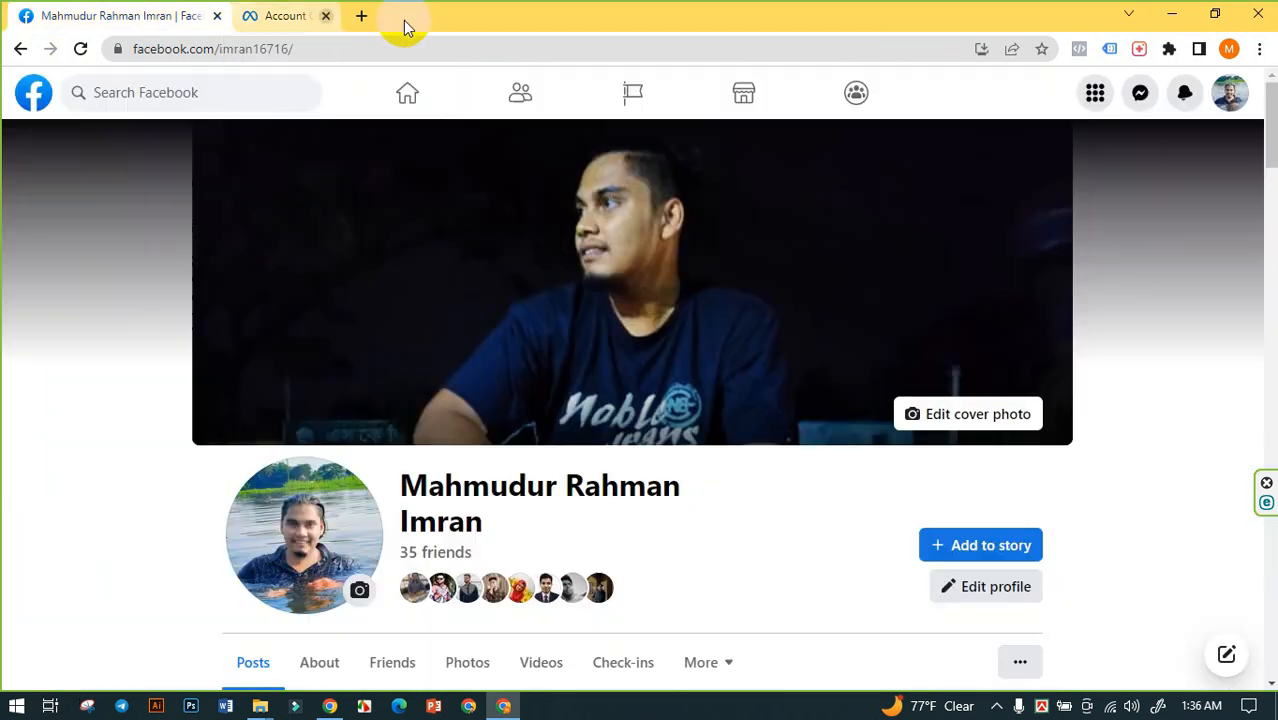
click(251, 15)
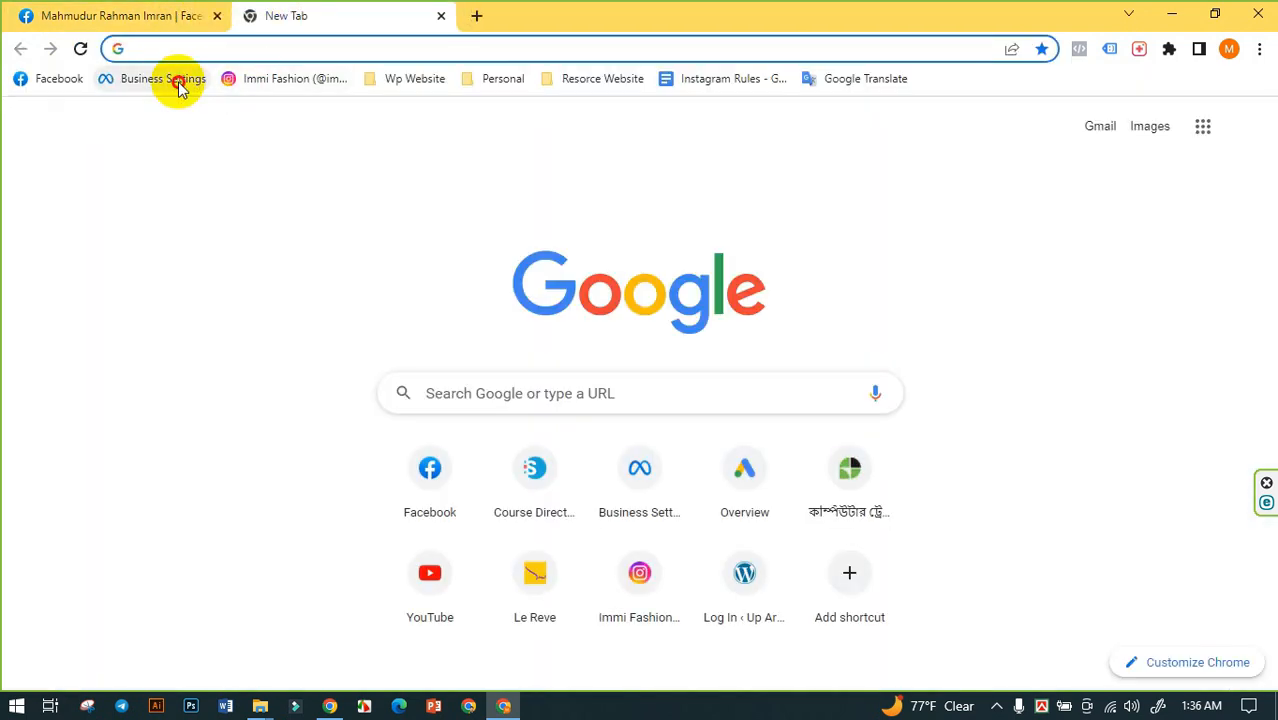
click(178, 86)
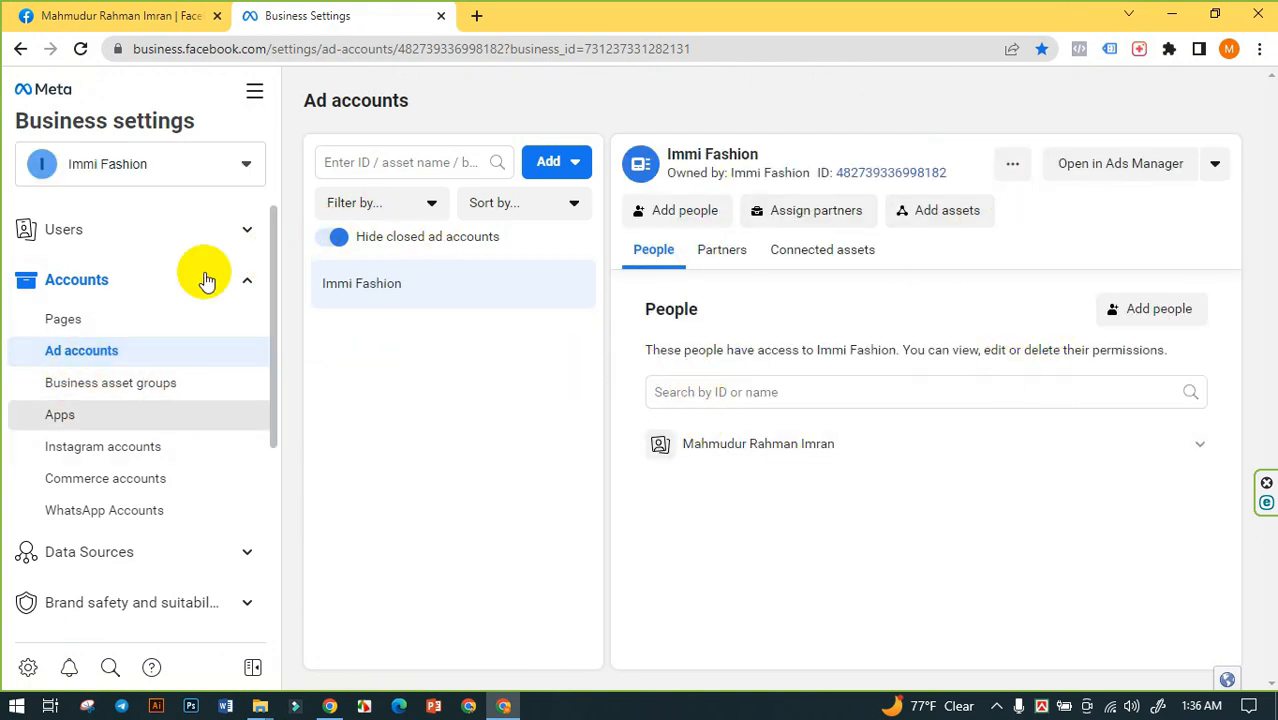
- Switch the business settings to Complete Mentor to view its ad accounts, and return to the Immi Fashion business account
click(205, 158)
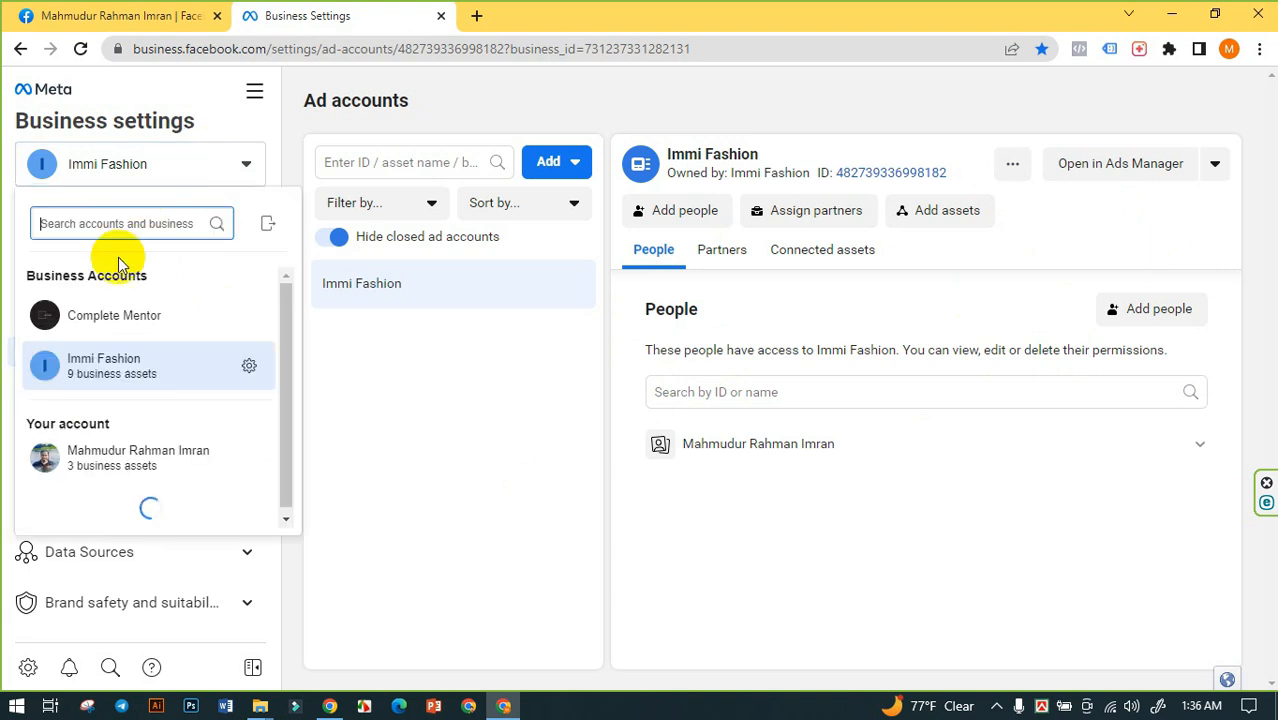
click(93, 318)
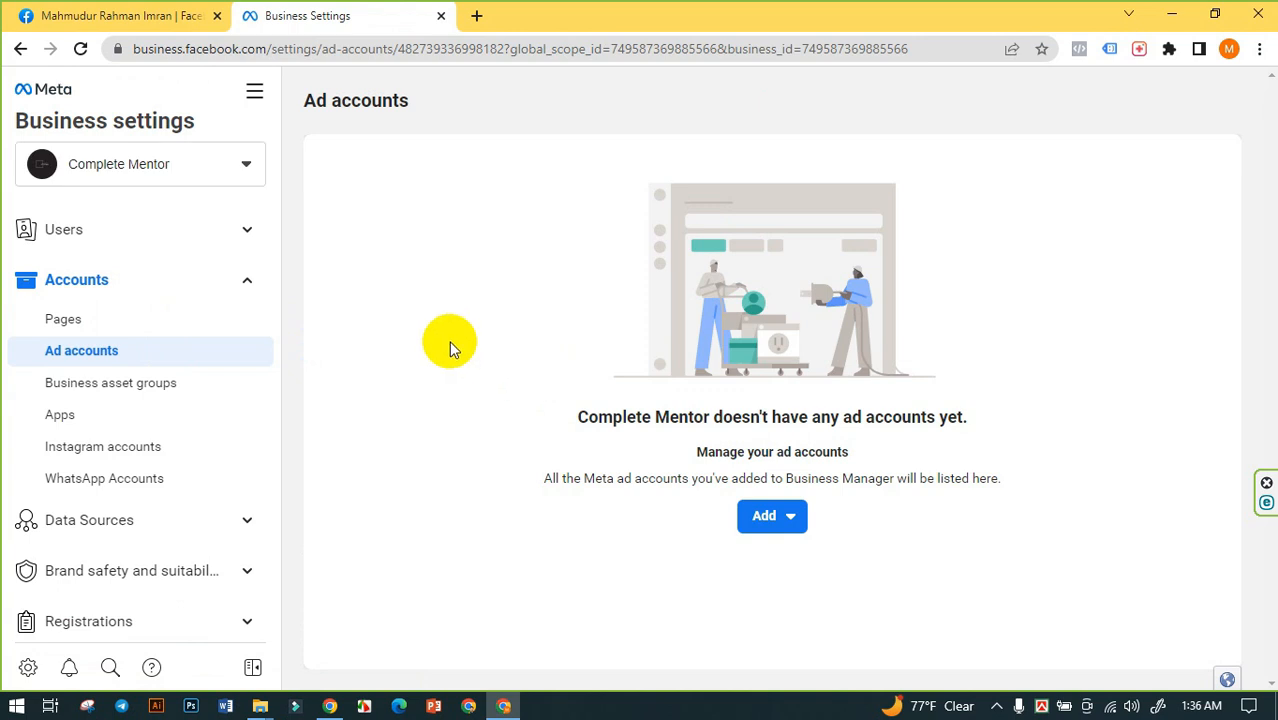
click(254, 172)
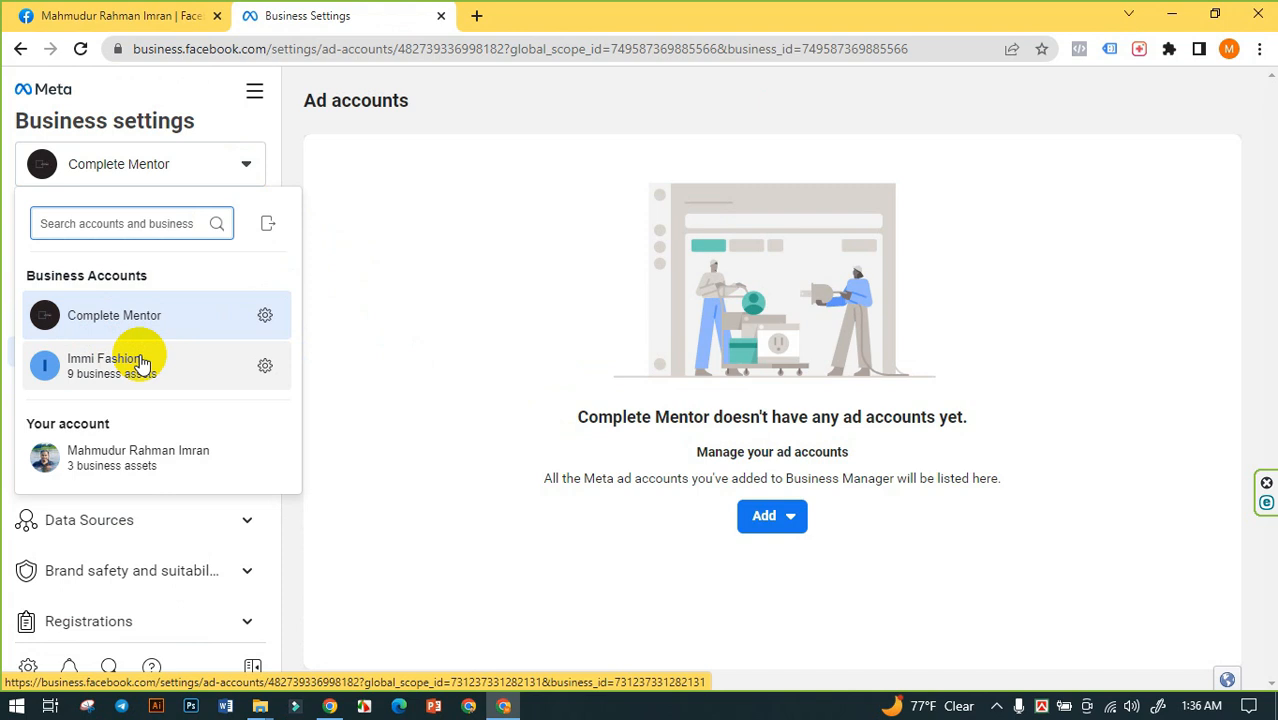
click(141, 365)
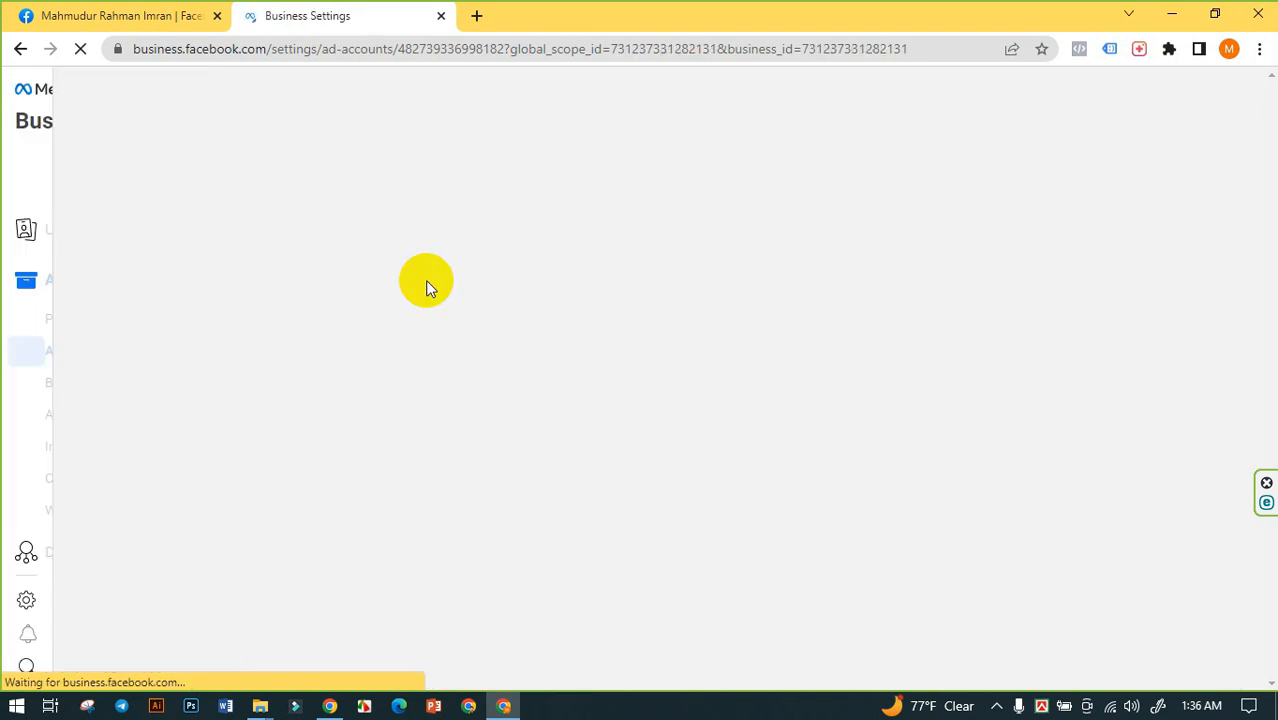